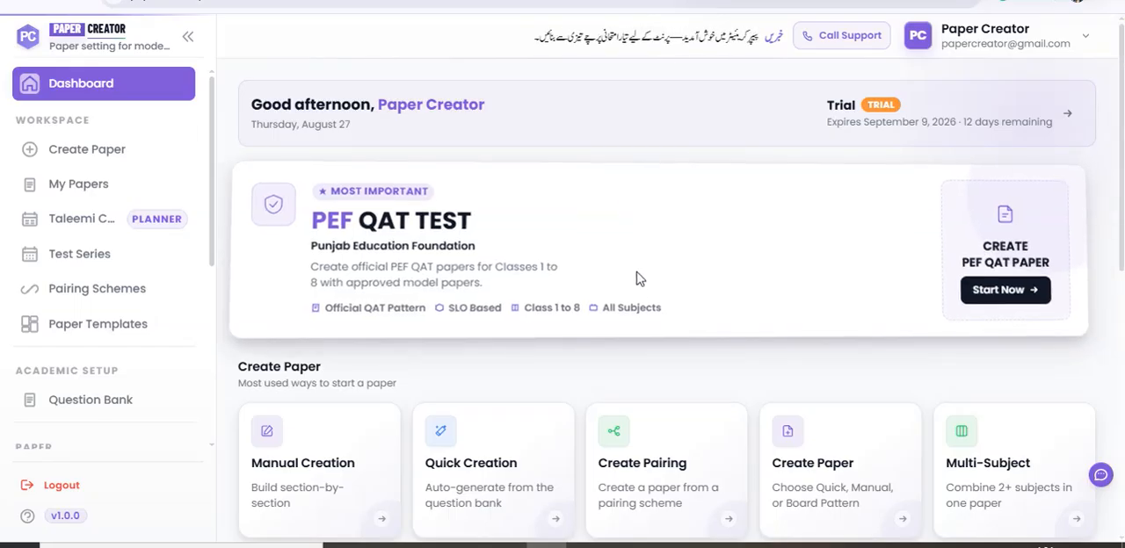
Start a manually built paper for program PEF (1st to 8th), class 7th, subject English(SNC).
scroll(562, 351, "down", 1)
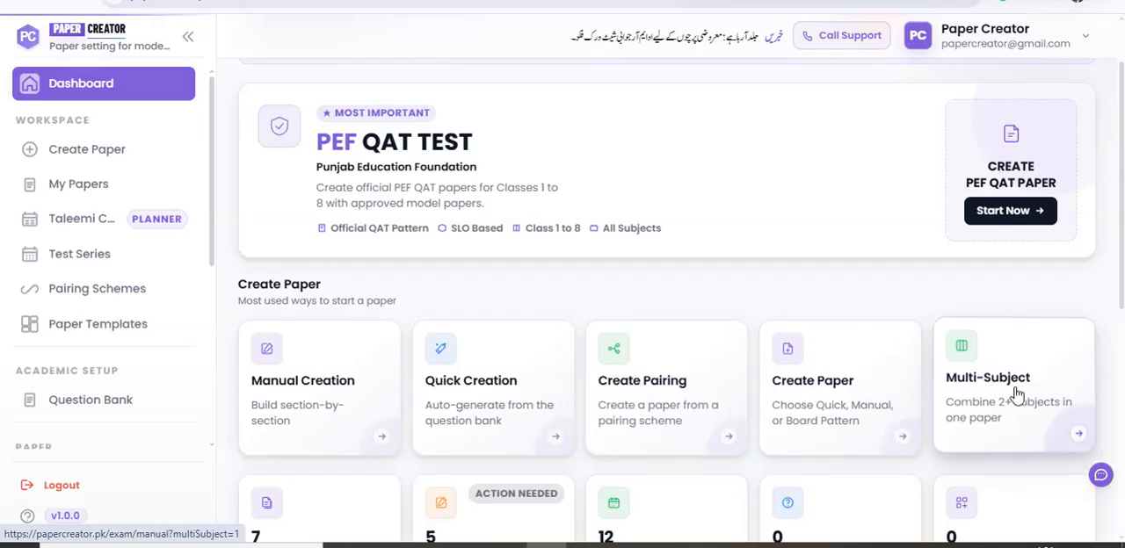
scroll(1017, 395, "down", 1)
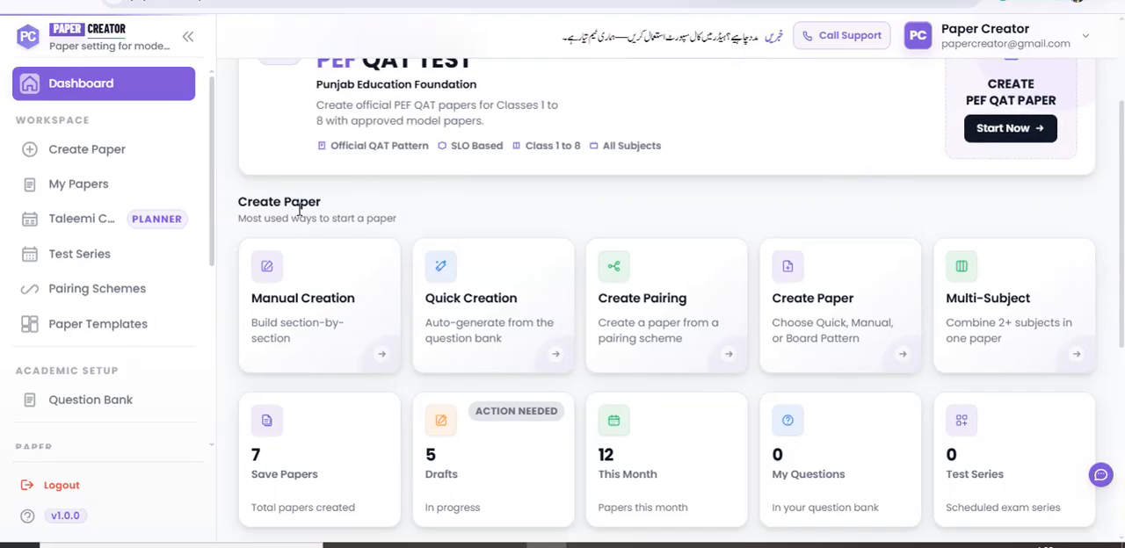
left_click(343, 296)
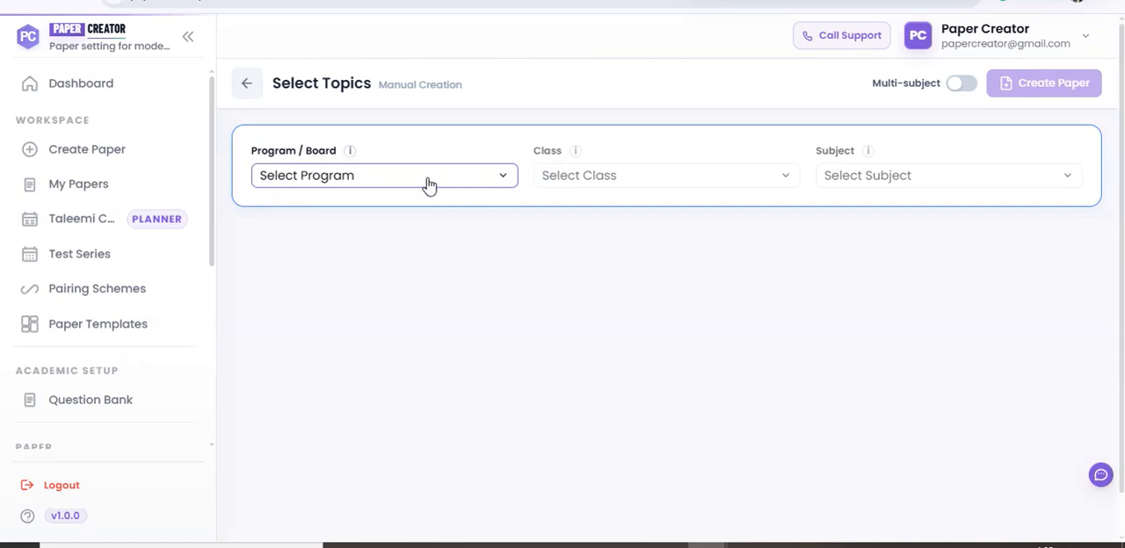
left_click(489, 181)
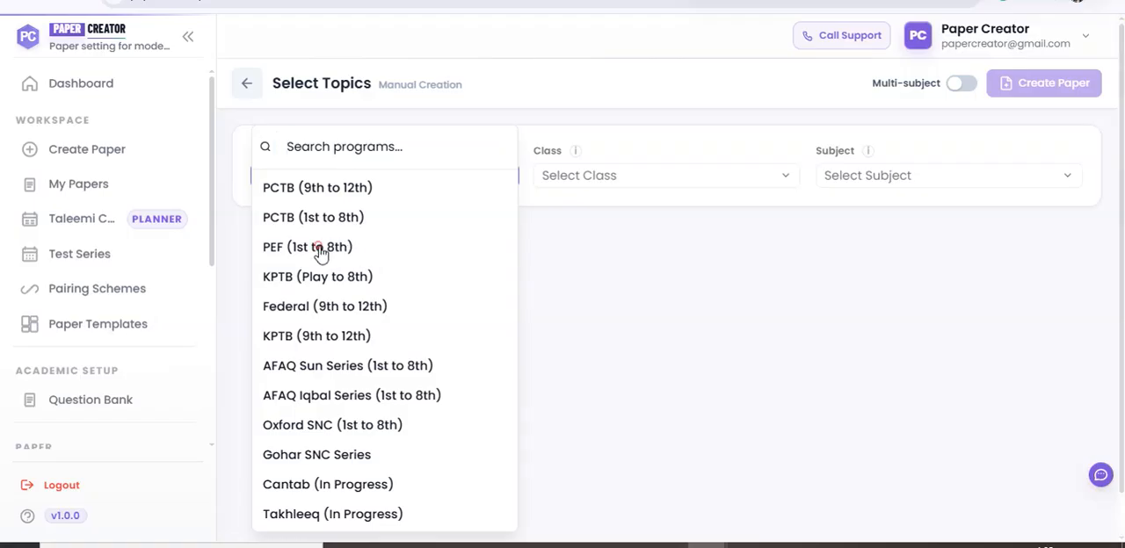
left_click(319, 249)
left_click(683, 178)
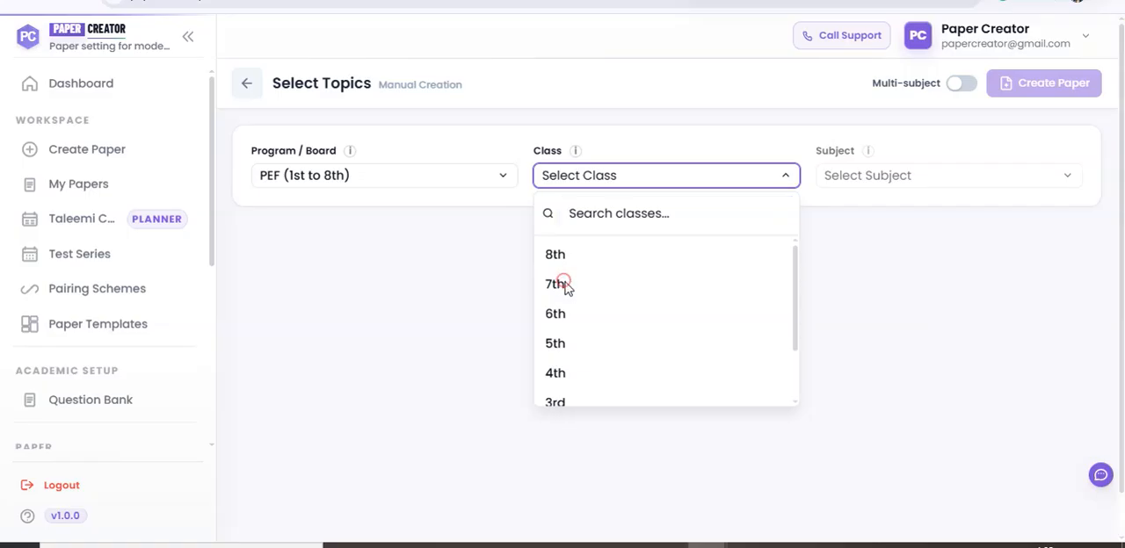
left_click(563, 287)
left_click(924, 180)
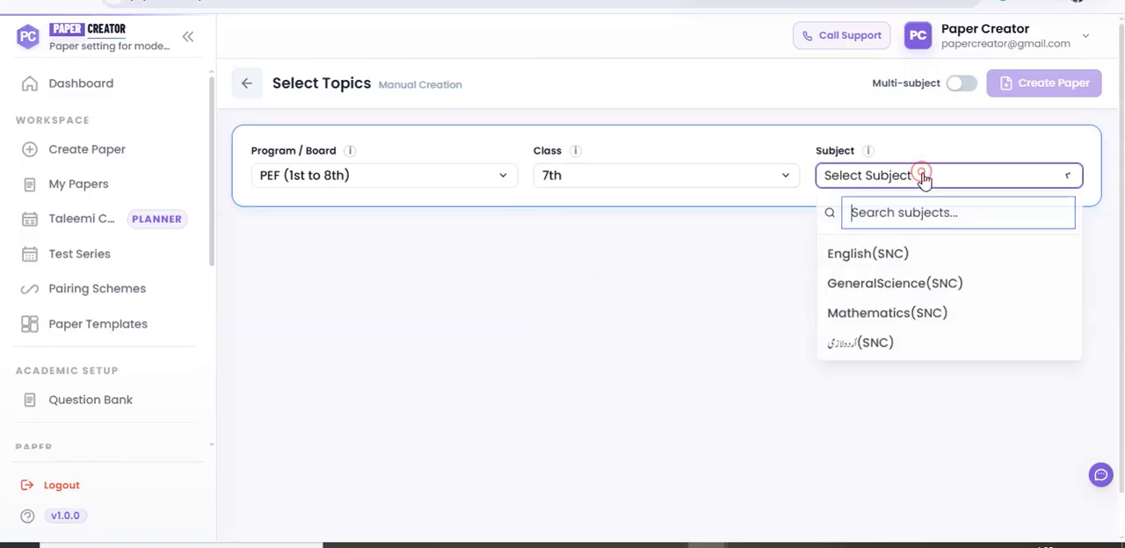
left_click(884, 260)
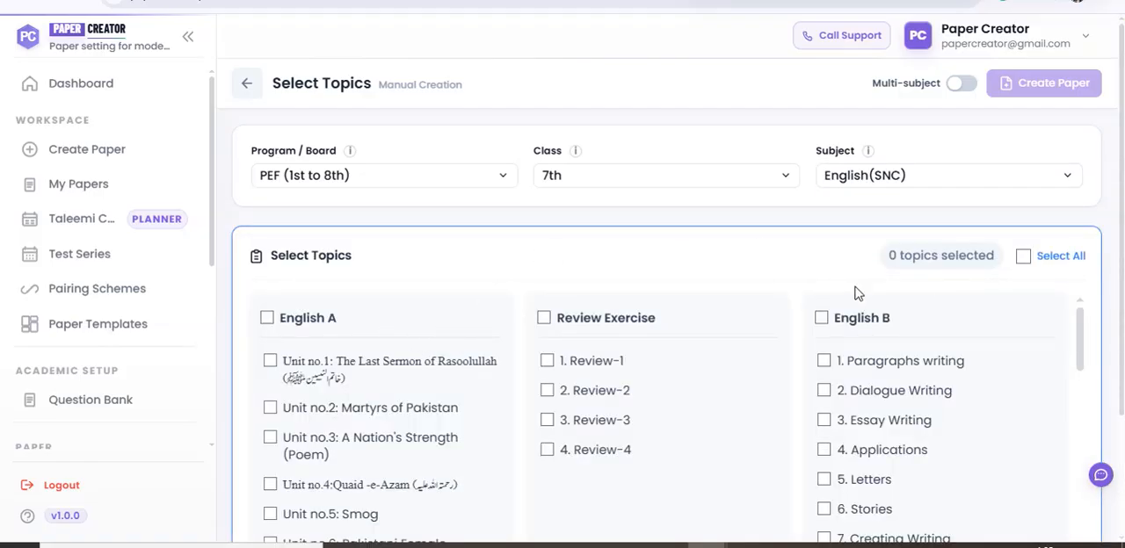
Select all available topics for the subject and create the paper.
scroll(637, 360, "down", 10)
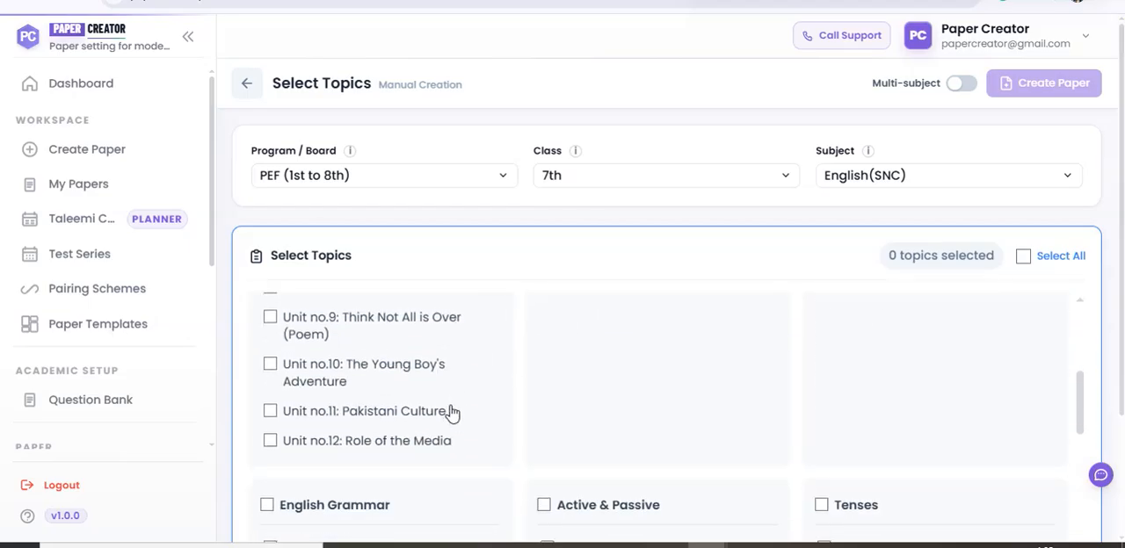
scroll(879, 372, "down", 5)
scroll(957, 333, "up", 8)
left_click(1023, 258)
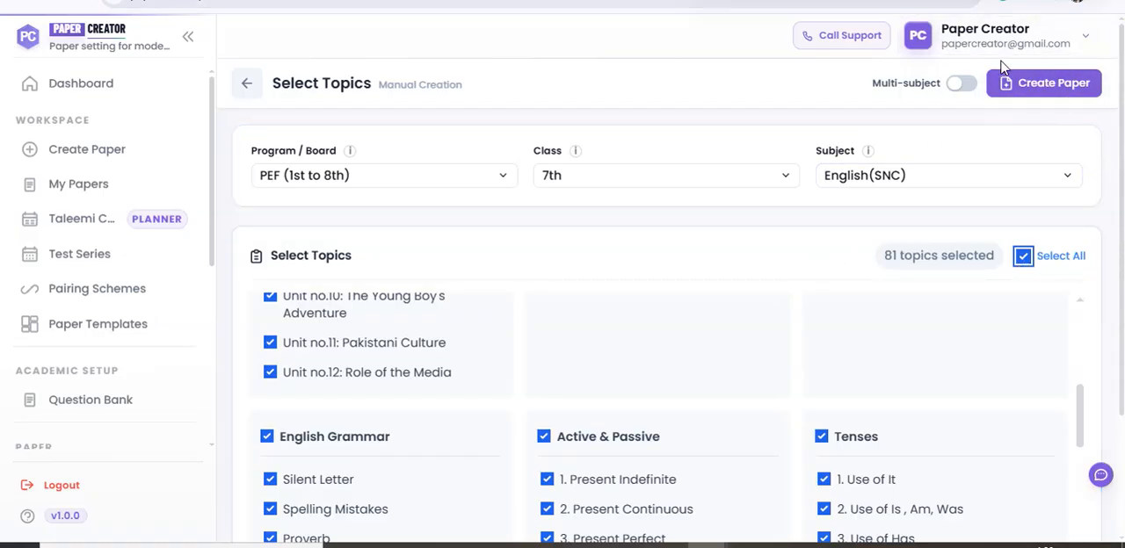
left_click(1027, 88)
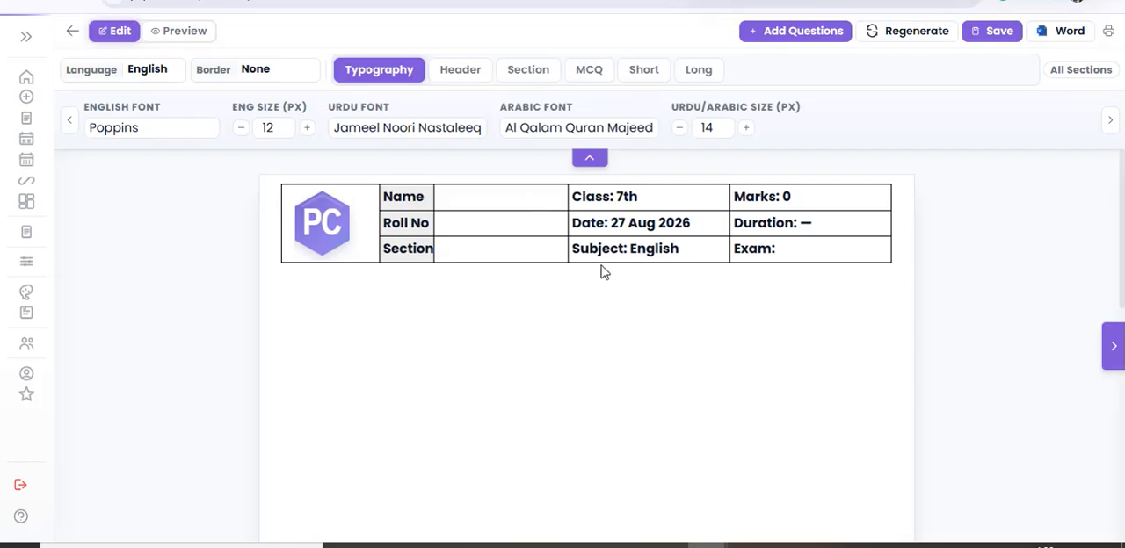
scroll(608, 317, "down", 1)
scroll(555, 314, "up", 1)
scroll(281, 351, "down", 5)
scroll(646, 378, "down", 1)
scroll(589, 387, "up", 1)
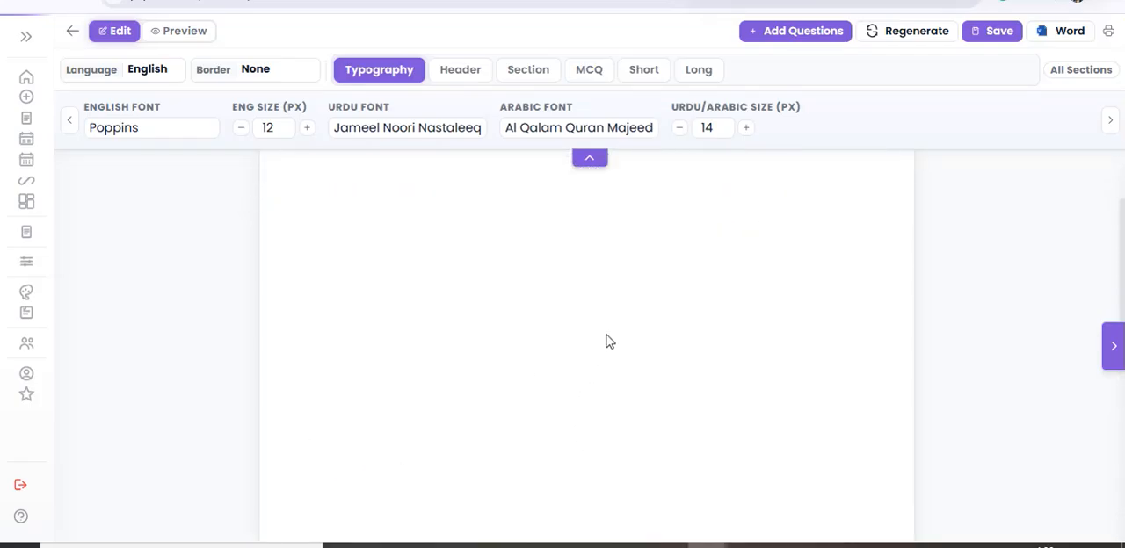
scroll(609, 341, "up", 1)
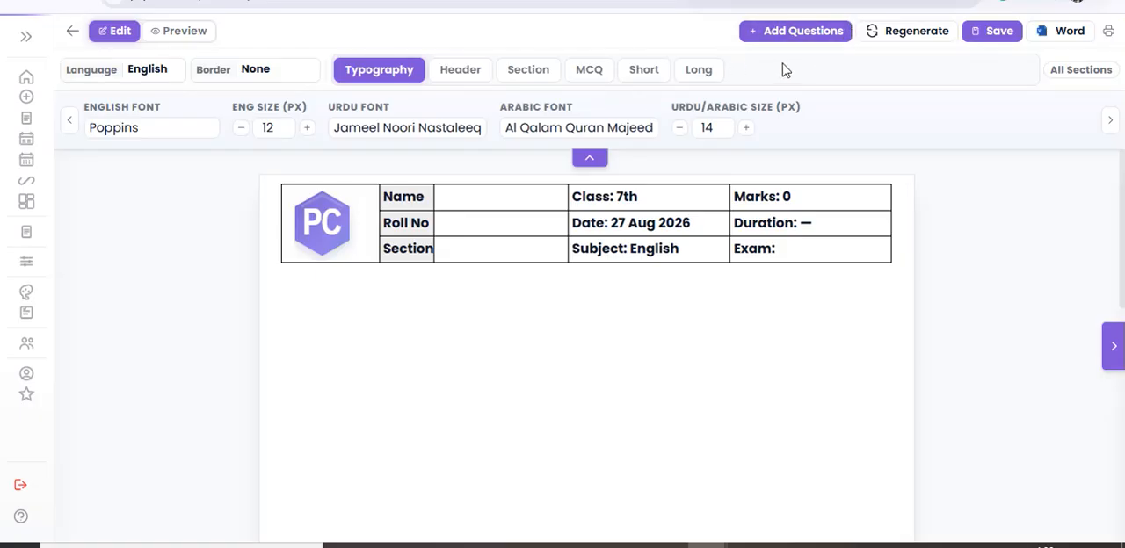
Search for MCQS from all sources to add to the paper, with 13 questions to attempt at 1 mark each.
left_click(803, 32)
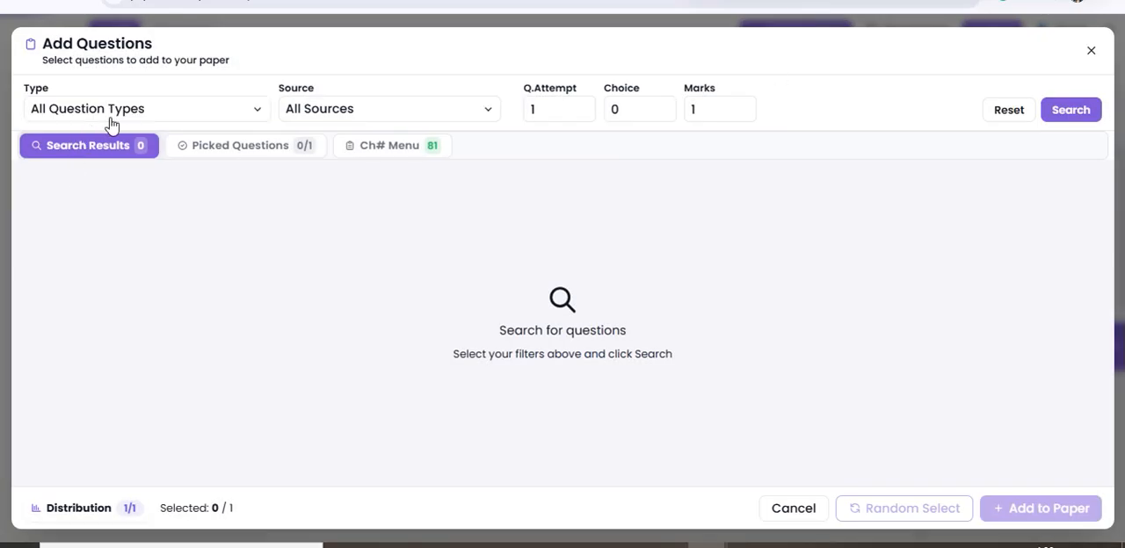
left_click(178, 114)
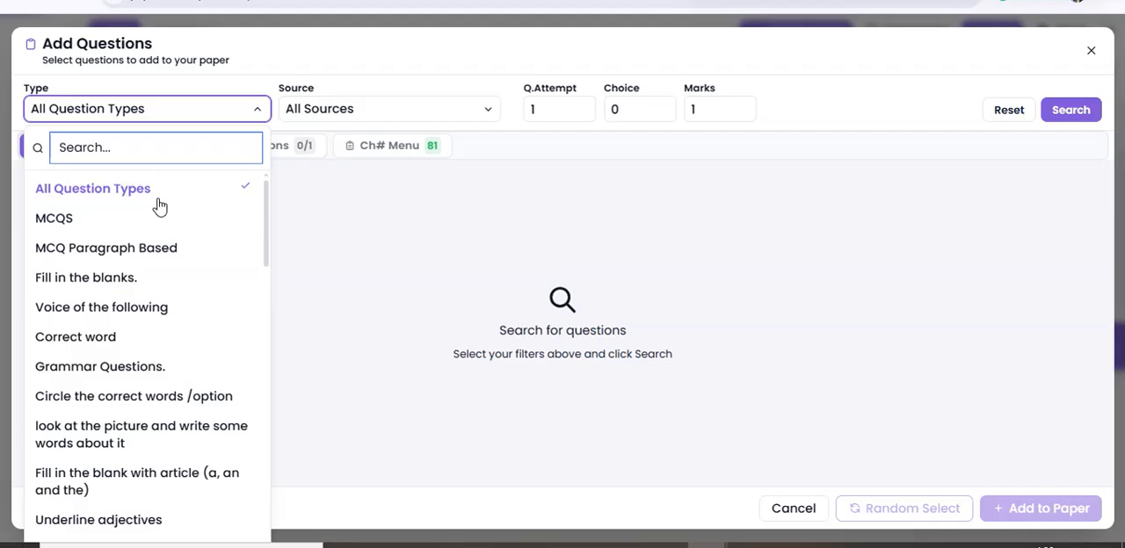
left_click(74, 220)
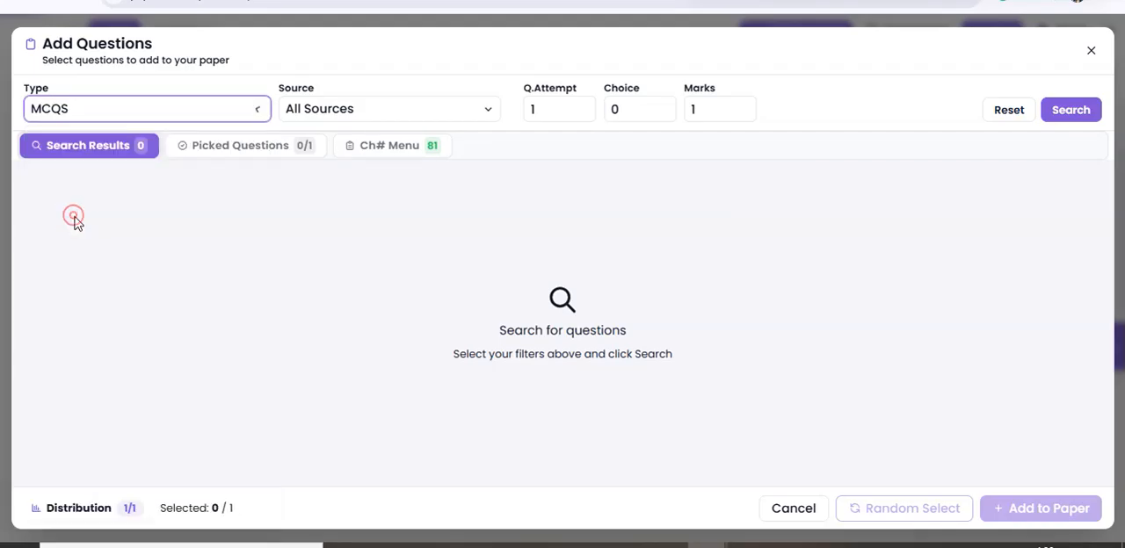
left_click(391, 109)
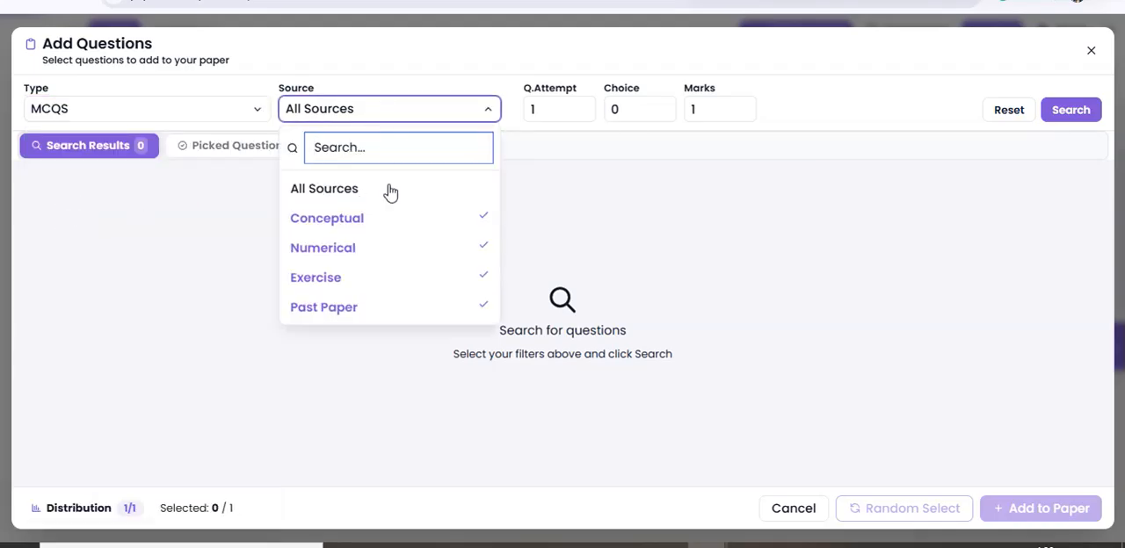
left_click(551, 115)
left_click(555, 114)
type("3")
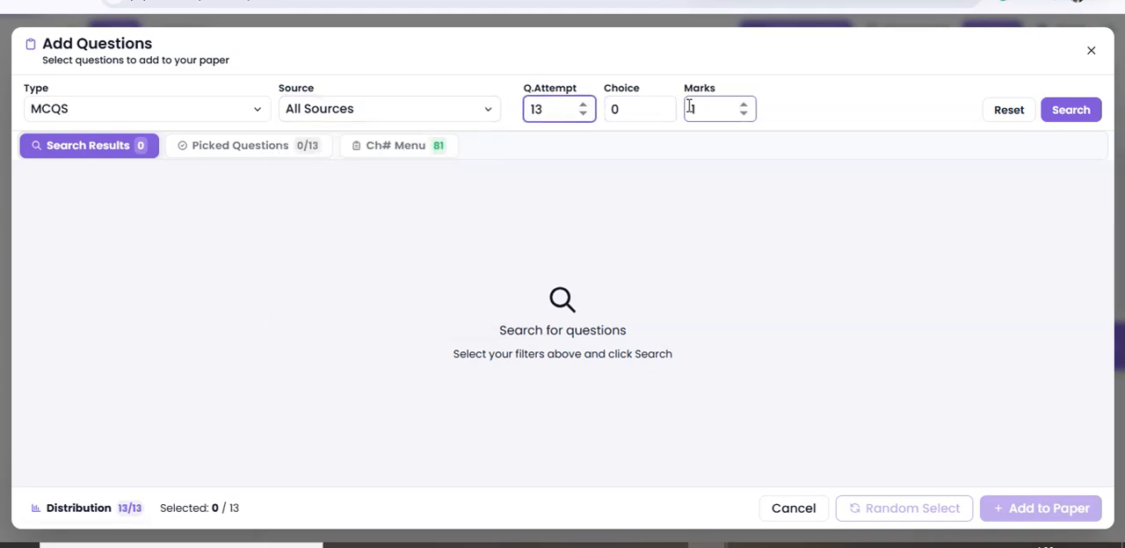
left_click(1072, 110)
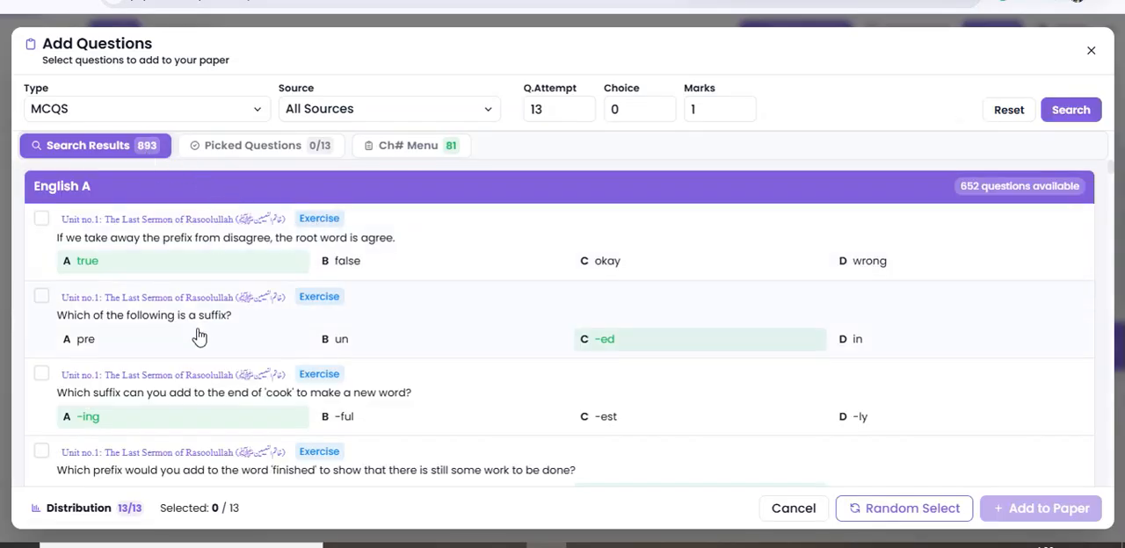
Pick four individual MCQs on Unit no.1 from the search results.
left_click(425, 244)
scroll(429, 315, "down", 5)
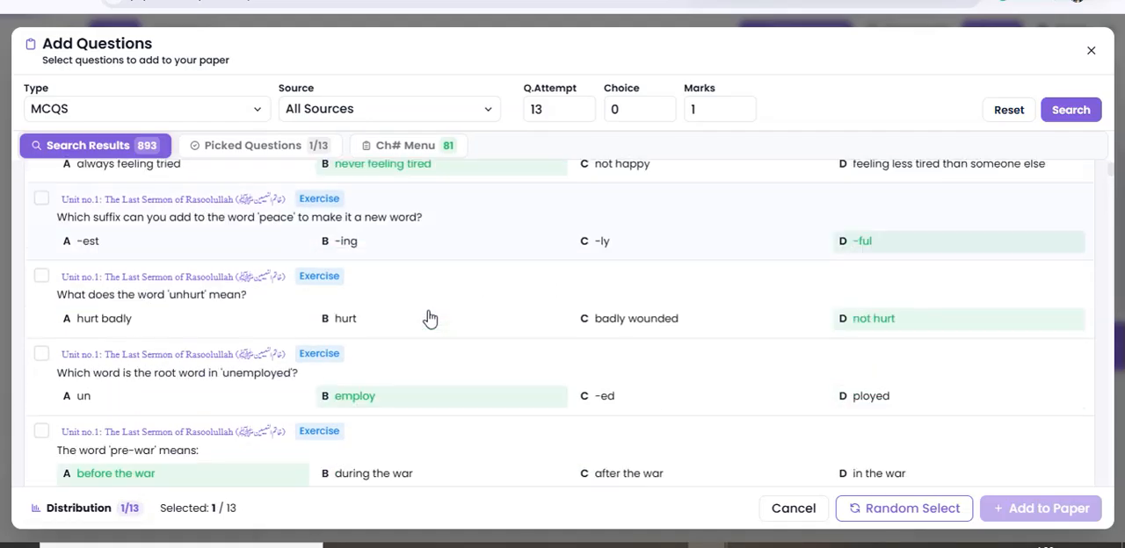
left_click(441, 379)
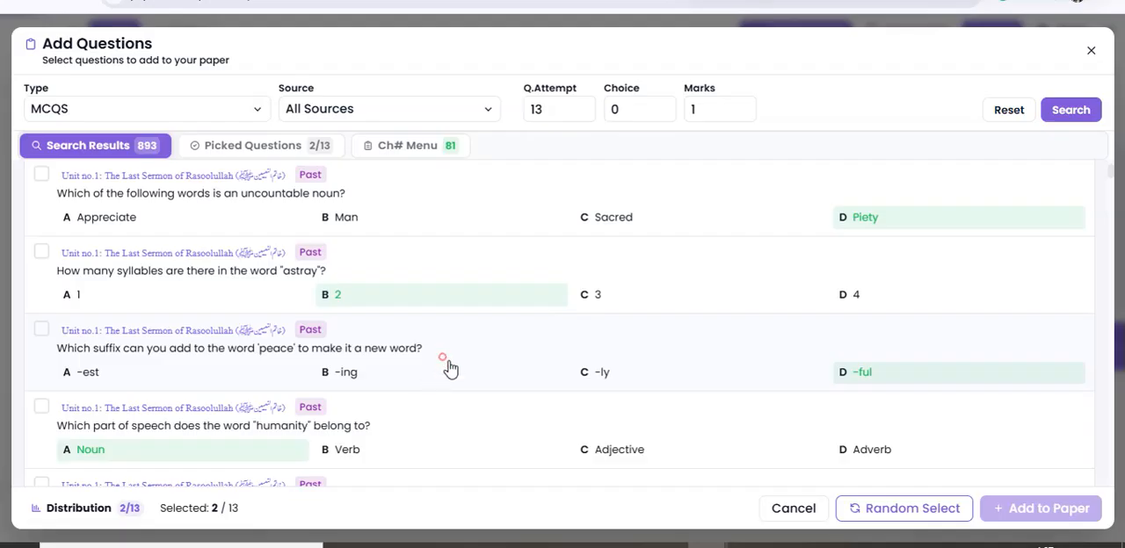
left_click(464, 437)
scroll(372, 394, "down", 3)
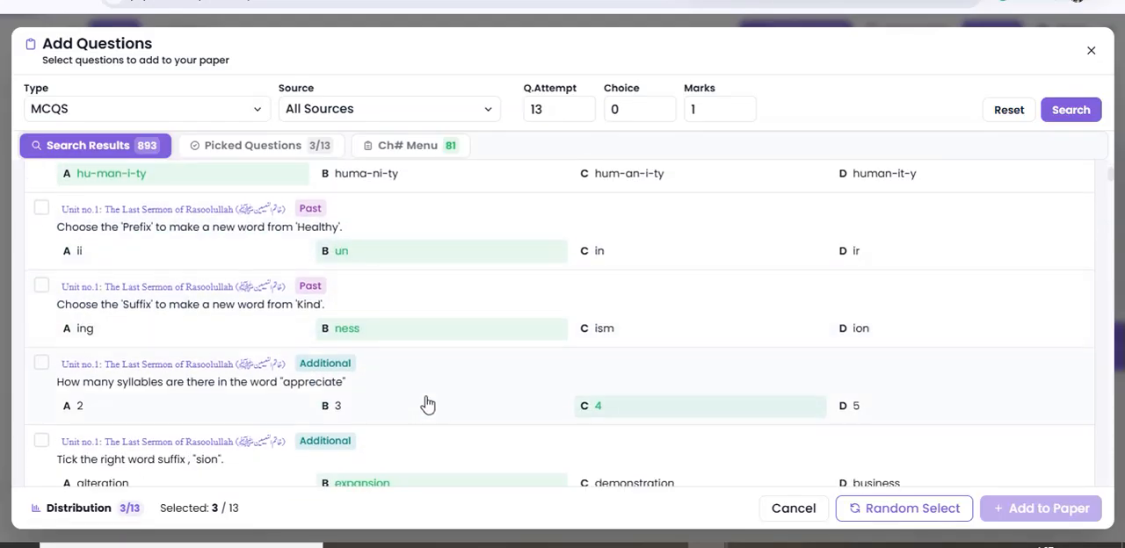
left_click(425, 388)
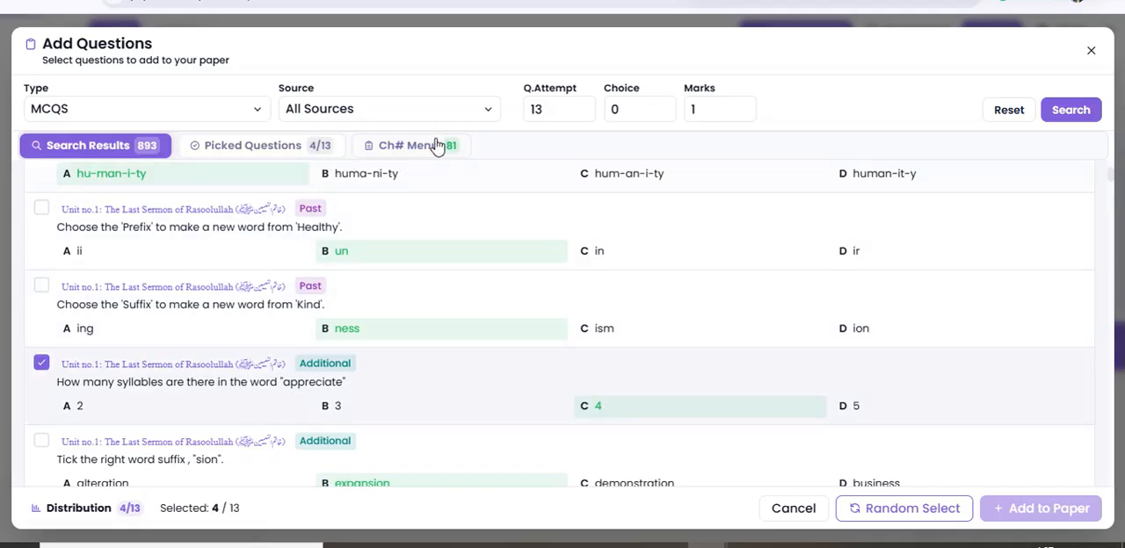
Exclude all Review Exercise topics from the chapter selection and search the questions again.
left_click(417, 151)
scroll(756, 341, "down", 15)
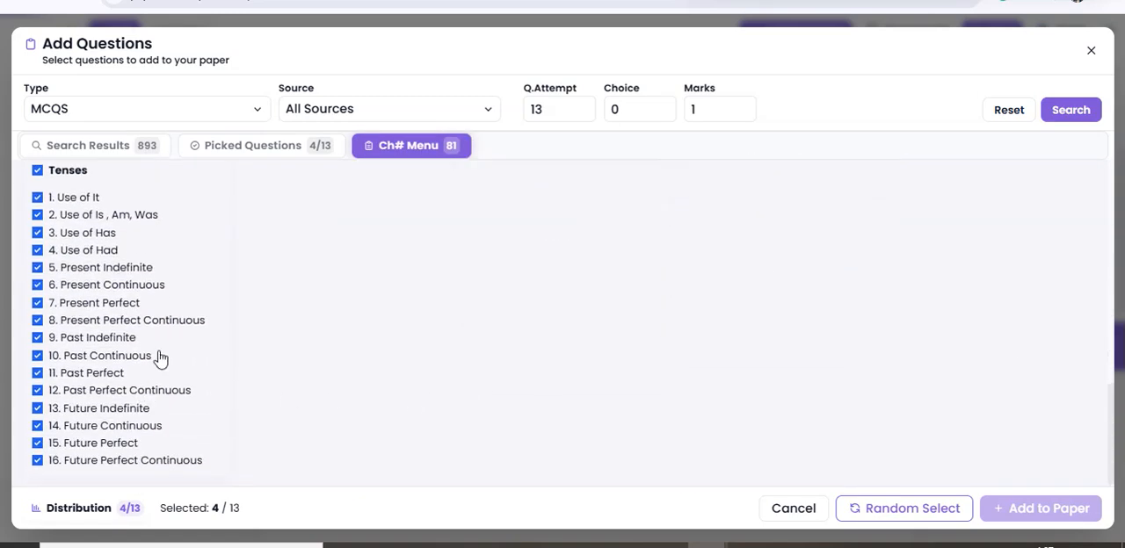
scroll(199, 326, "up", 15)
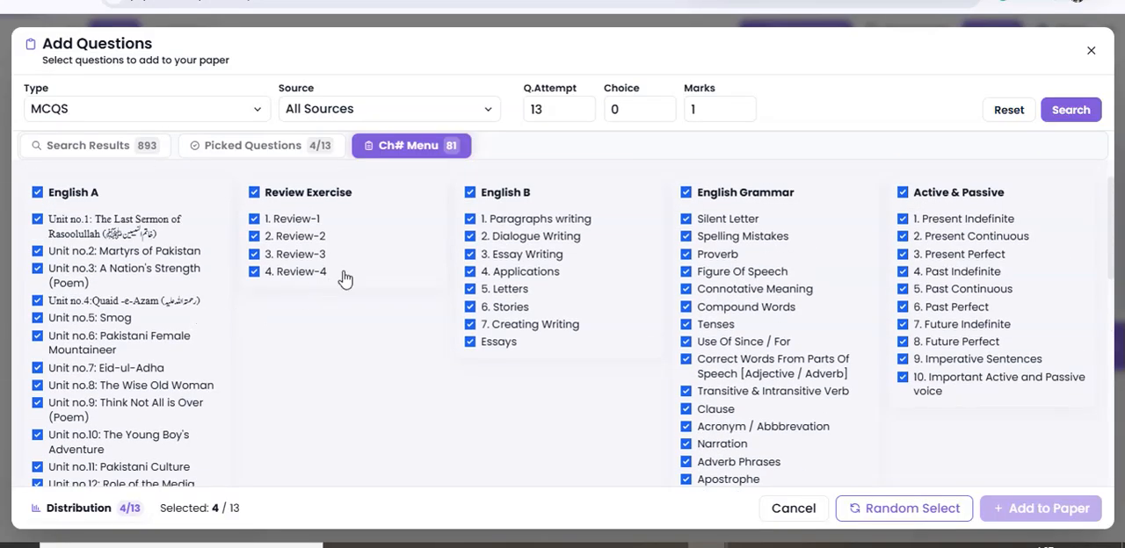
left_click(282, 195)
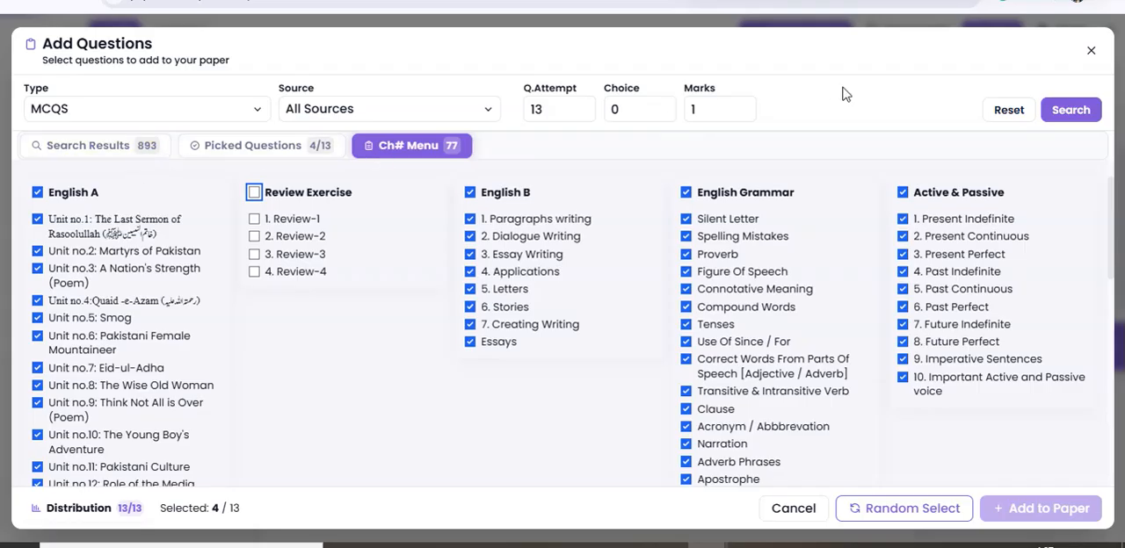
left_click(1061, 111)
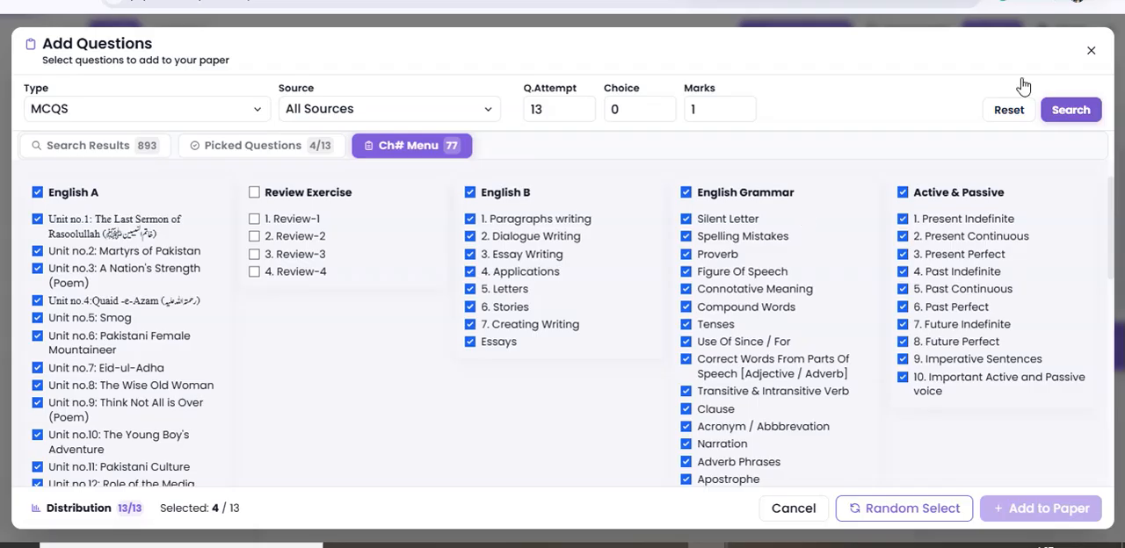
left_click(1067, 107)
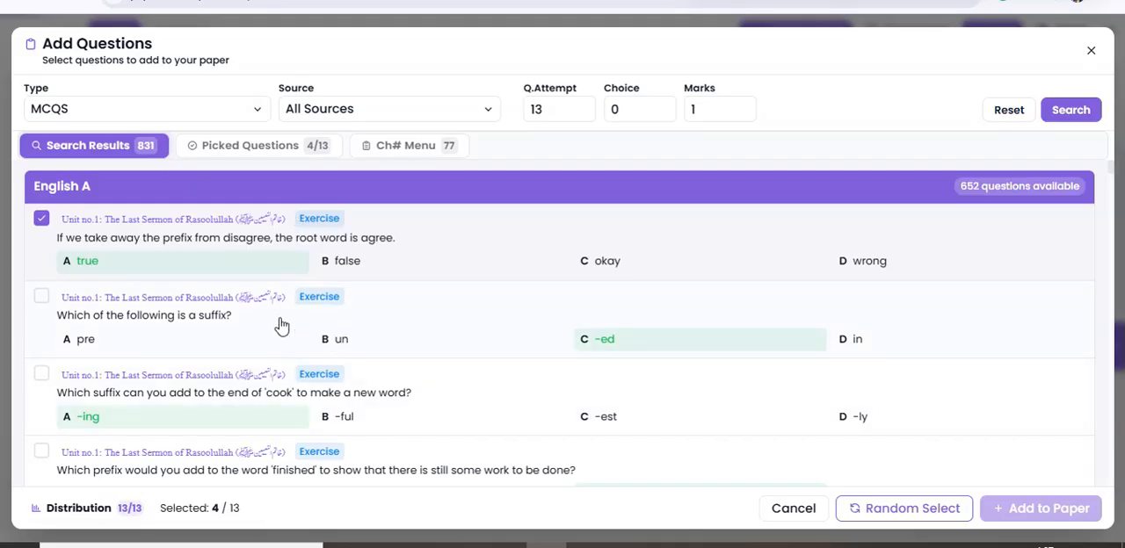
Pick the question "Which of the following is a suffix?" and have the full set of 13 MCQs selected randomly.
left_click(388, 348)
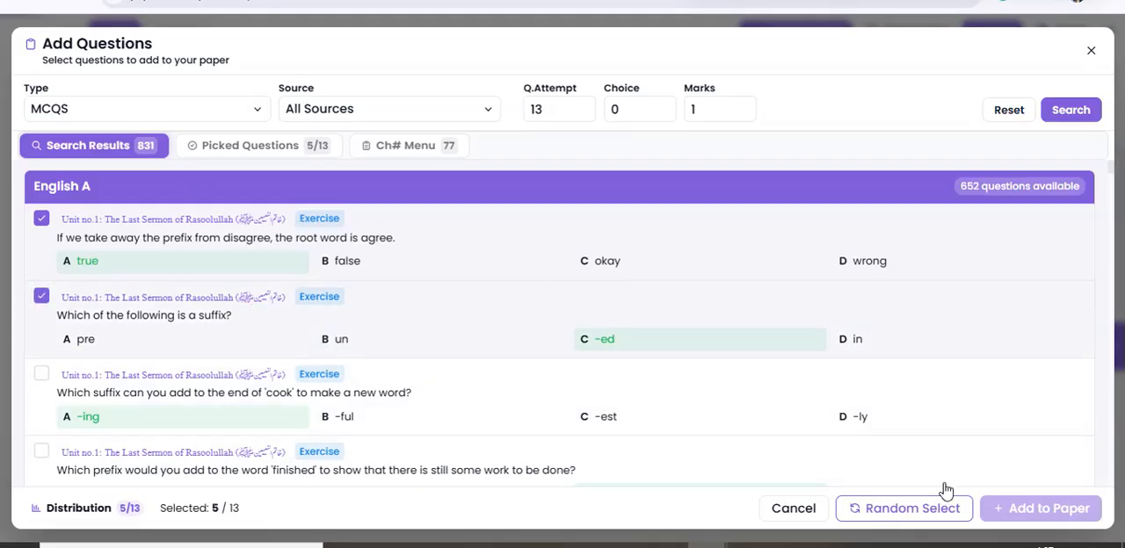
left_click(903, 511)
left_click(675, 388)
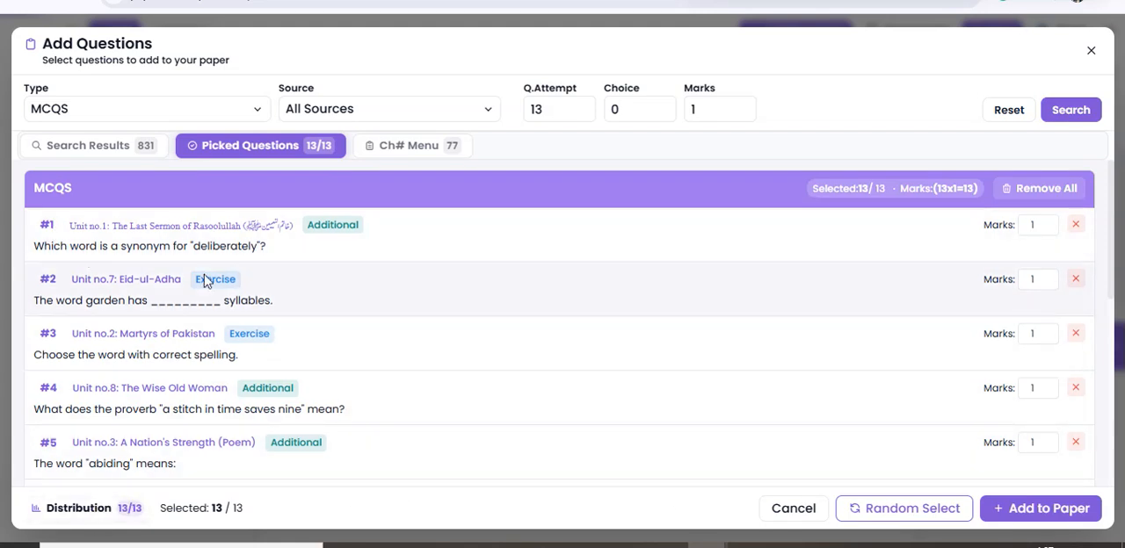
Review the 13 picked MCQs and add them to the paper.
scroll(179, 378, "down", 5)
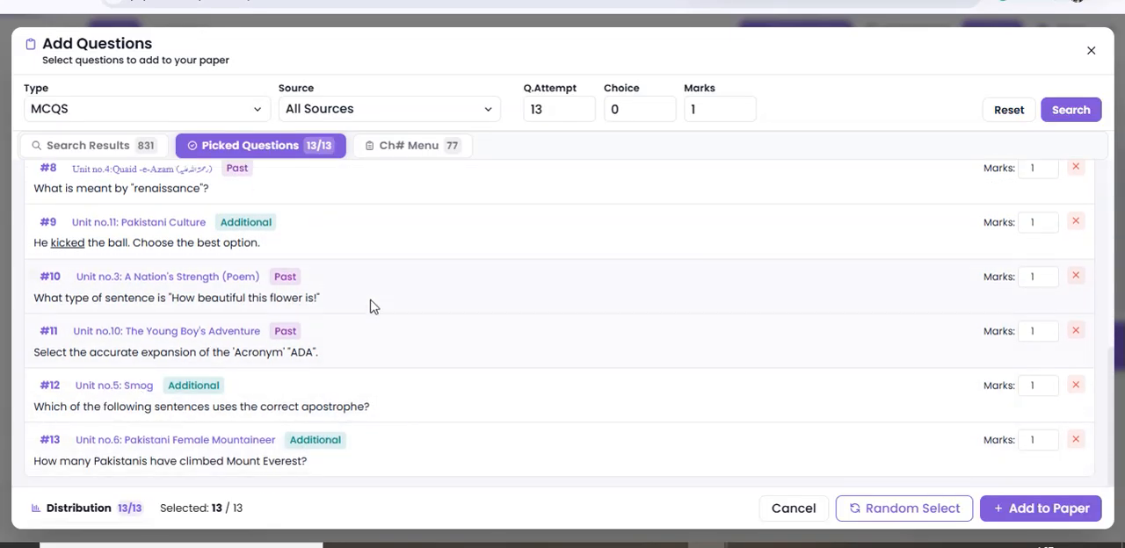
scroll(370, 274, "up", 5)
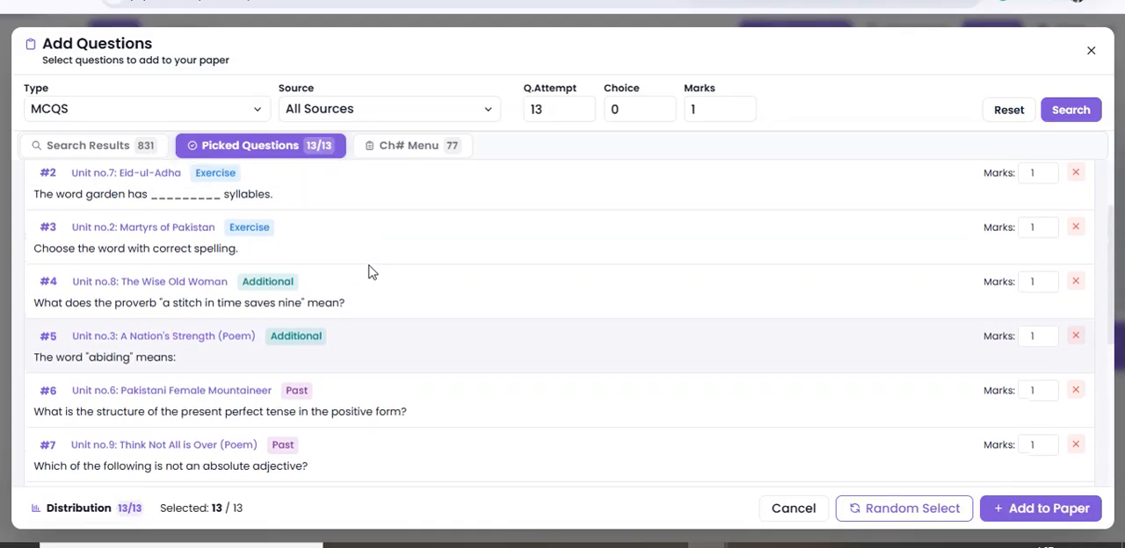
scroll(369, 274, "up", 1)
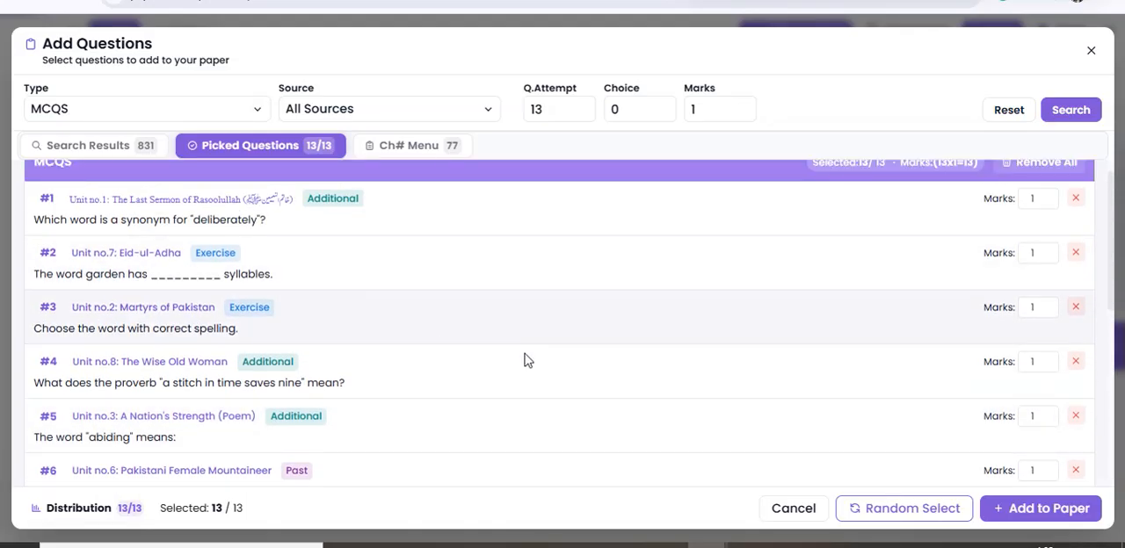
scroll(455, 349, "up", 1)
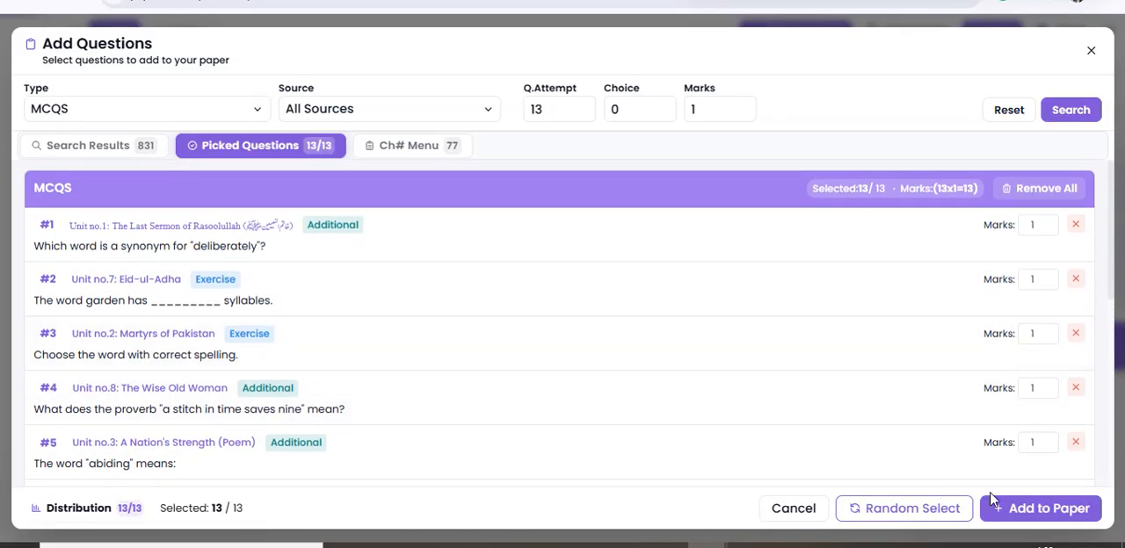
left_click(1049, 506)
scroll(626, 326, "down", 8)
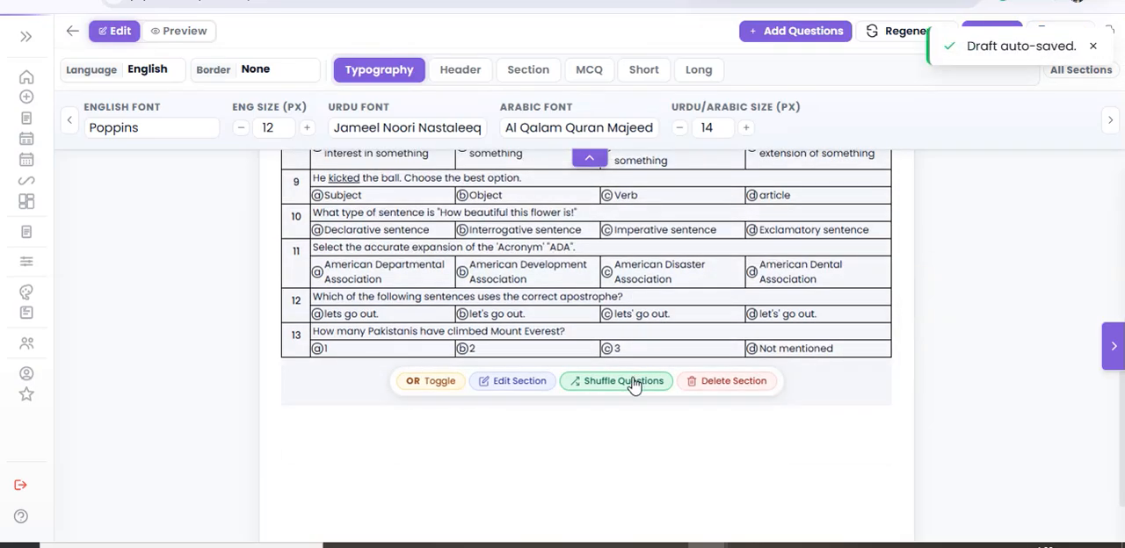
scroll(637, 369, "up", 8)
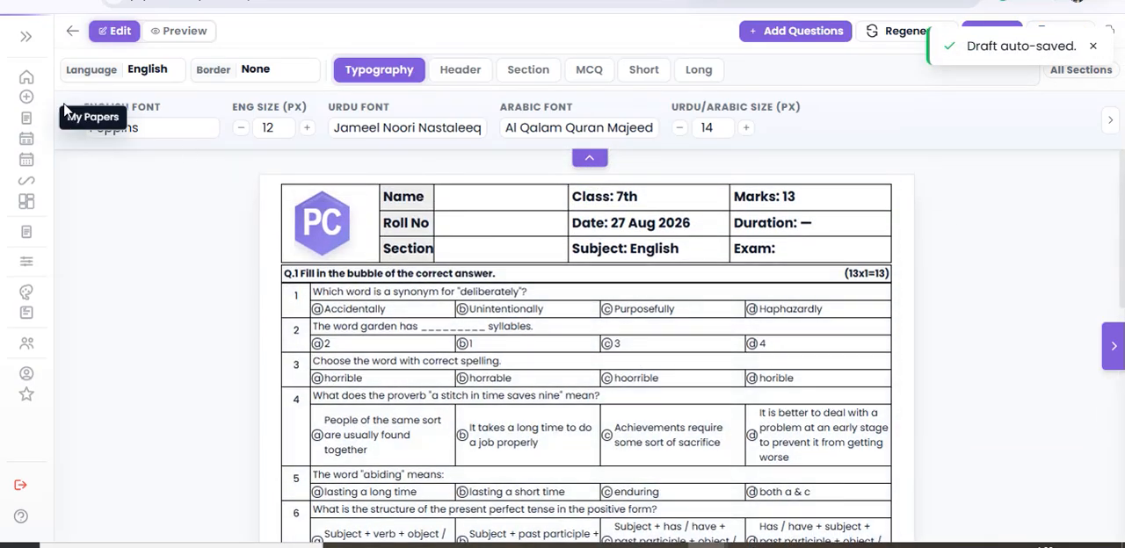
Search for MCQ Paragraph Based questions worth 3 marks to add to the paper.
left_click(761, 37)
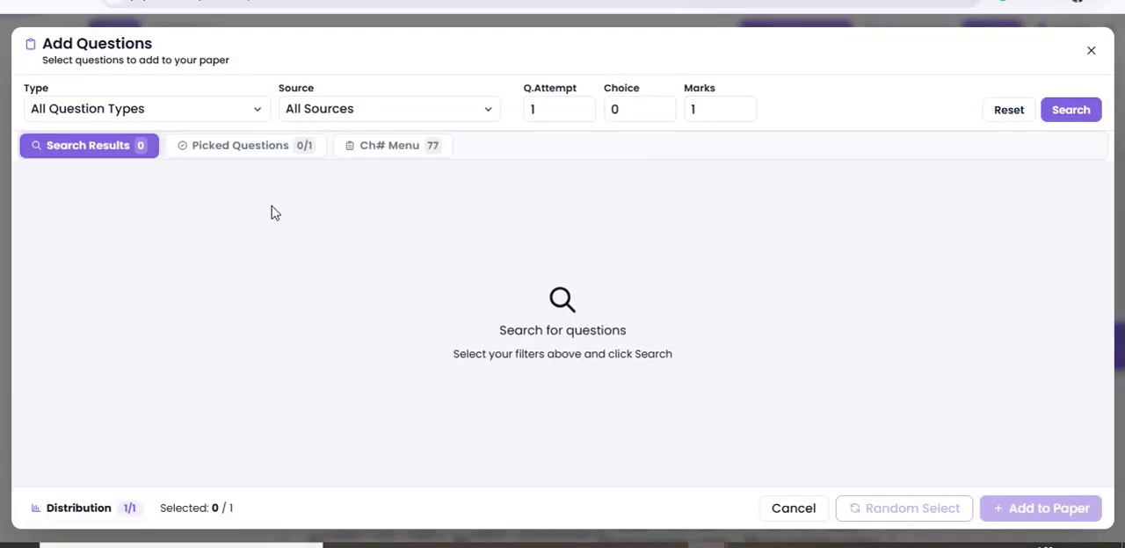
left_click(226, 115)
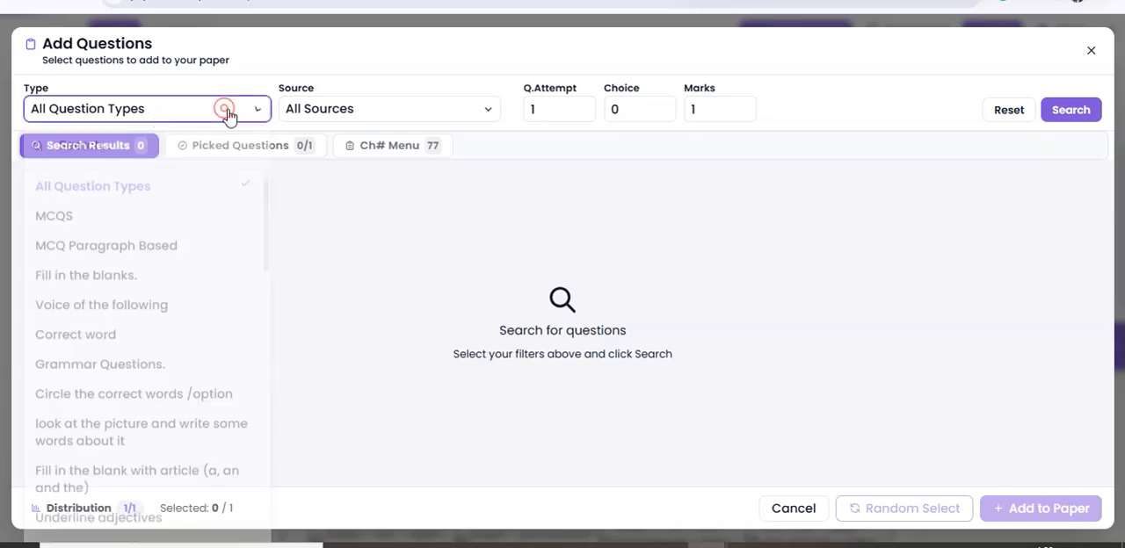
left_click(147, 250)
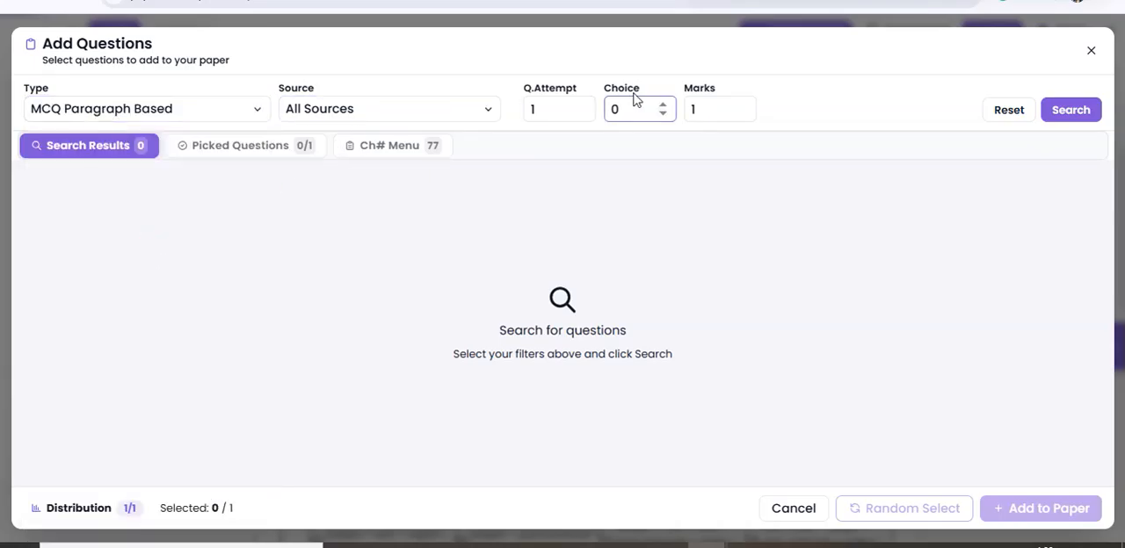
left_click(692, 107)
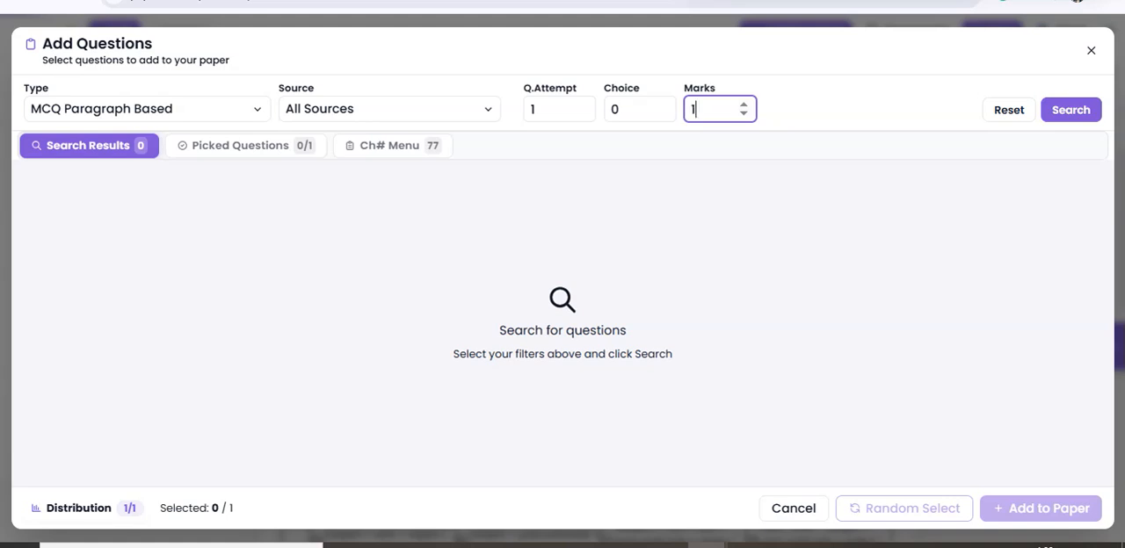
left_click(1066, 117)
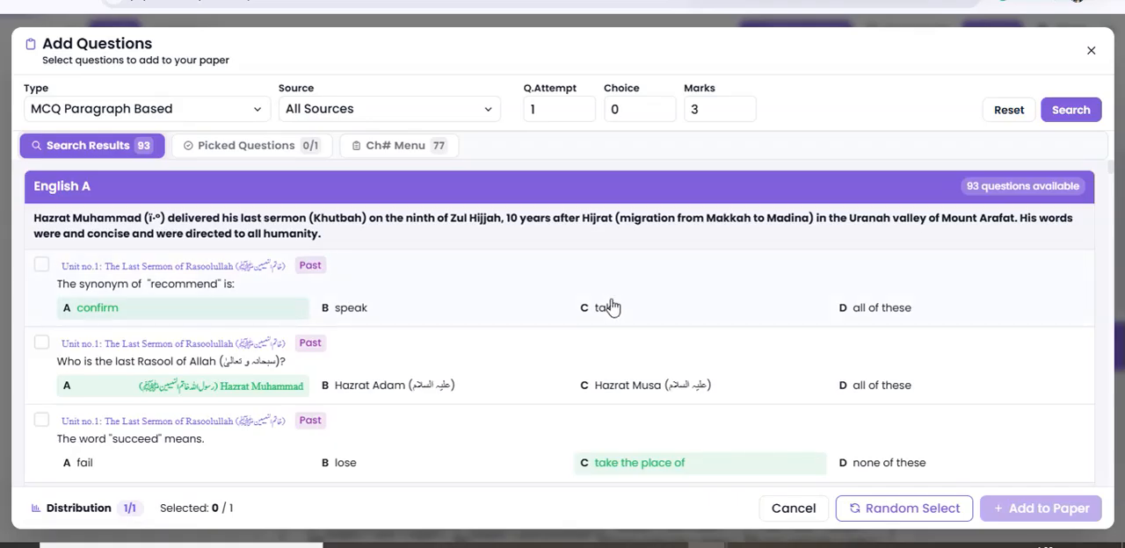
Pick the Unit no.4 passage on Quaid-e-Azam's untiring efforts with its MCQs and add it to the paper.
scroll(396, 307, "down", 20)
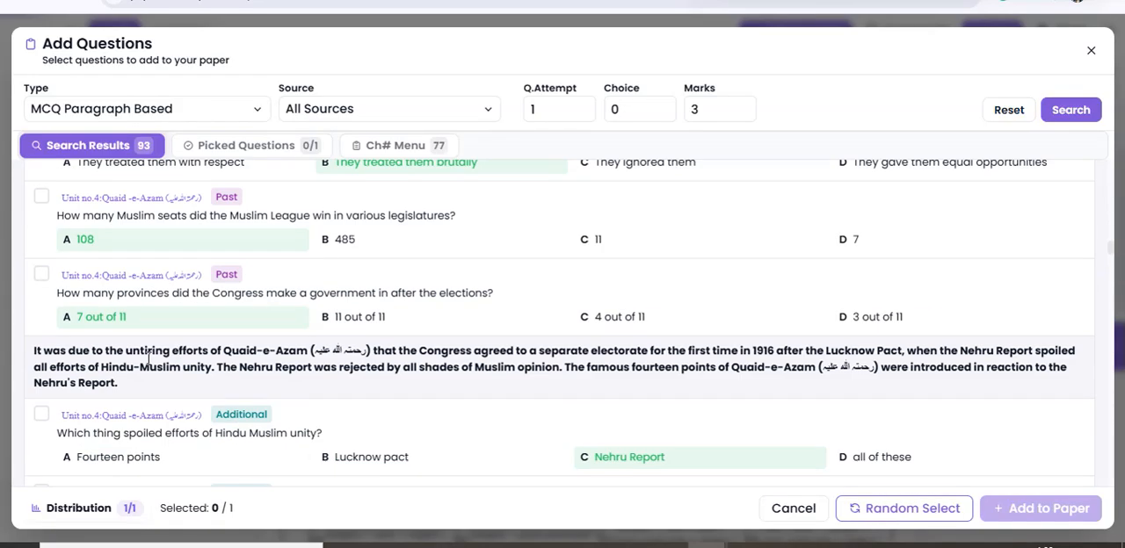
left_click_drag(144, 352, 142, 366)
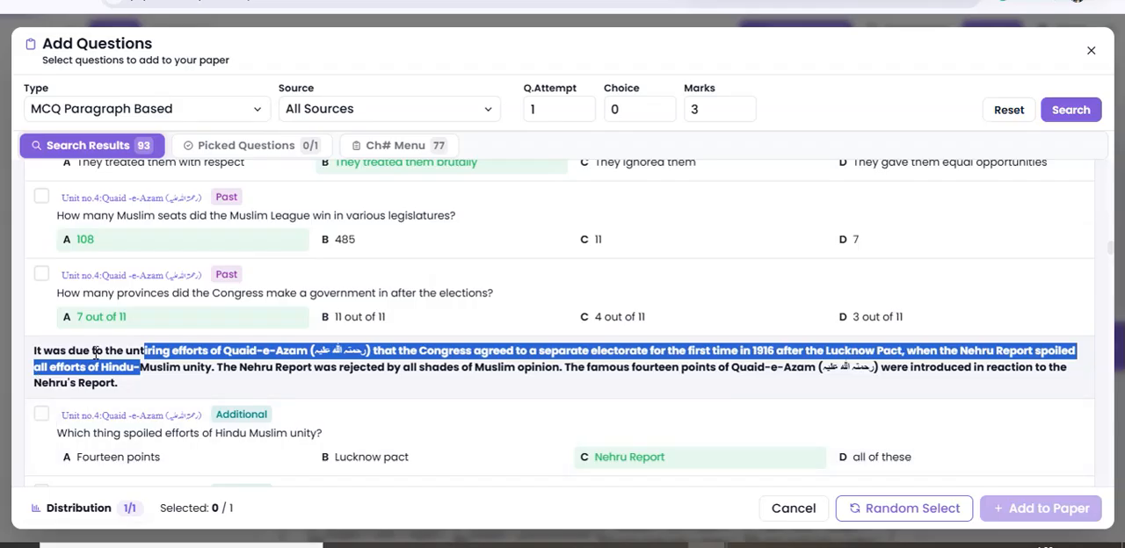
left_click(757, 384)
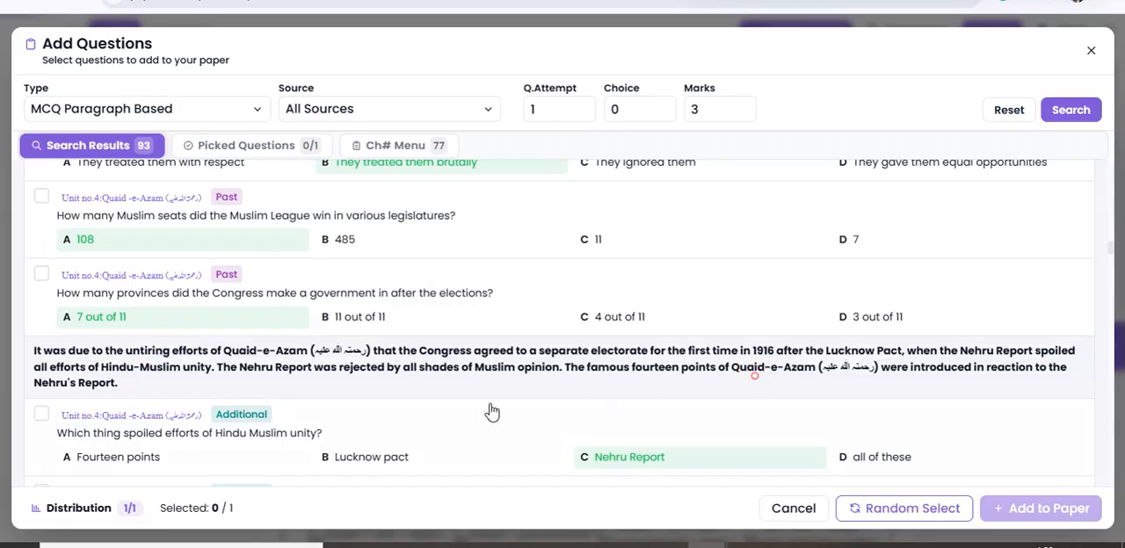
left_click(38, 411)
scroll(194, 392, "down", 3)
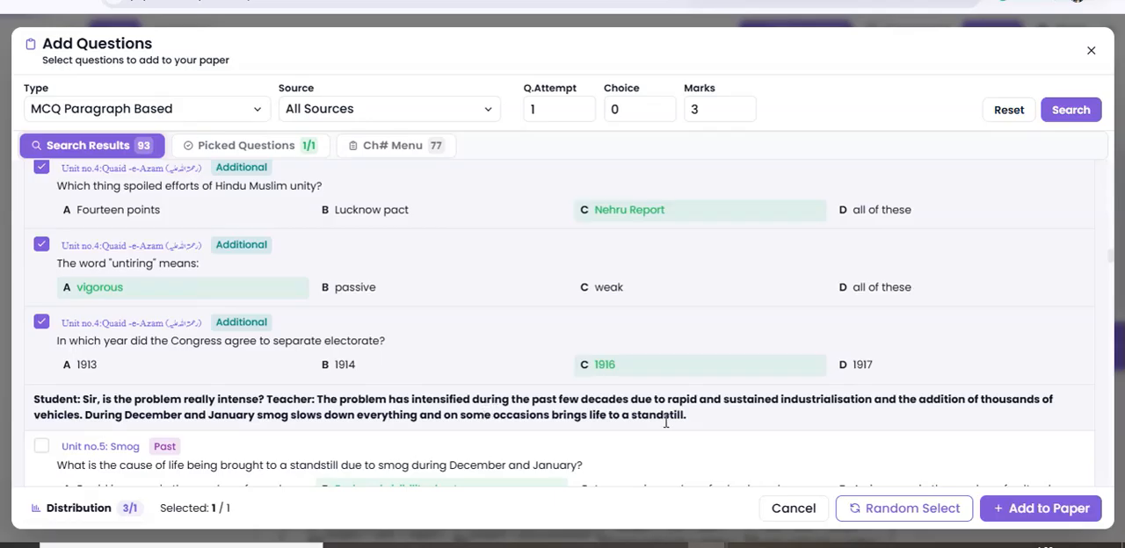
left_click(1030, 510)
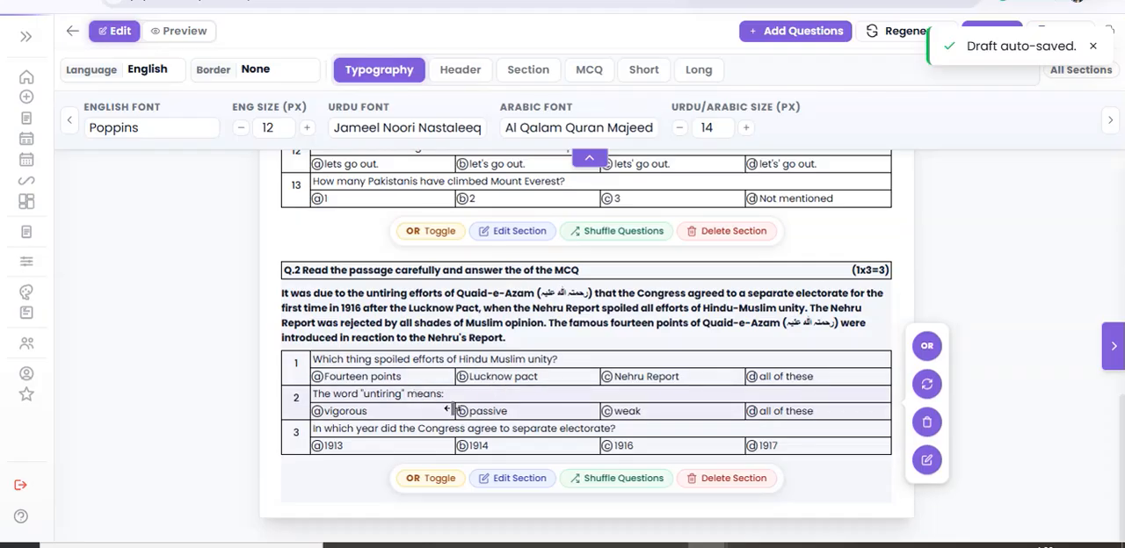
Search for questions of the Letter type worth 5 marks to add to the paper.
left_click(774, 31)
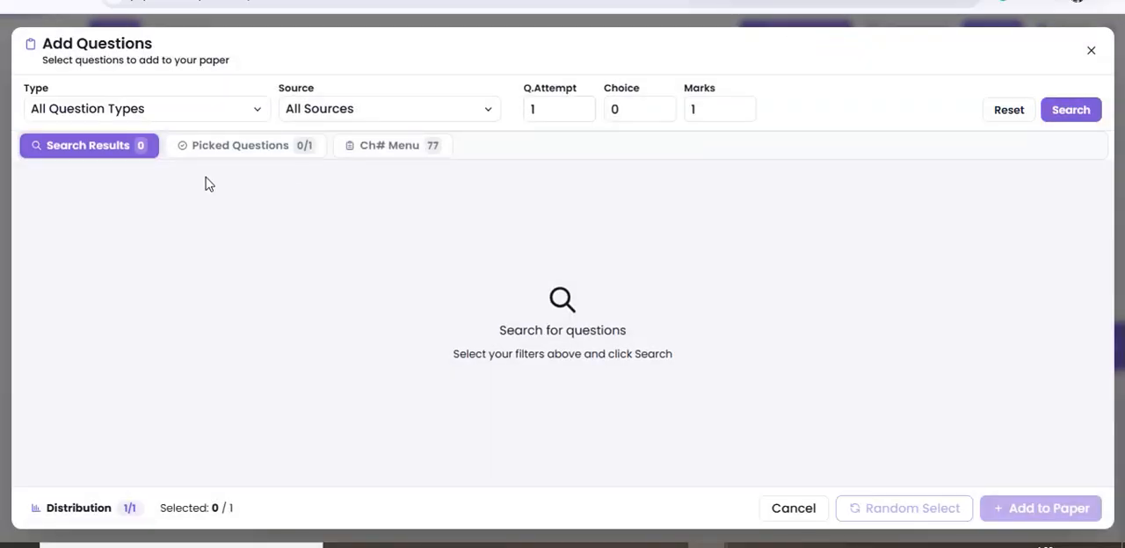
left_click(215, 117)
scroll(151, 373, "down", 2)
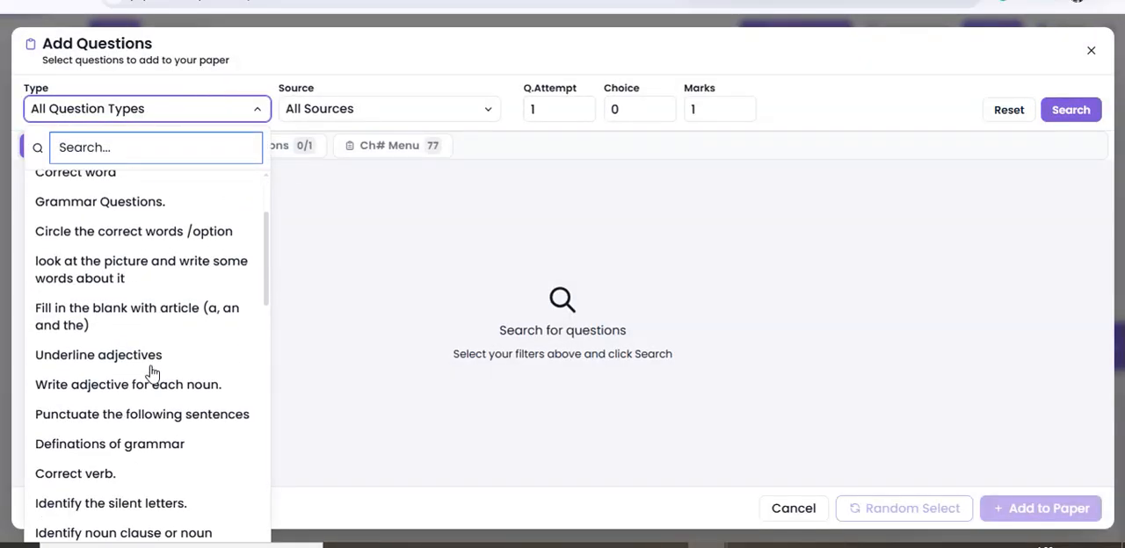
scroll(151, 372, "down", 2)
scroll(141, 400, "down", 3)
scroll(133, 410, "down", 15)
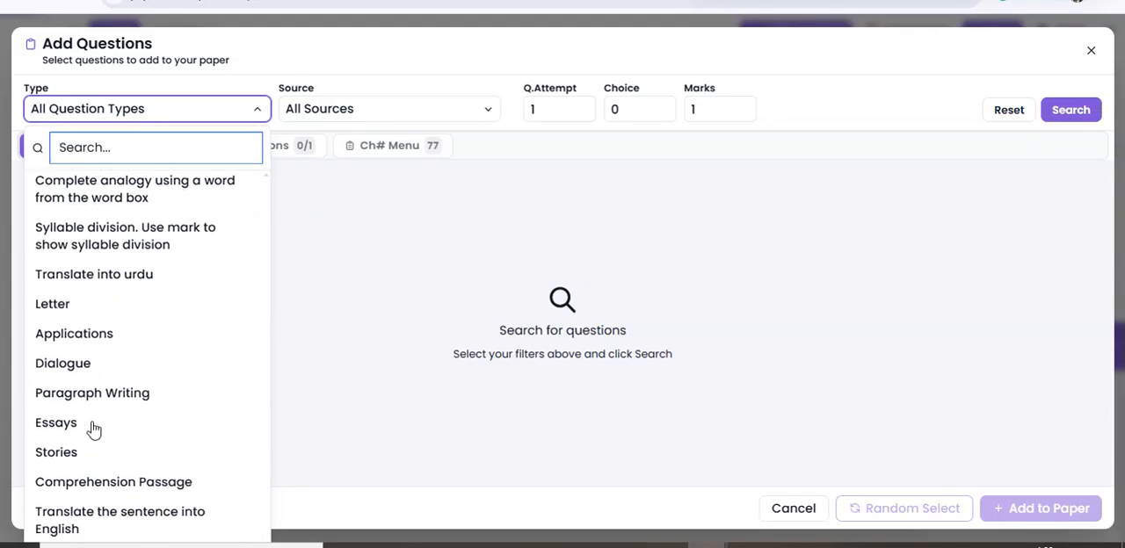
left_click(54, 304)
left_click(719, 114)
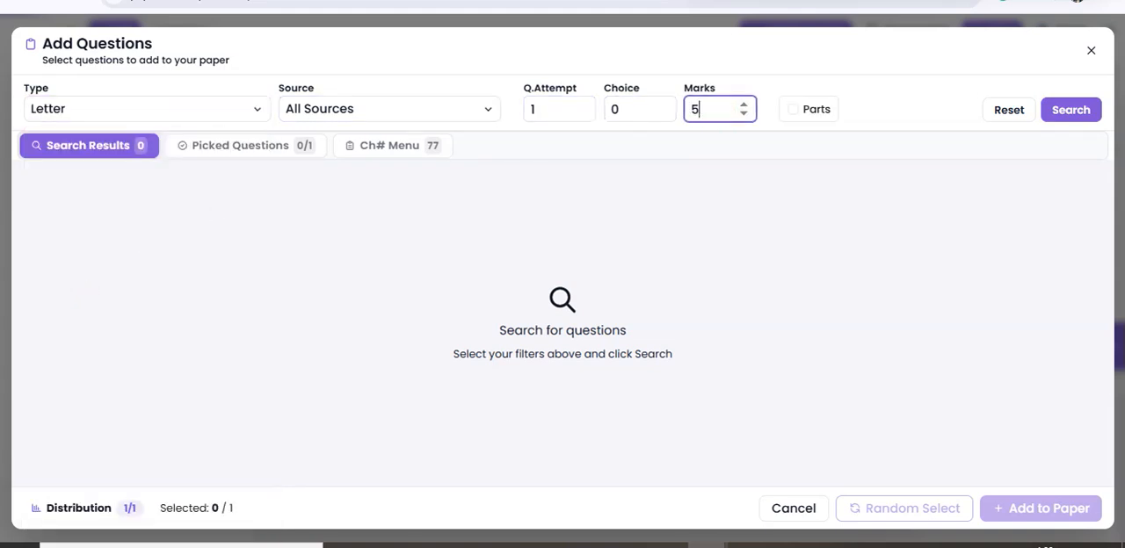
left_click(1054, 115)
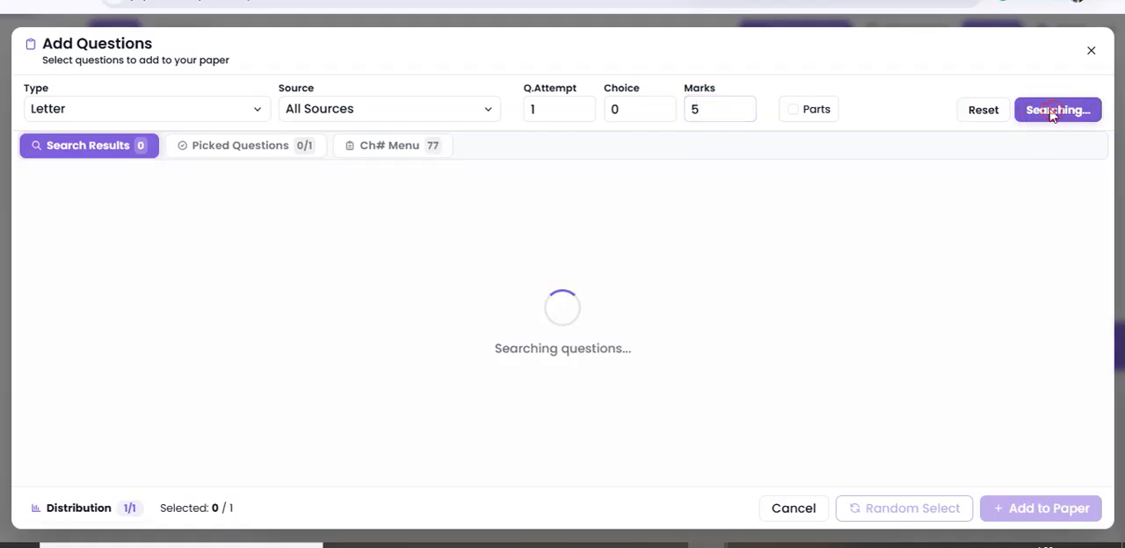
Pick the question "Write a letter to uncle thanking him for a gift." and add it to the paper.
scroll(339, 307, "down", 5)
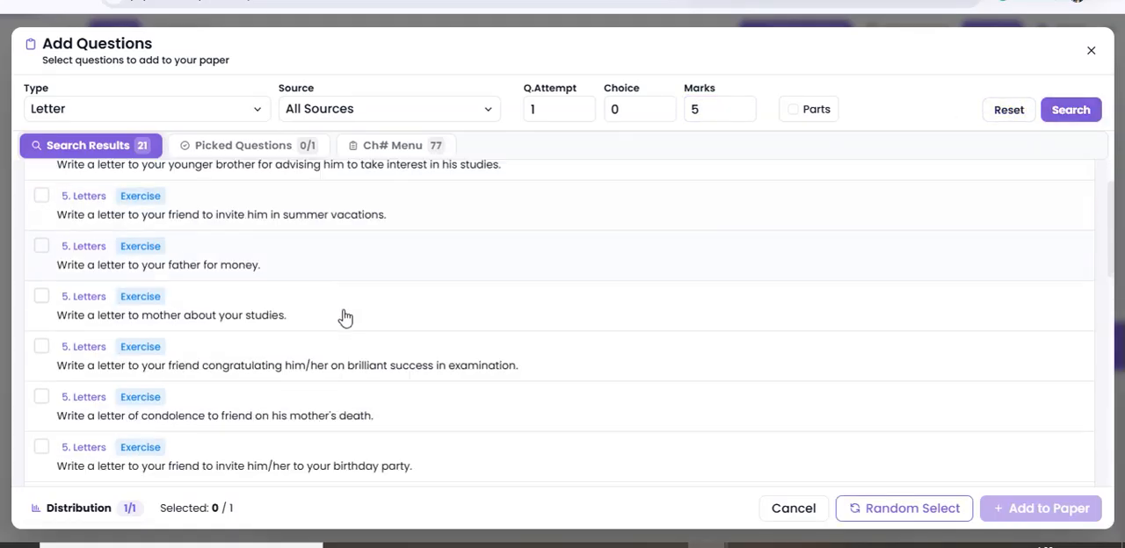
left_click(303, 301)
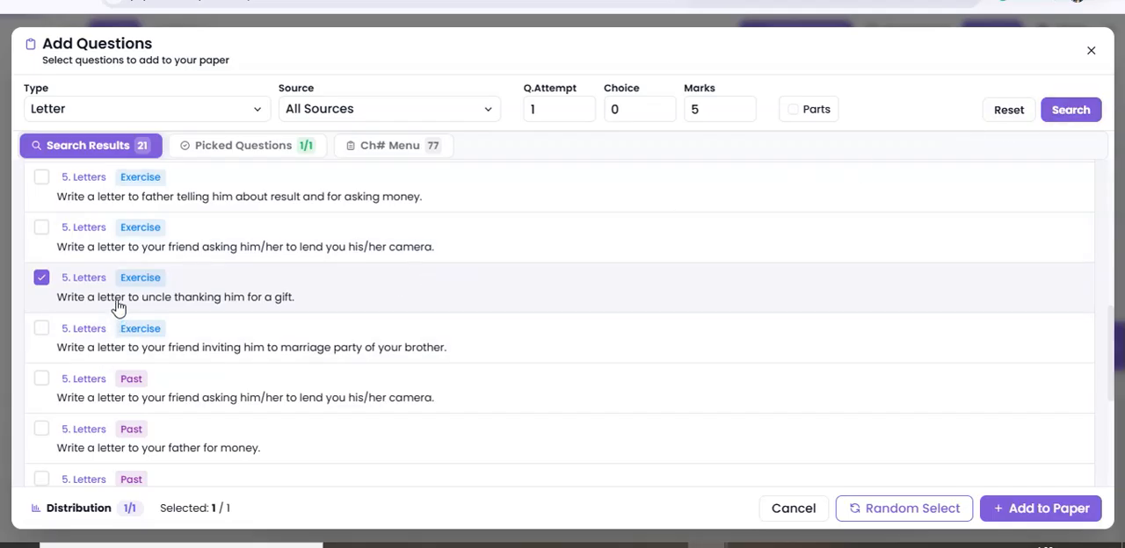
left_click(1030, 511)
Review all sections of the assembled paper and examine how they are laid out across pages in the preview.
scroll(773, 369, "down", 2)
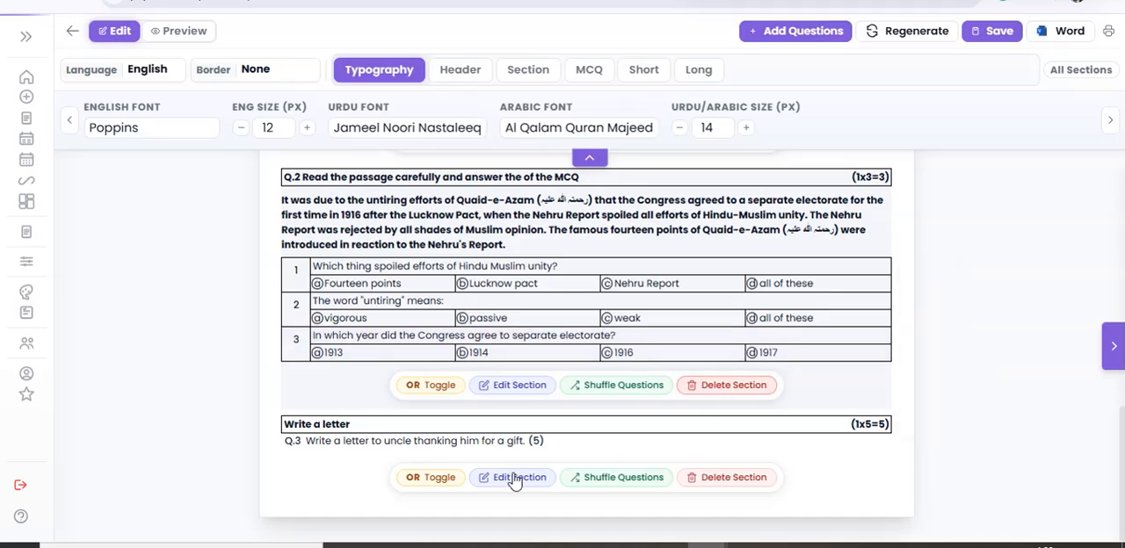
scroll(668, 334, "up", 5)
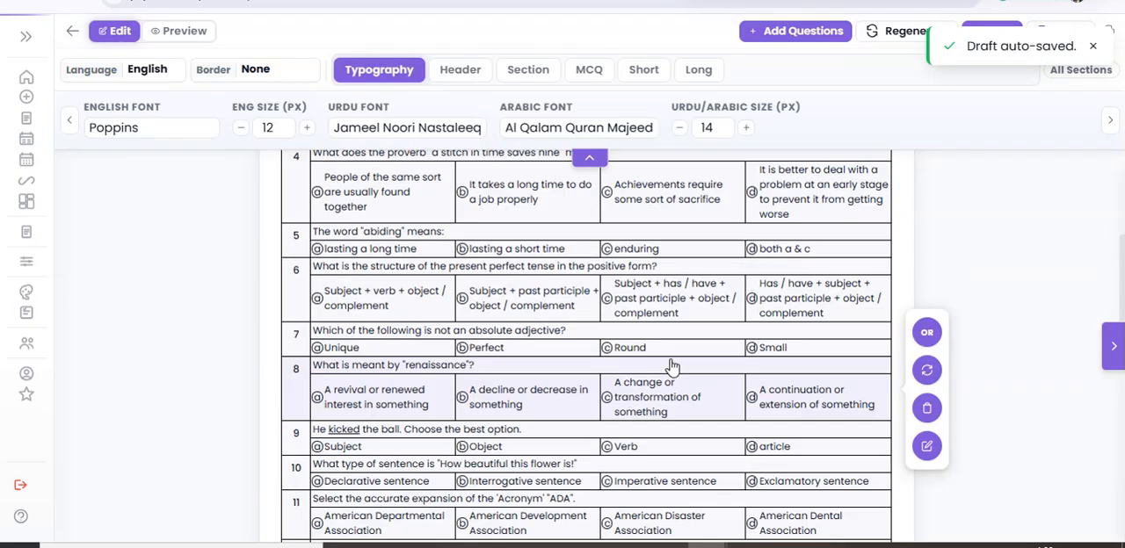
scroll(673, 365, "up", 2)
scroll(513, 299, "down", 9)
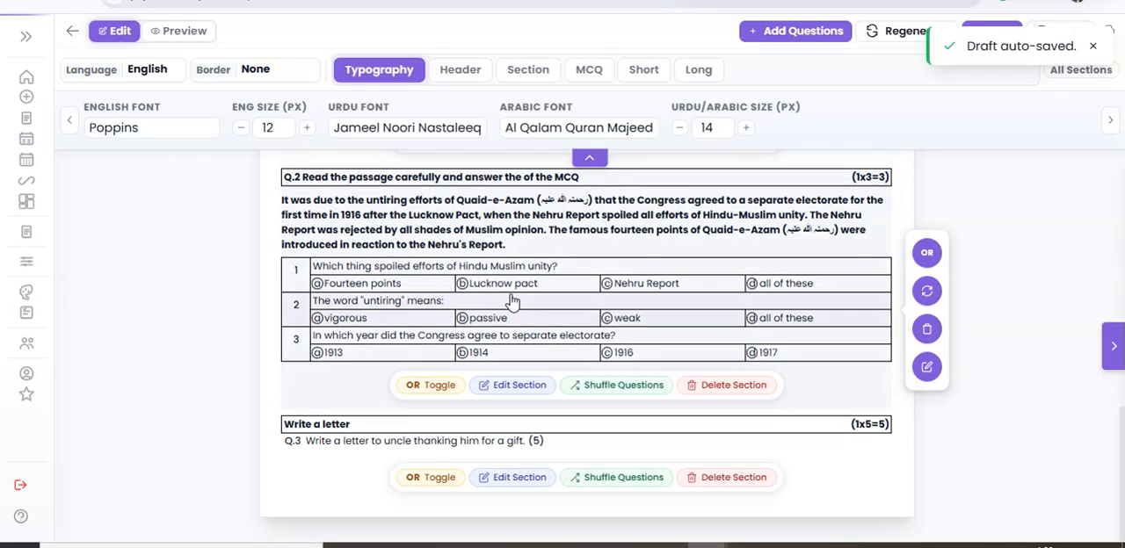
scroll(512, 301, "up", 8)
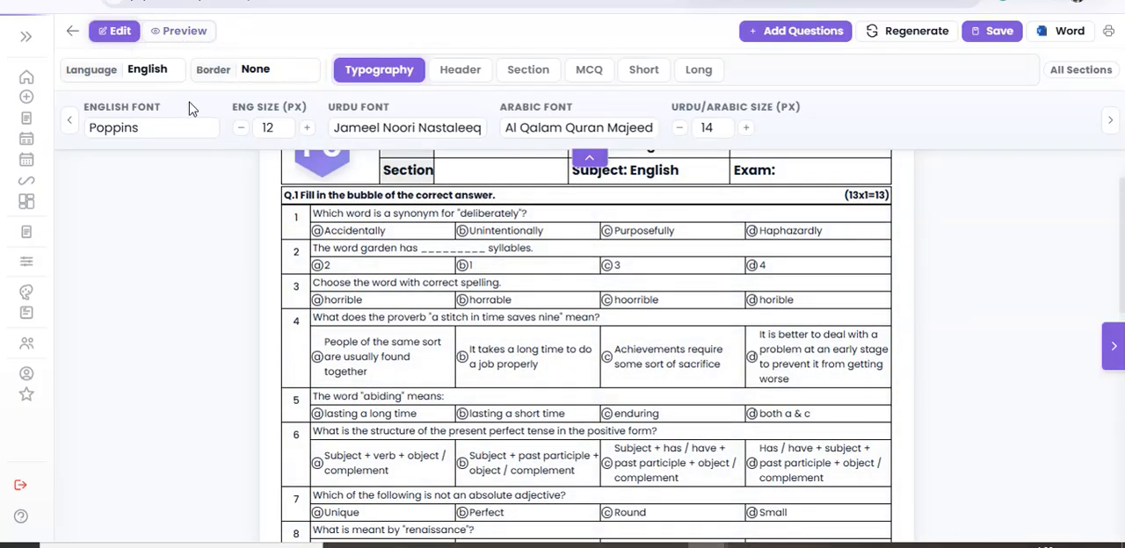
left_click(186, 33)
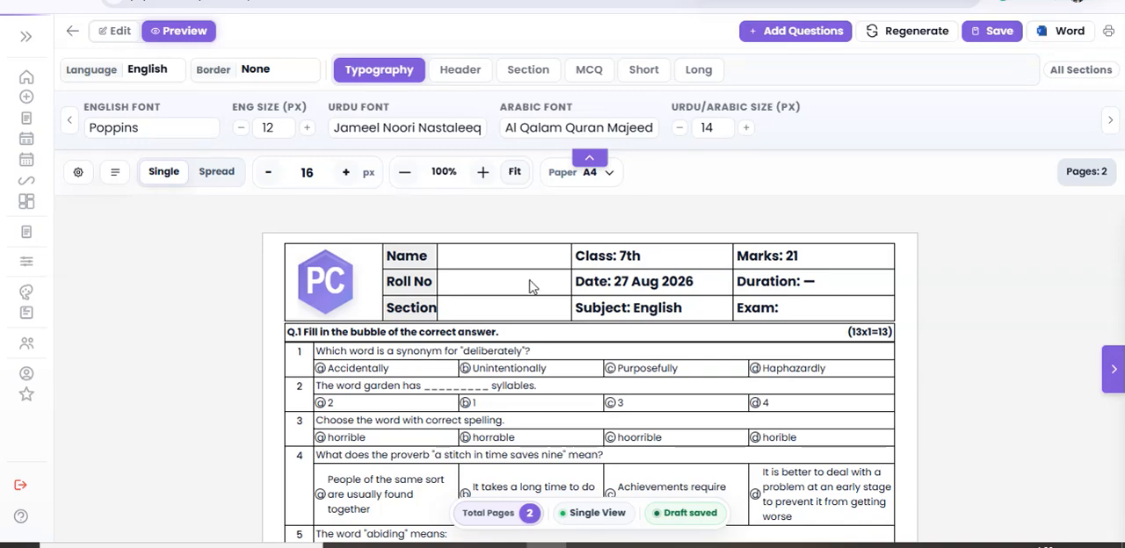
scroll(537, 286, "down", 10)
scroll(573, 299, "down", 3)
scroll(518, 264, "down", 1)
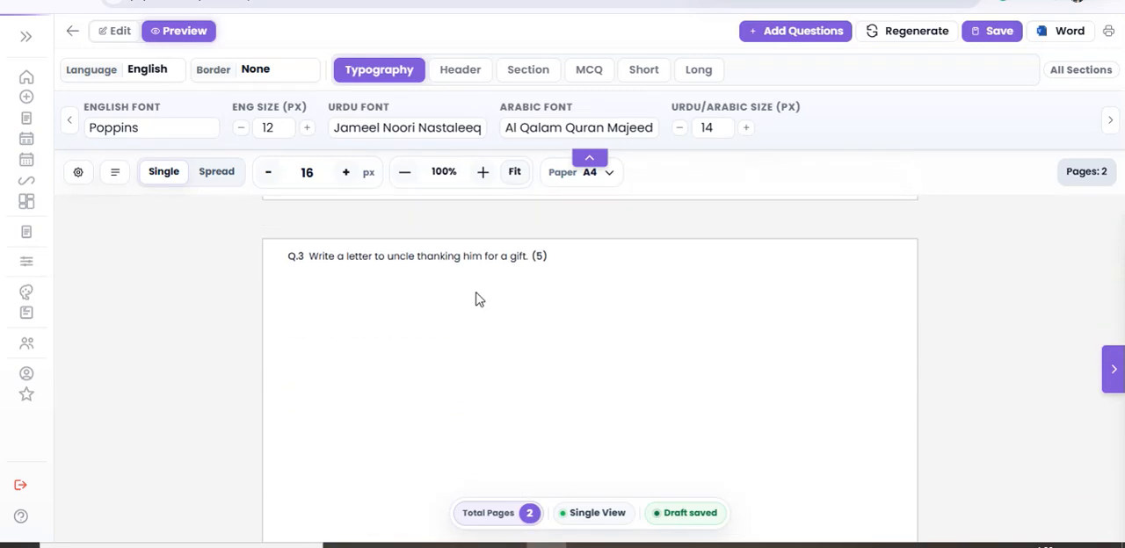
scroll(470, 253, "up", 15)
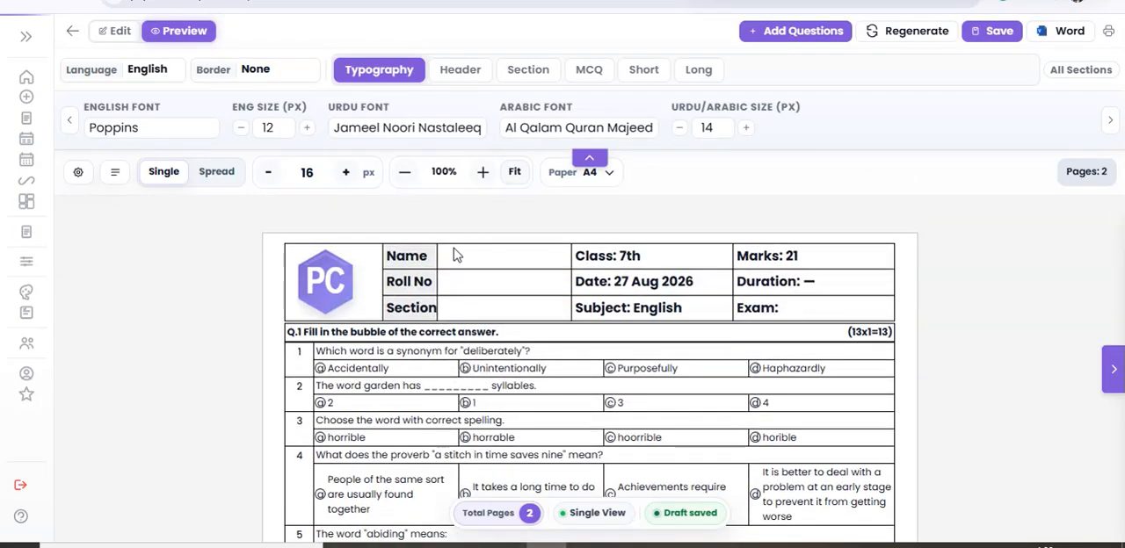
Set the preview's page spacing to 14 px, the Urdu/Arabic size to 13 px and the English size to 11 px.
left_click(270, 176)
scroll(562, 326, "down", 15)
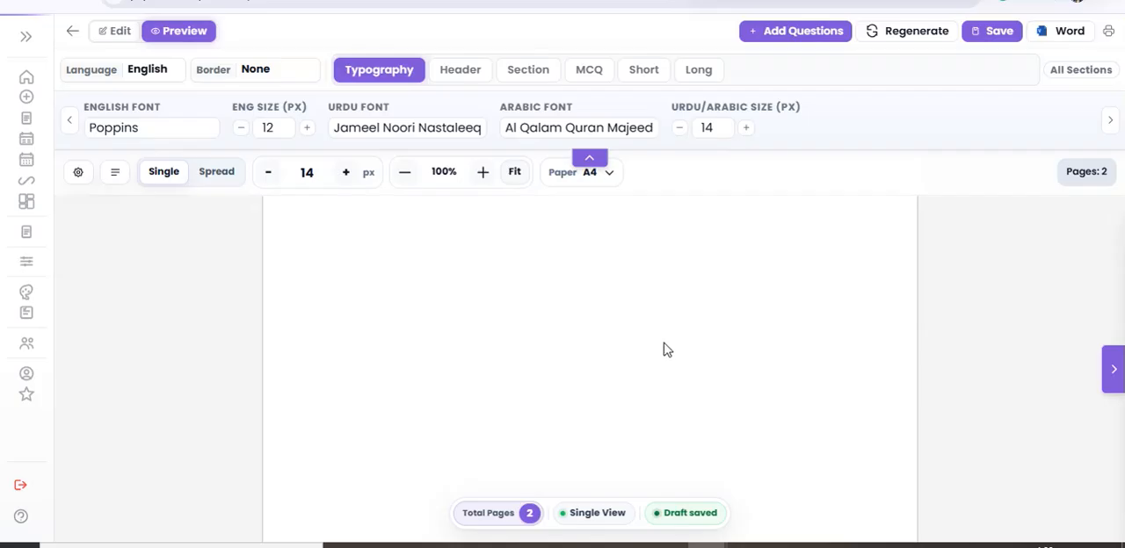
scroll(672, 345, "up", 5)
scroll(541, 409, "down", 2)
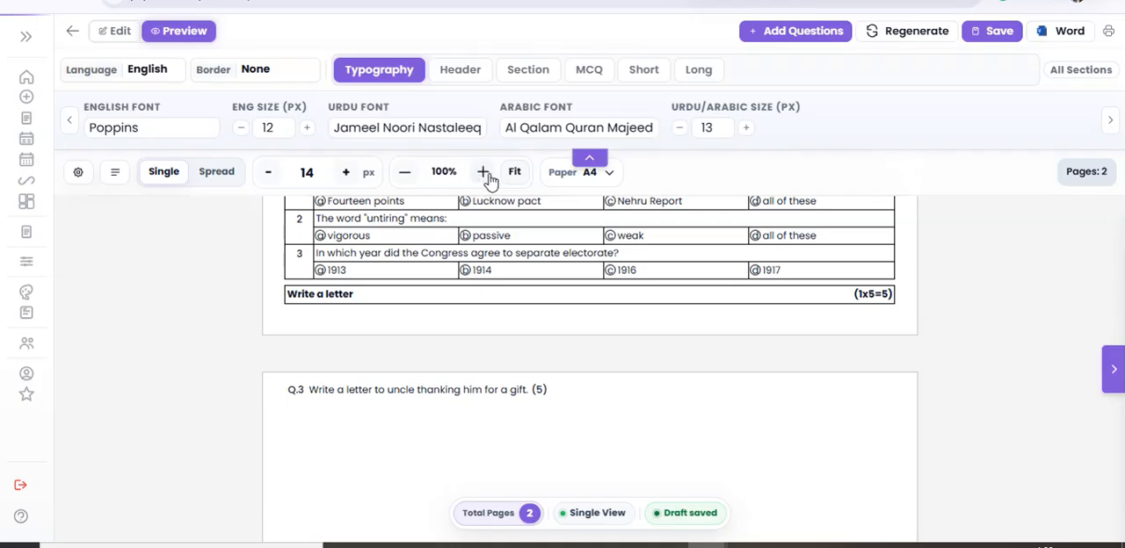
left_click(240, 128)
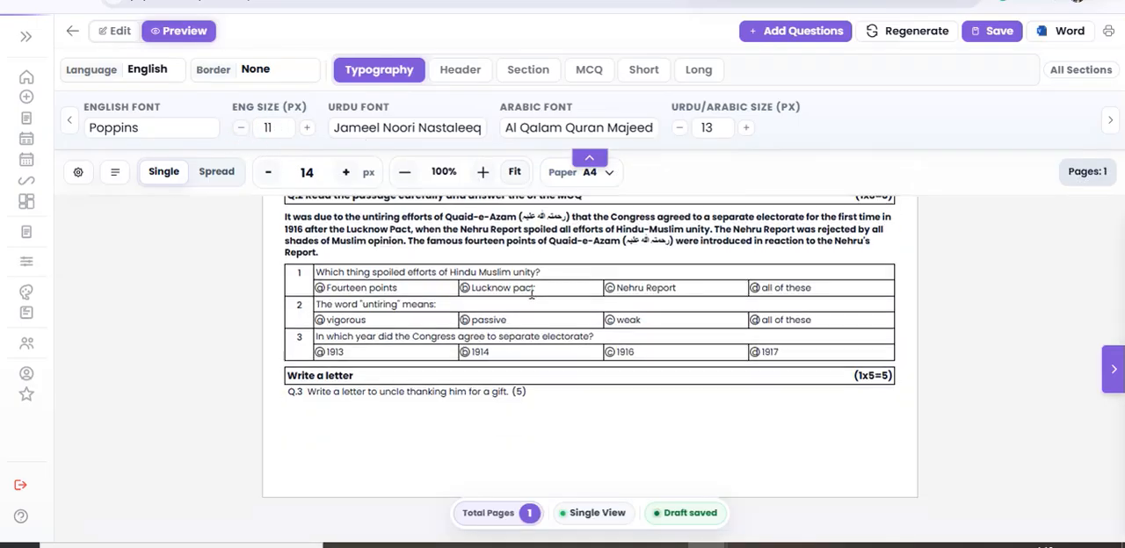
scroll(475, 400, "up", 10)
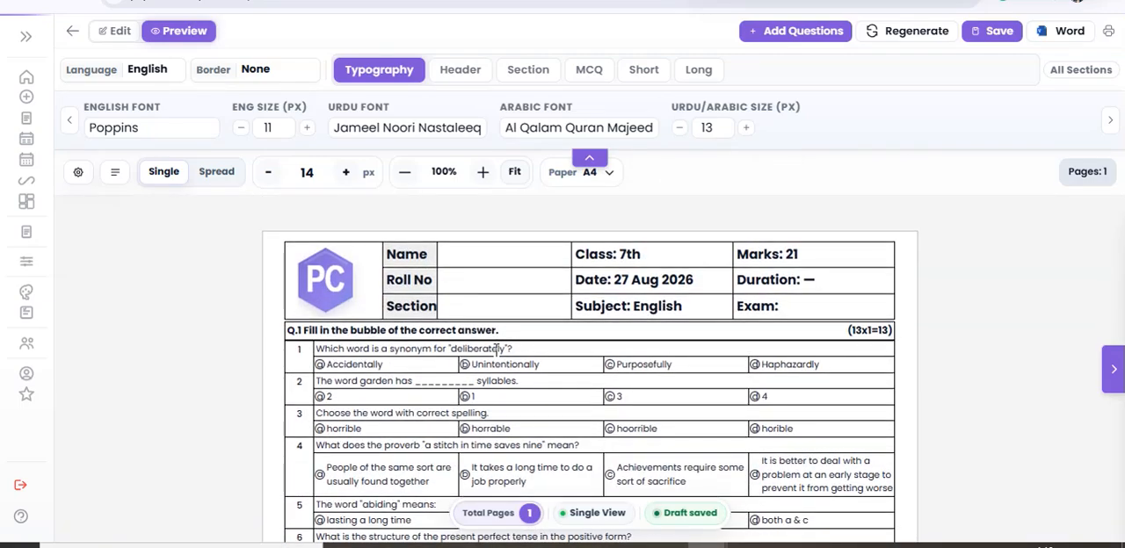
scroll(510, 389, "down", 10)
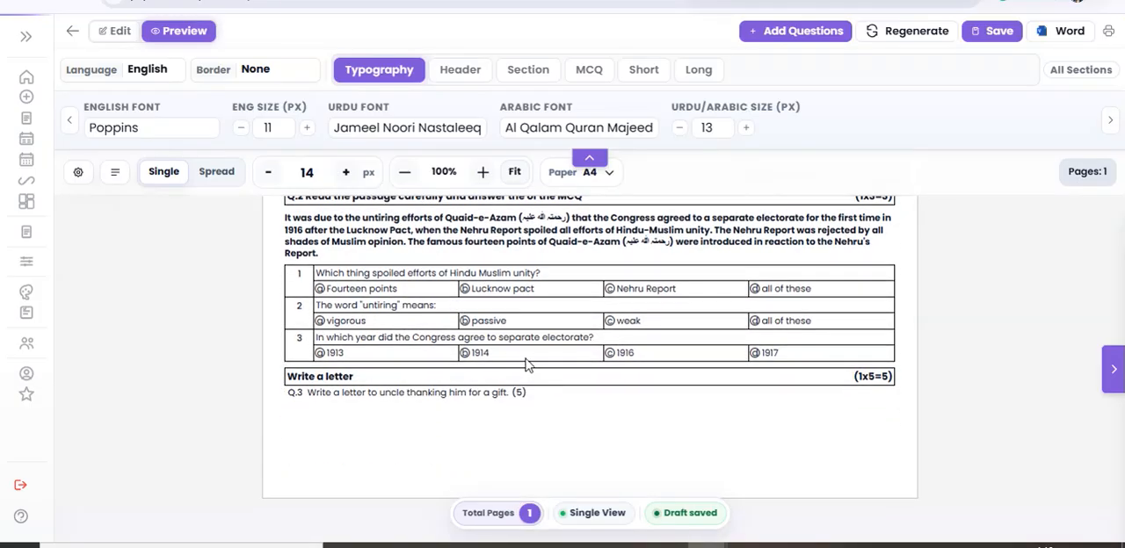
scroll(526, 363, "up", 2)
scroll(526, 363, "up", 3)
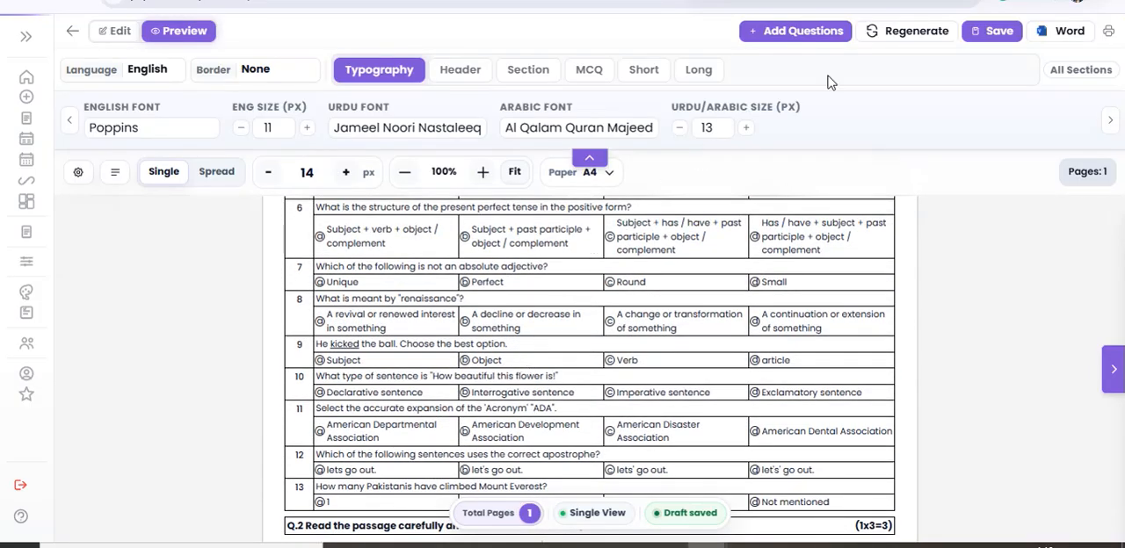
Save the paper under the name "SAMPLE A", leaving the section name empty.
left_click(984, 33)
left_click(470, 174)
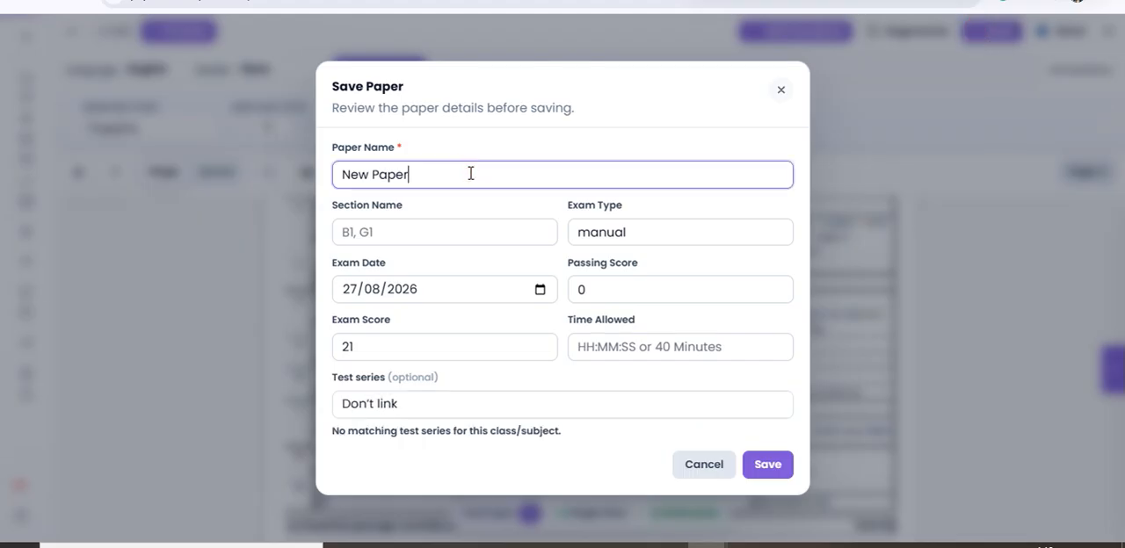
key("BackSpace")
key("BackSpace")
key("BackSpace")
key("BackSpace")
key("BackSpace")
key("BackSpace")
key("BackSpace")
key("BackSpace")
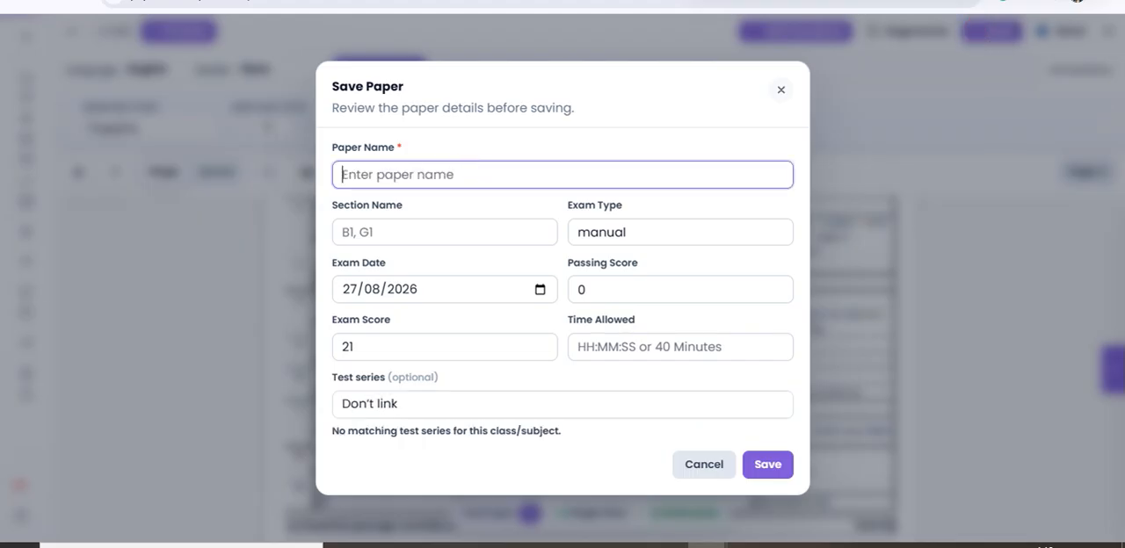
type("SAMPLE A")
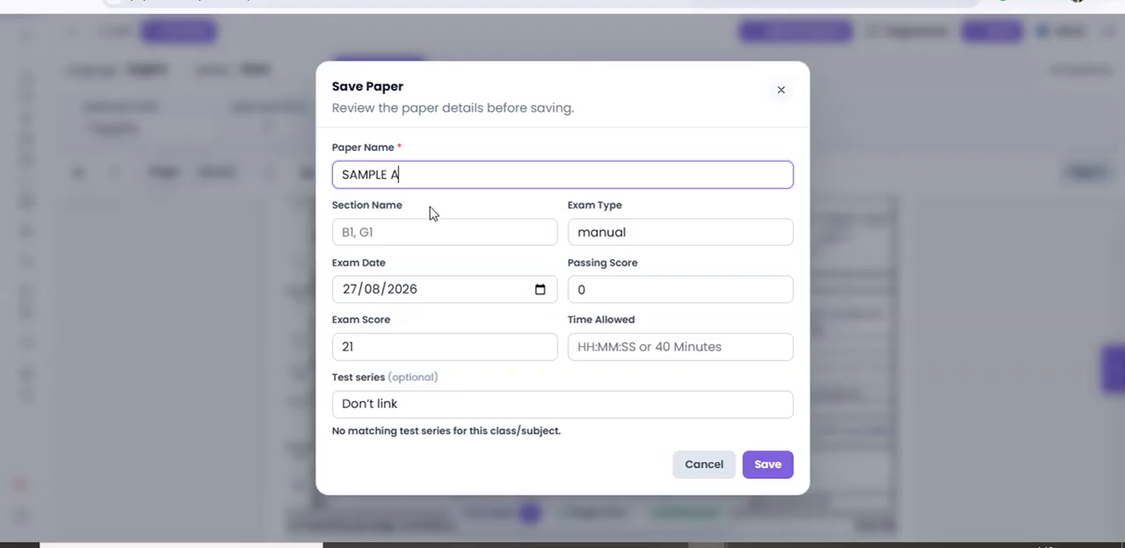
left_click(427, 235)
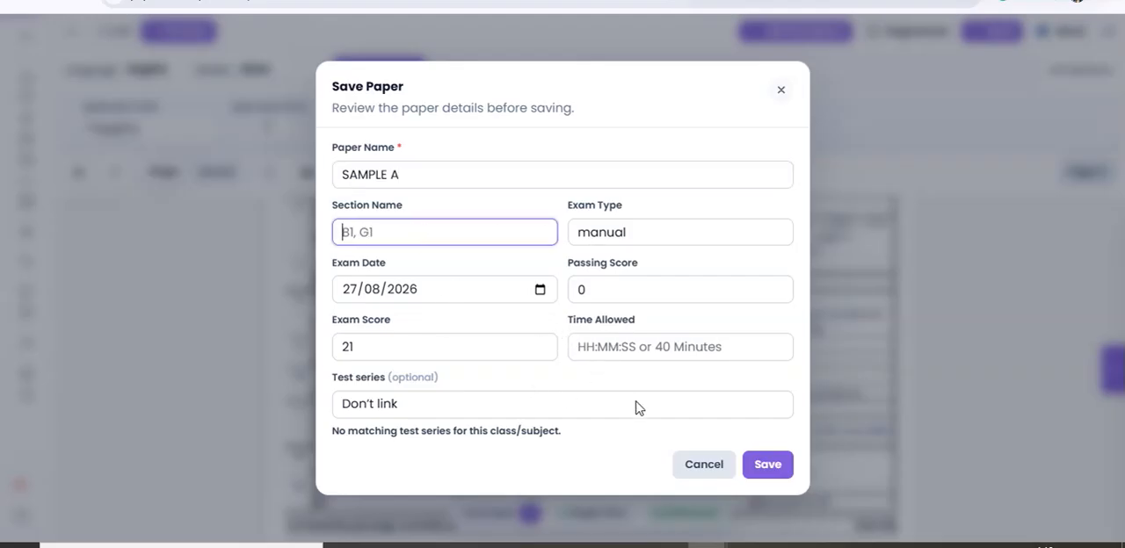
left_click(767, 467)
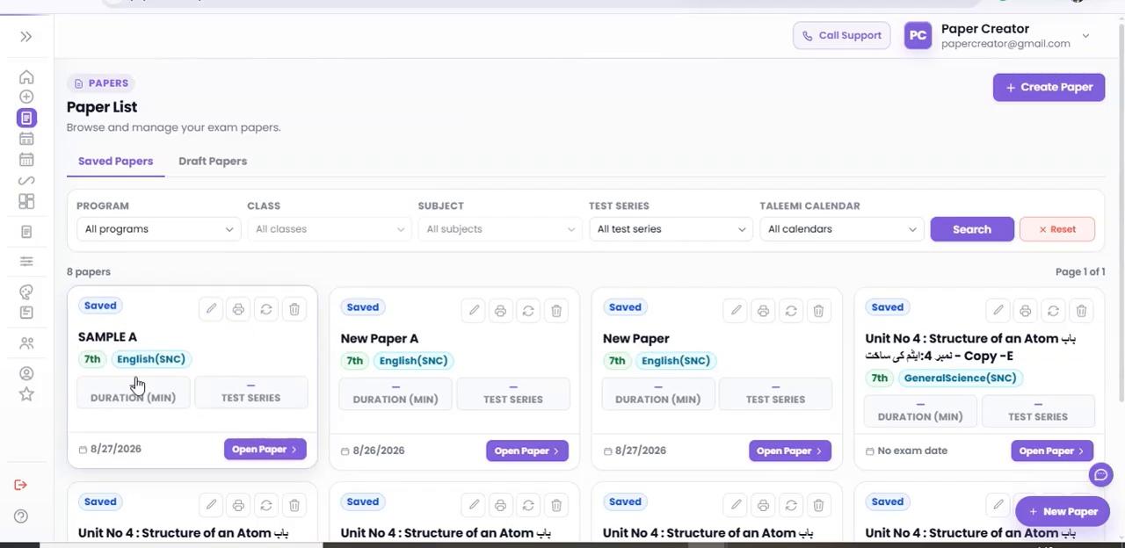
Create a regenerated copy of the SAMPLE A paper named "SAMPLE B", avoiding previously used questions, and review its sections.
left_click(267, 312)
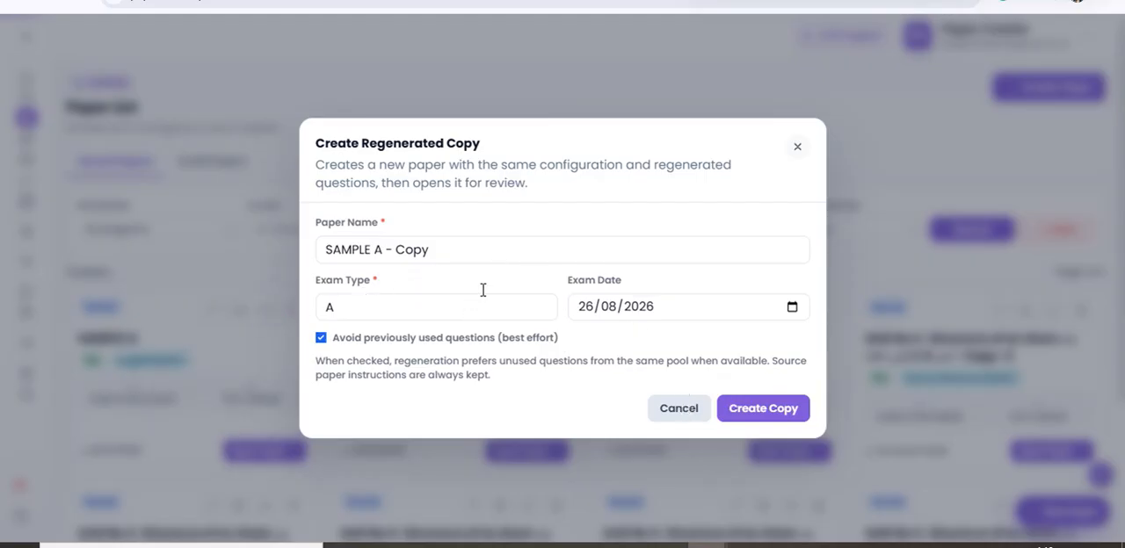
left_click(467, 251)
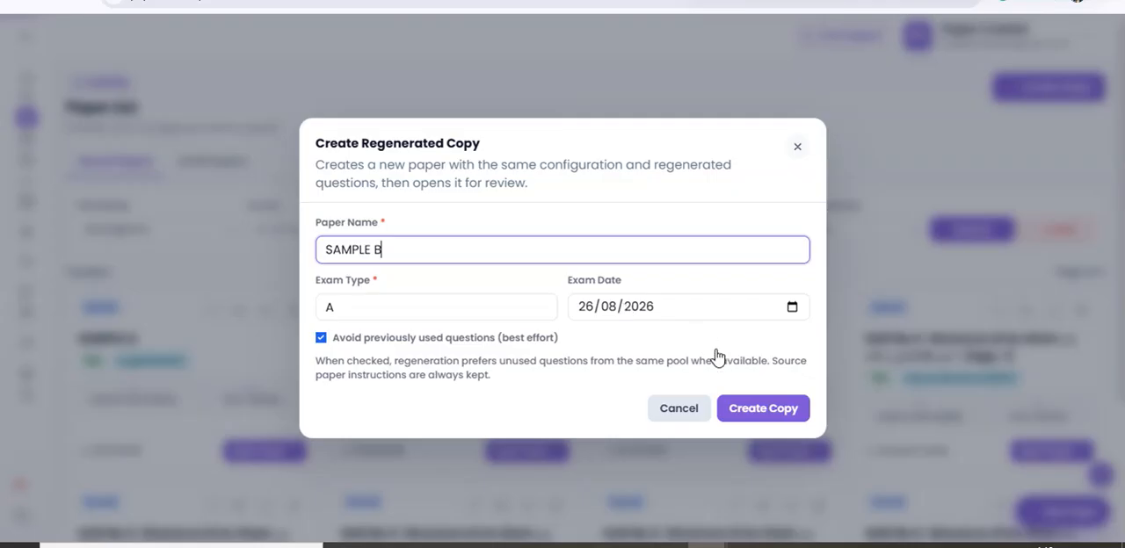
left_click(770, 413)
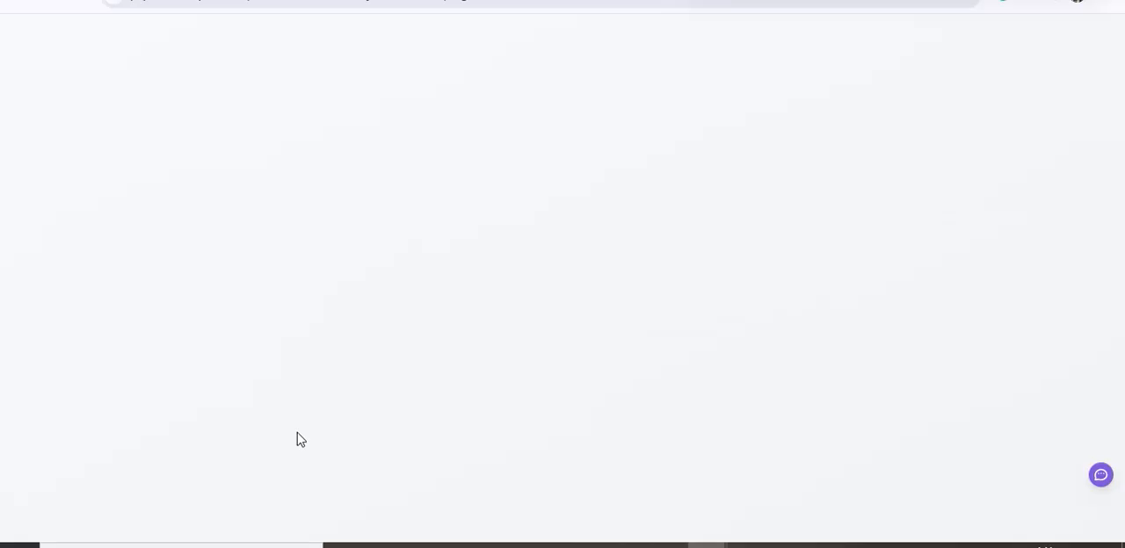
scroll(627, 360, "down", 5)
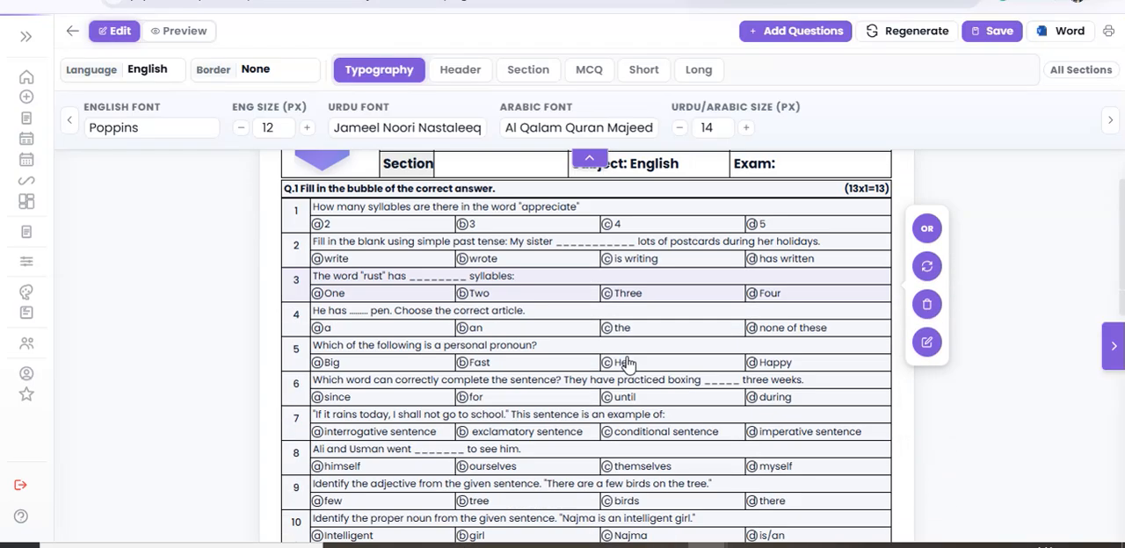
scroll(627, 360, "down", 10)
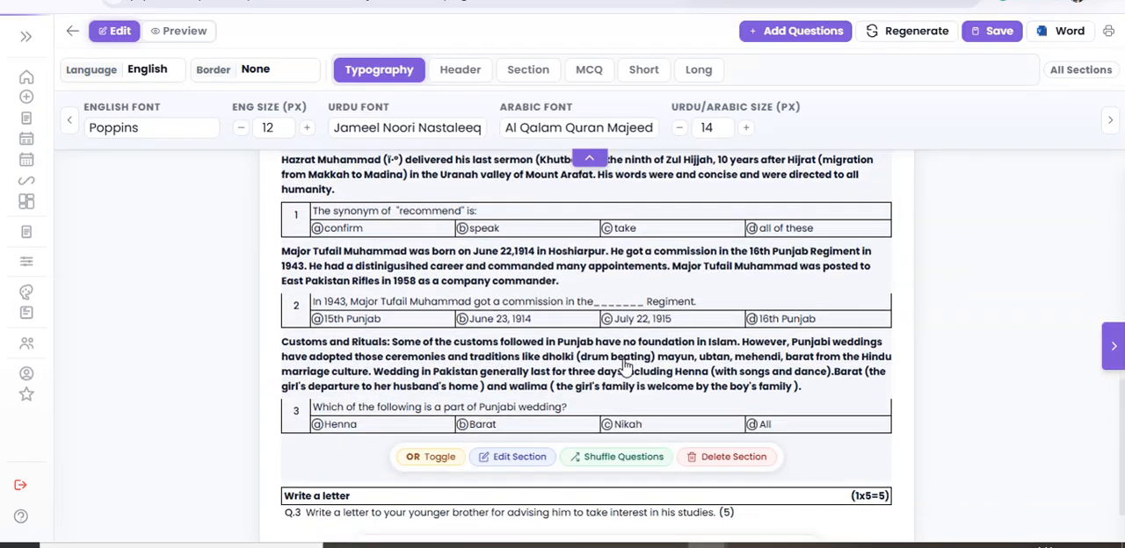
scroll(623, 367, "down", 1)
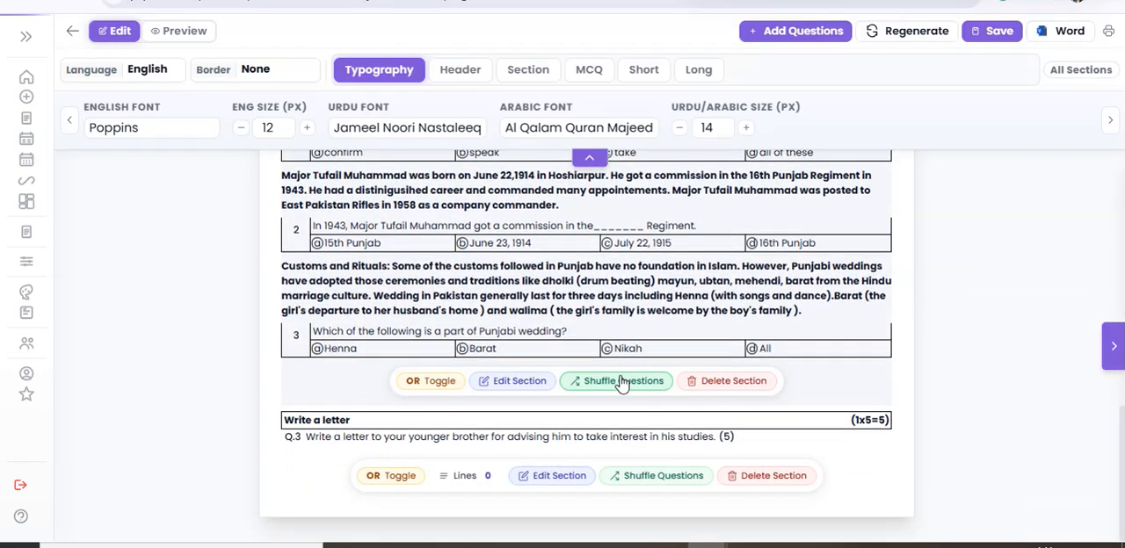
scroll(616, 381, "up", 4)
scroll(616, 379, "up", 6)
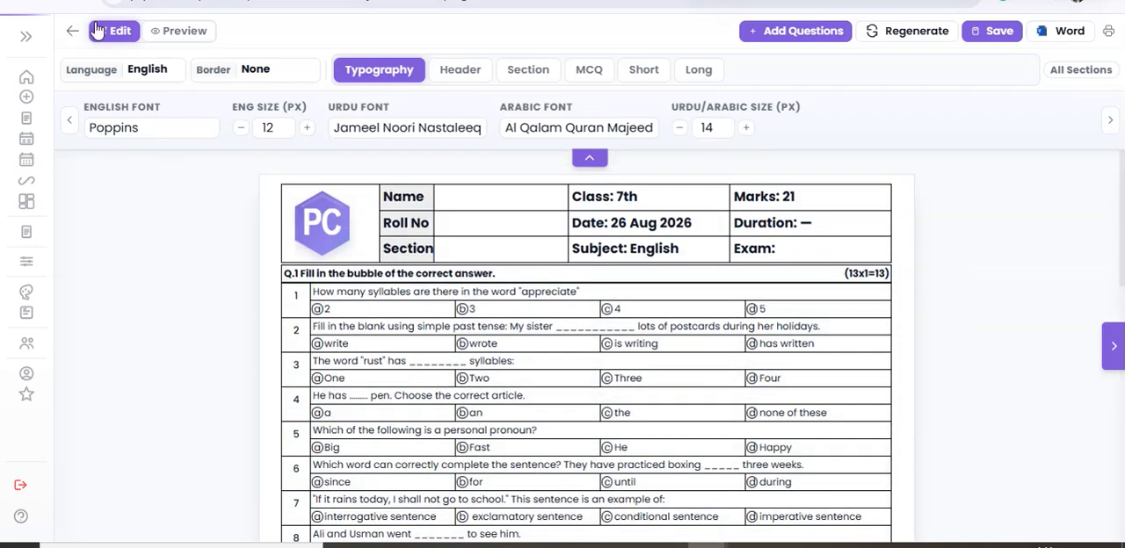
Leave the regenerated paper for the dashboard and open the list of saved papers.
left_click(27, 76)
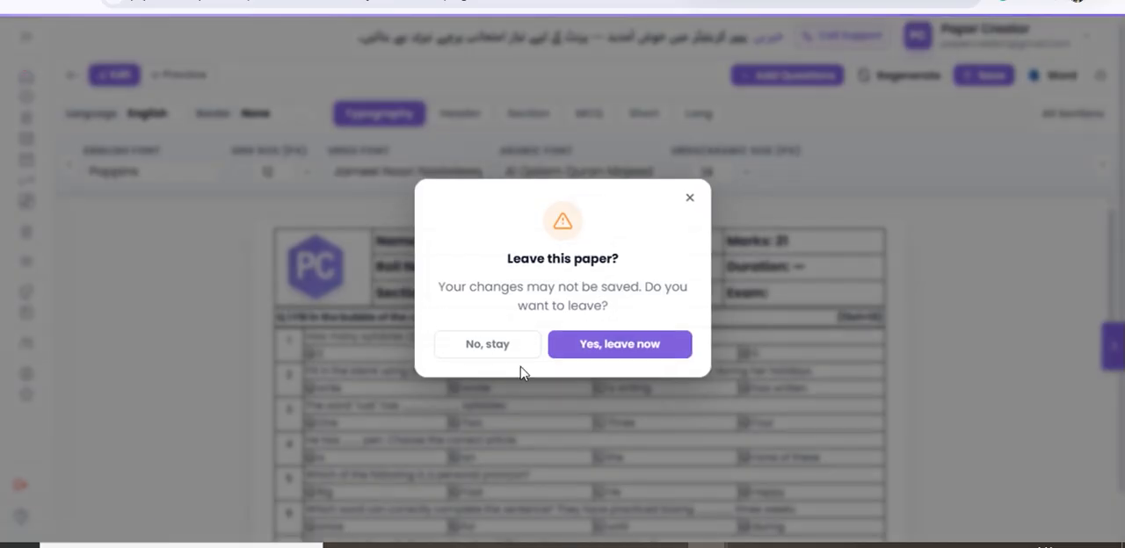
left_click(595, 344)
scroll(319, 382, "down", 3)
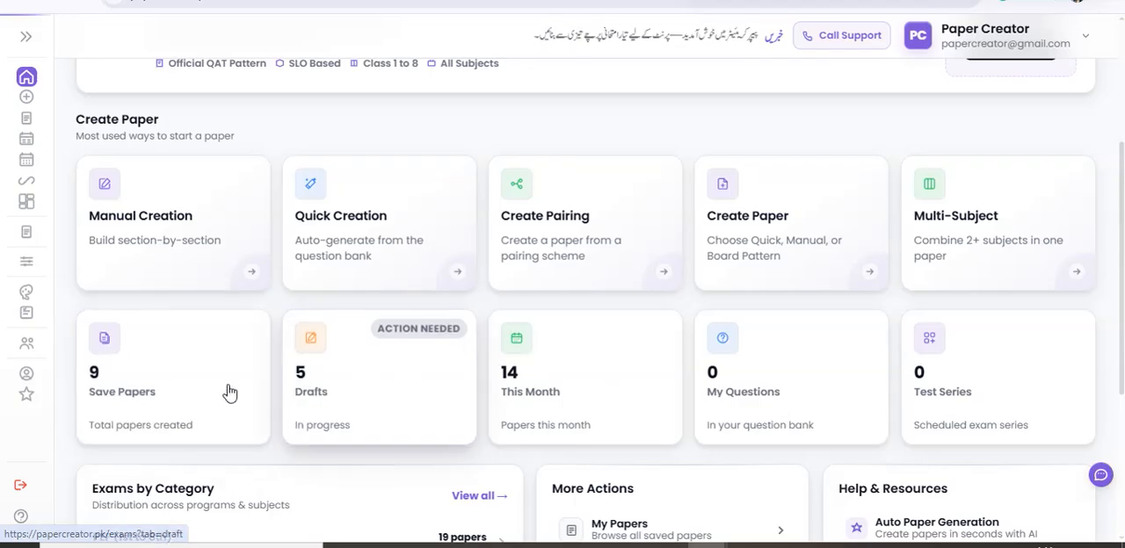
left_click(152, 390)
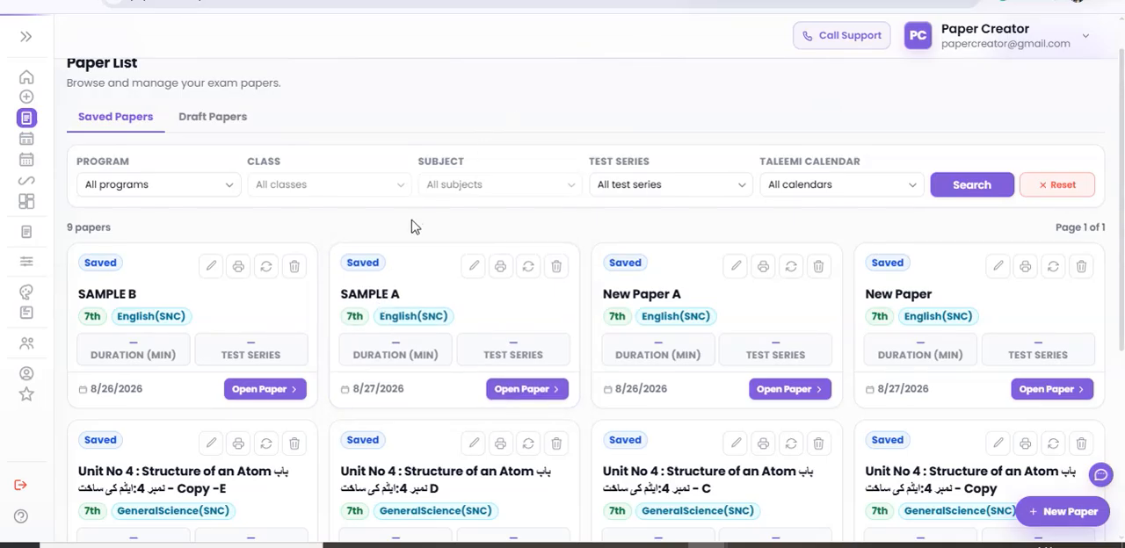
Create another regenerated copy of SAMPLE A that avoids previously used questions, and look through its sections.
left_click(528, 266)
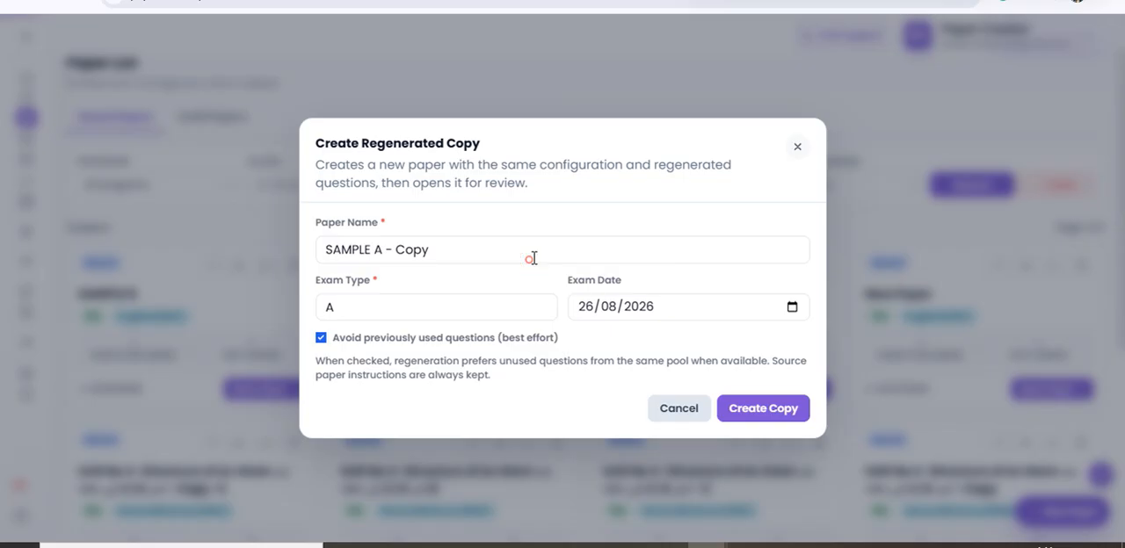
left_click(744, 411)
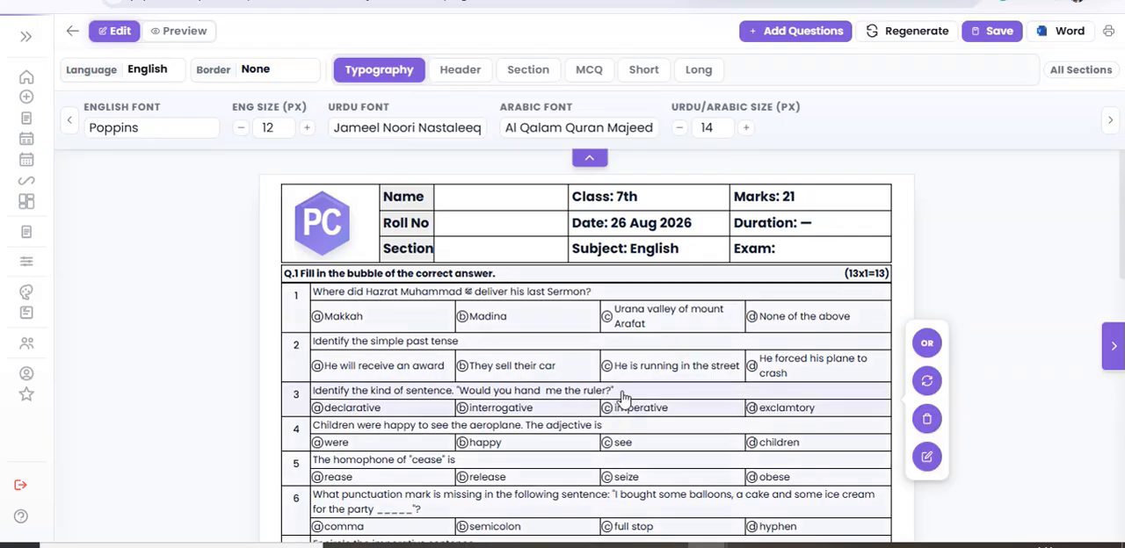
scroll(662, 477, "down", 10)
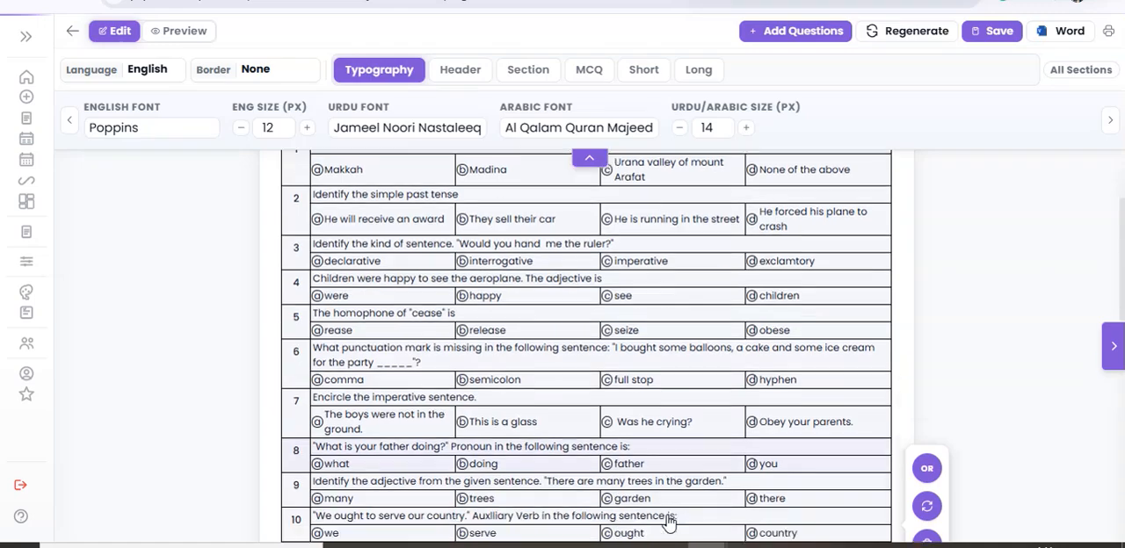
scroll(525, 466, "down", 4)
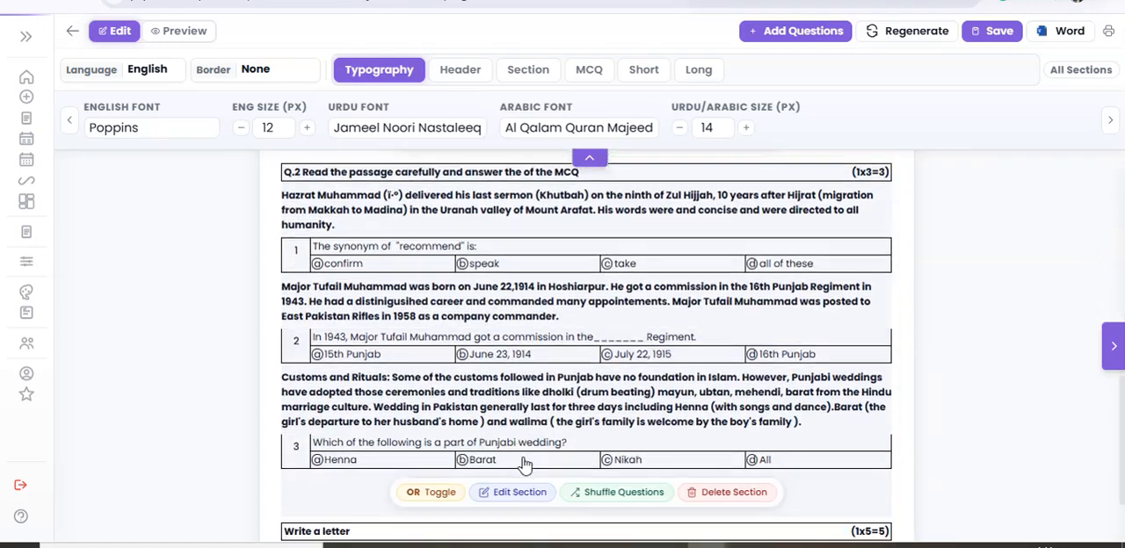
scroll(520, 458, "up", 15)
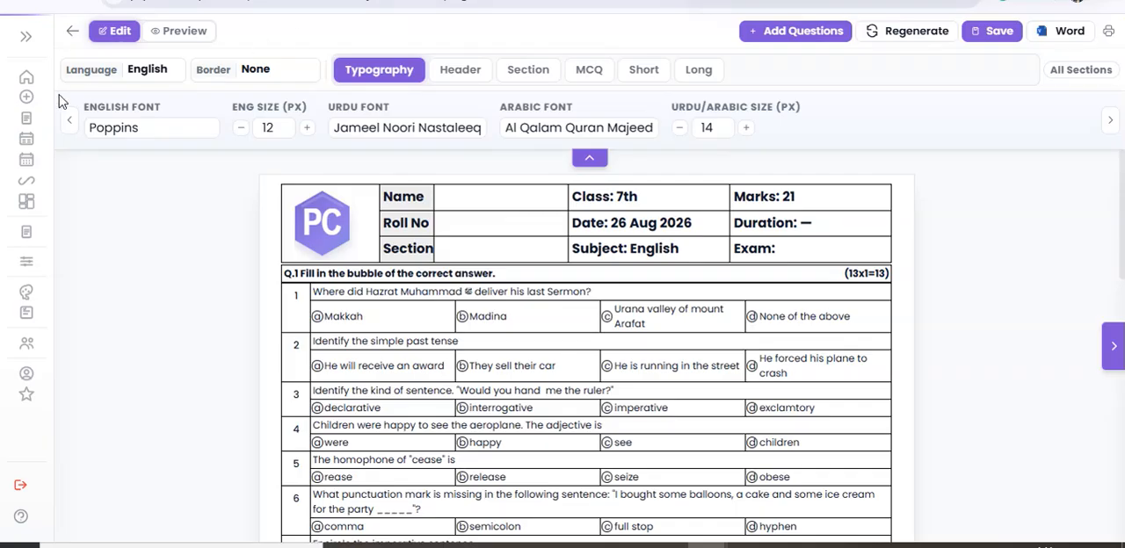
Leave the regenerated paper and start a new paper with Quick Creation.
left_click(26, 77)
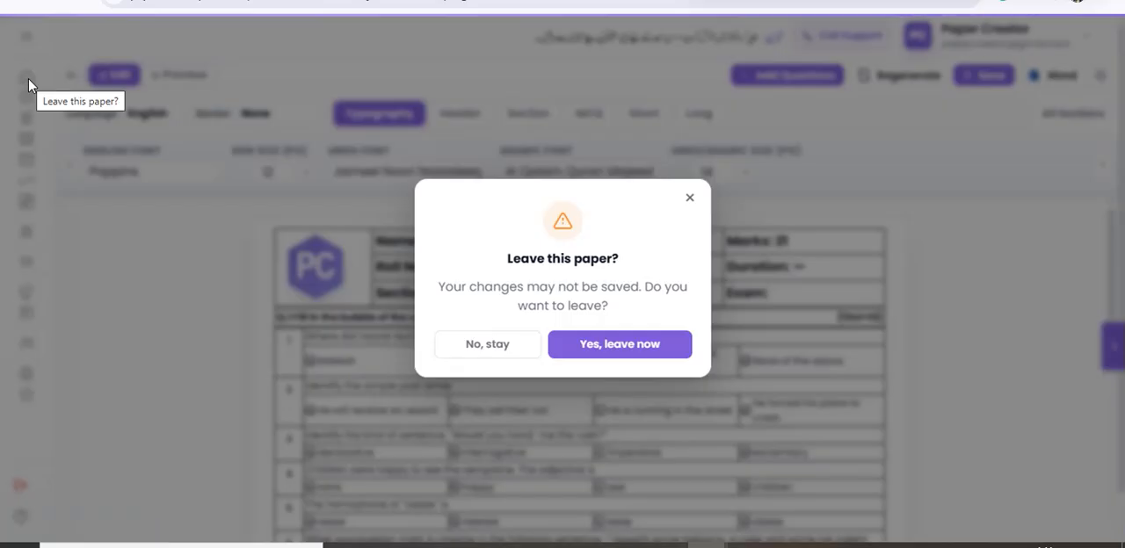
left_click(653, 342)
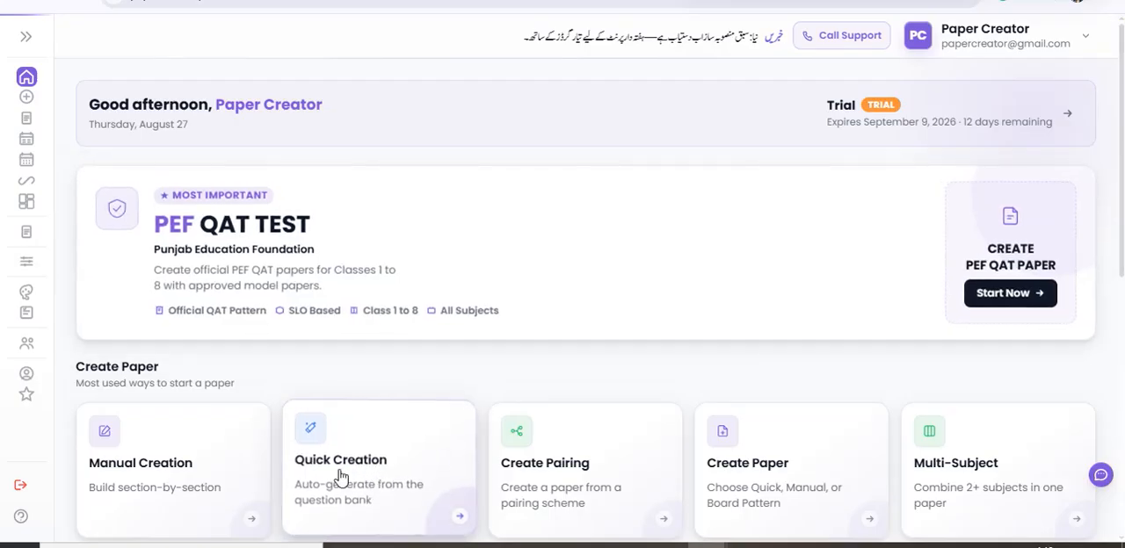
left_click(366, 450)
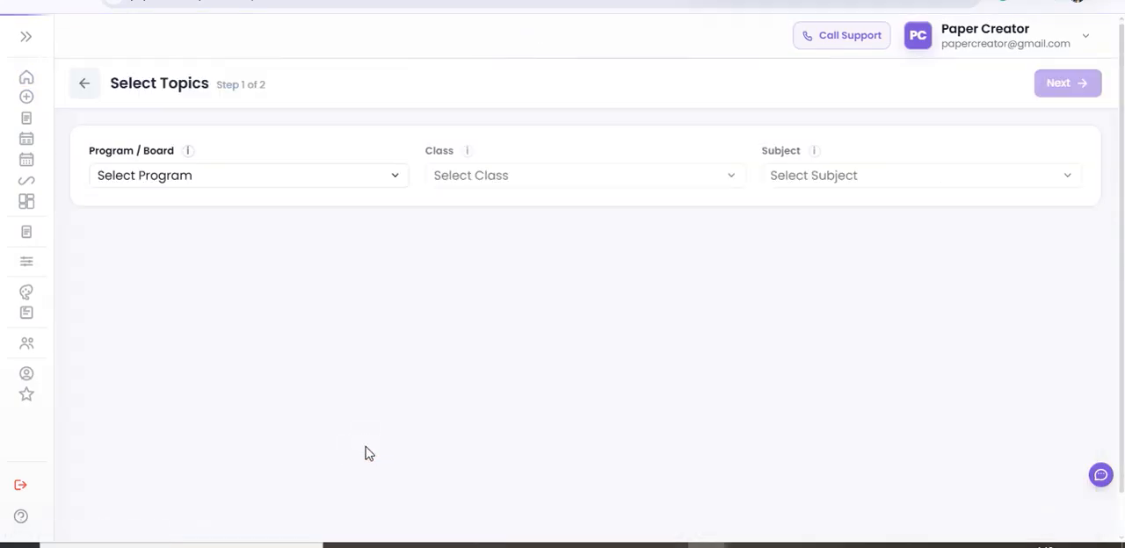
Choose the PCTB (9th to 12th) program, class 11th and subject Chemistry (SNC), and select all of its topics.
left_click(370, 177)
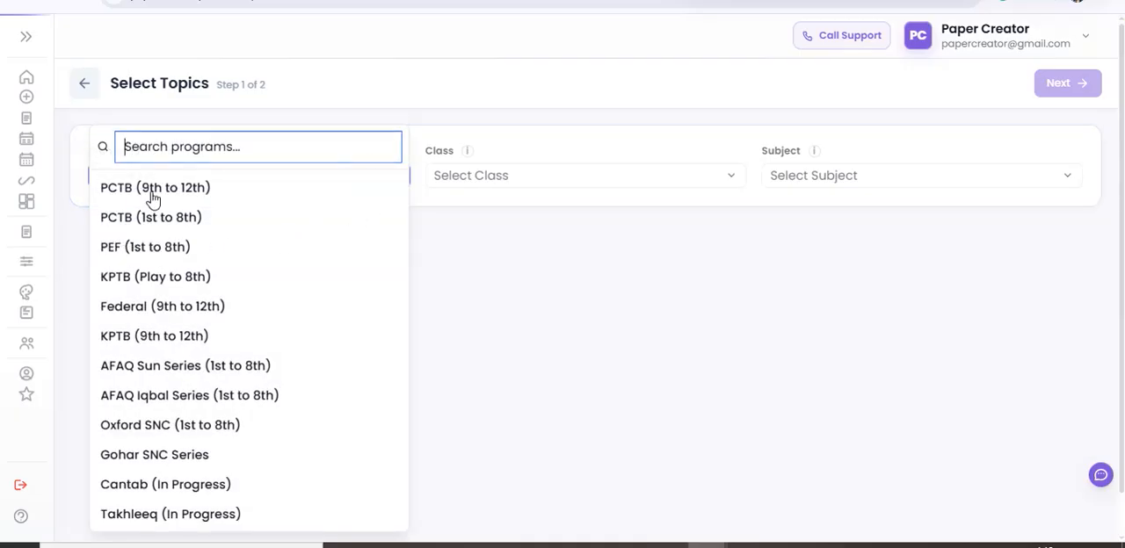
left_click(155, 189)
left_click(600, 176)
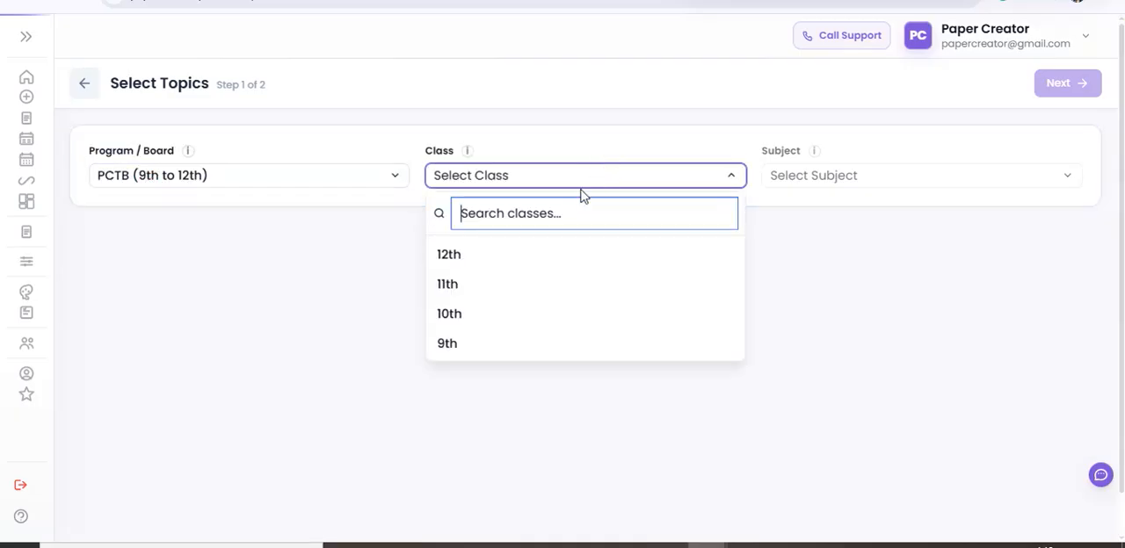
left_click(435, 284)
left_click(911, 181)
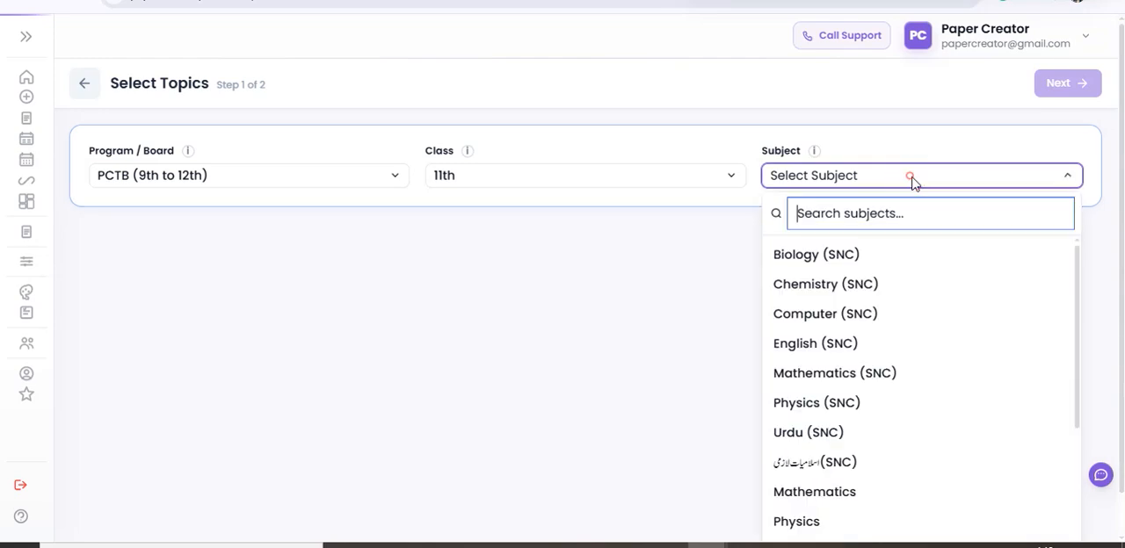
left_click(809, 283)
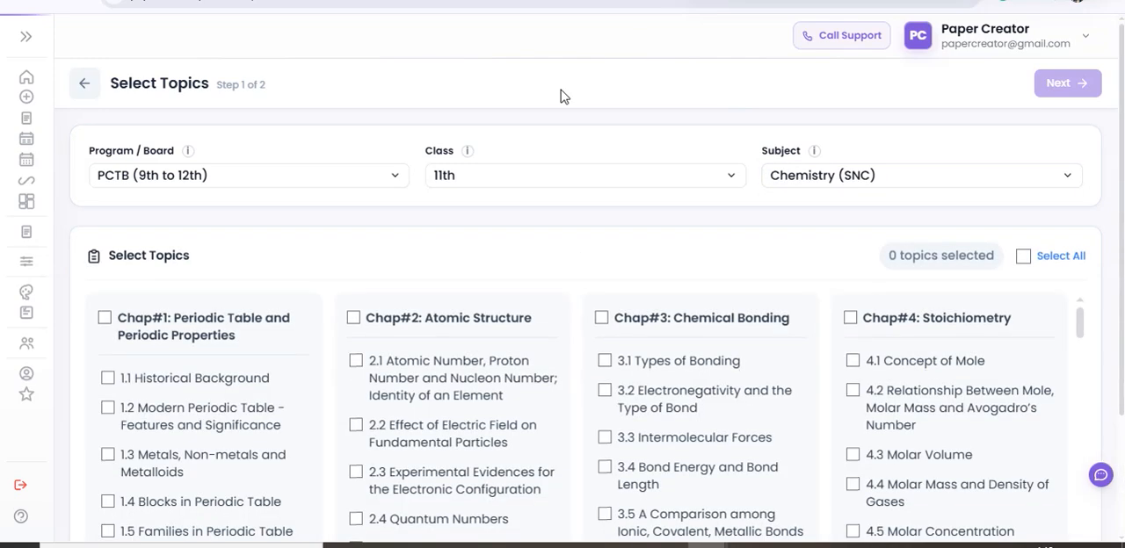
left_click(1024, 257)
Examine the selected topics of the Chemistry chapters and the paper templates offered for them.
scroll(866, 337, "down", 3)
scroll(847, 334, "up", 6)
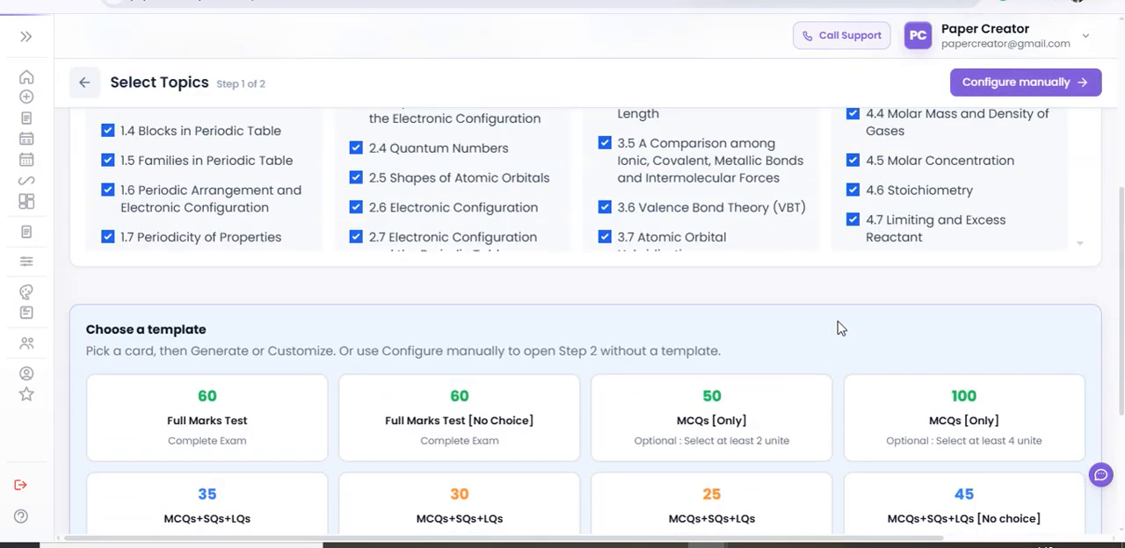
scroll(862, 327, "down", 10)
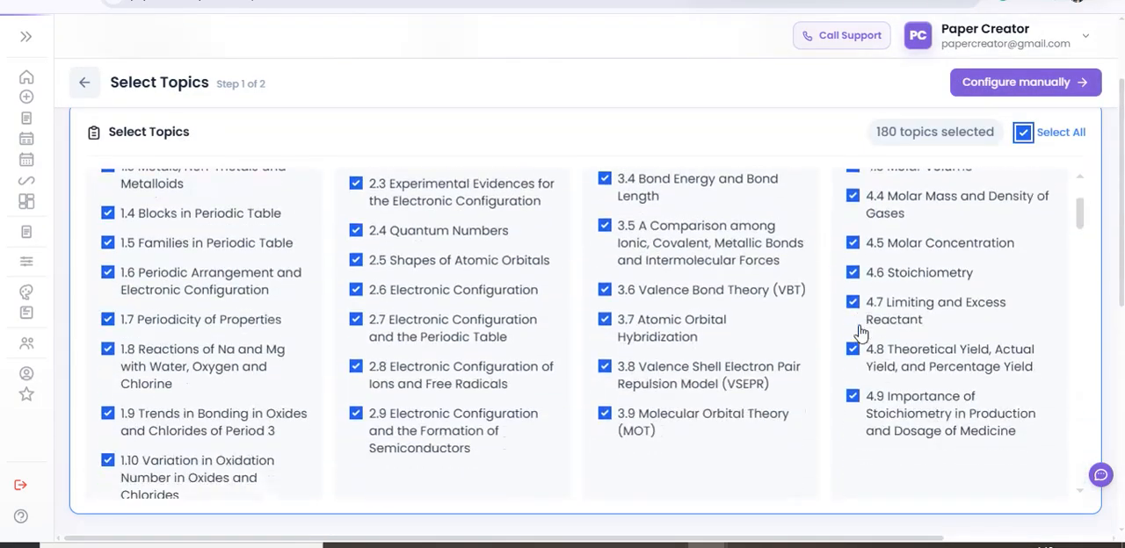
scroll(872, 323, "down", 15)
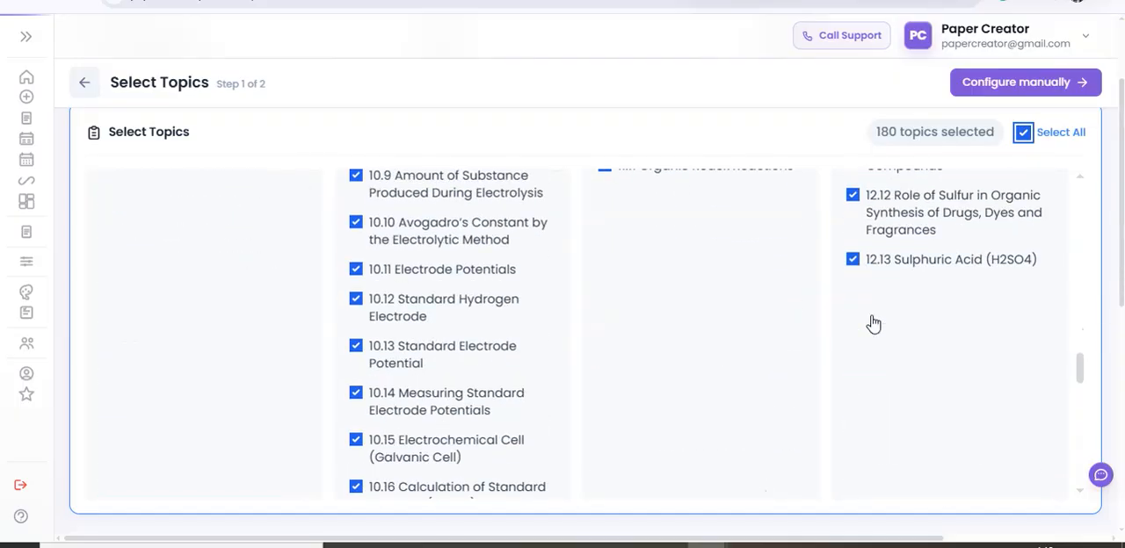
scroll(873, 323, "down", 2)
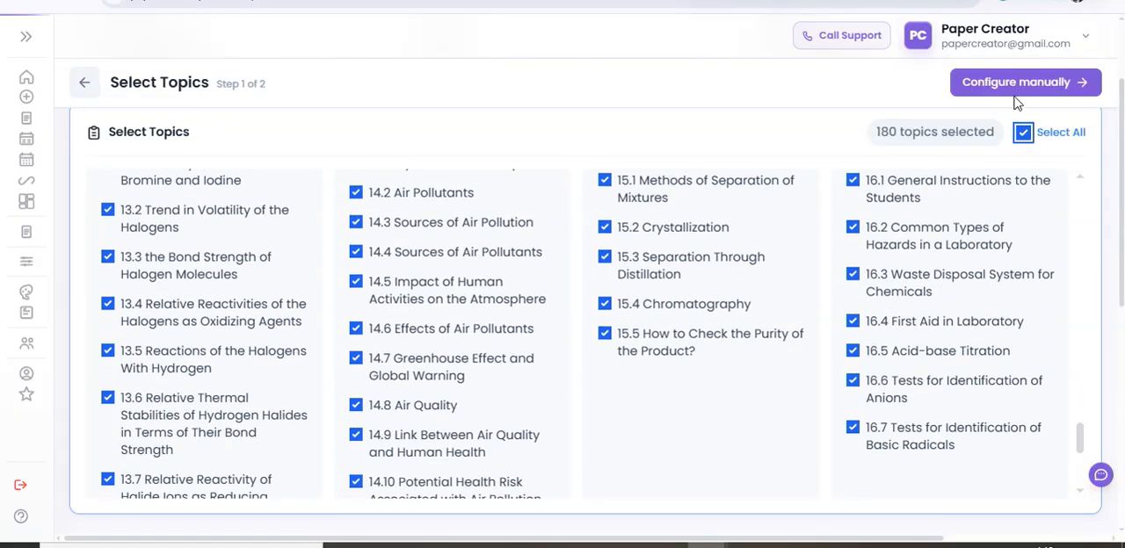
scroll(1004, 188, "up", 20)
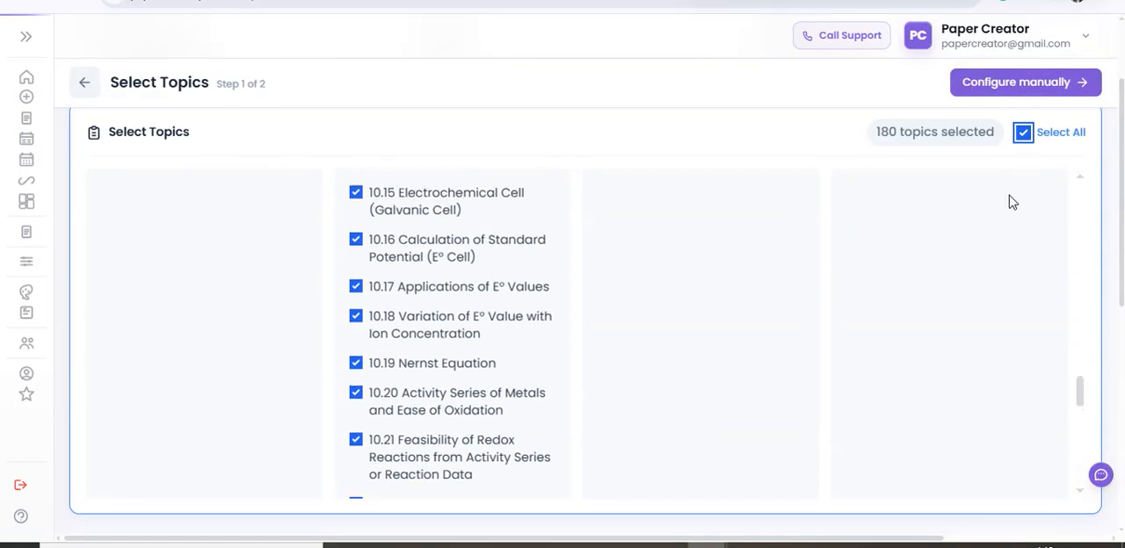
scroll(993, 193, "up", 8)
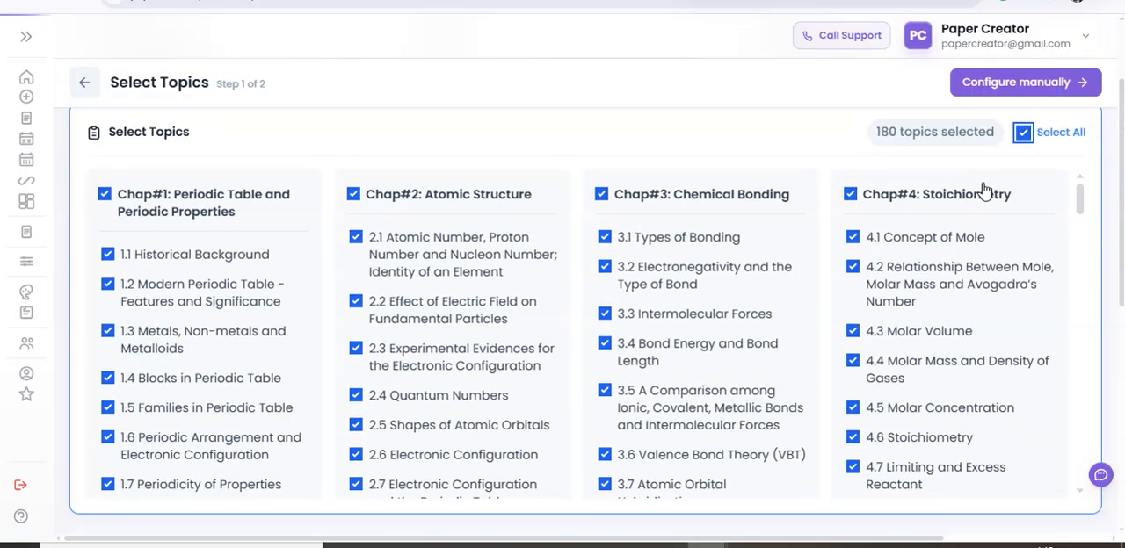
scroll(952, 289, "down", 20)
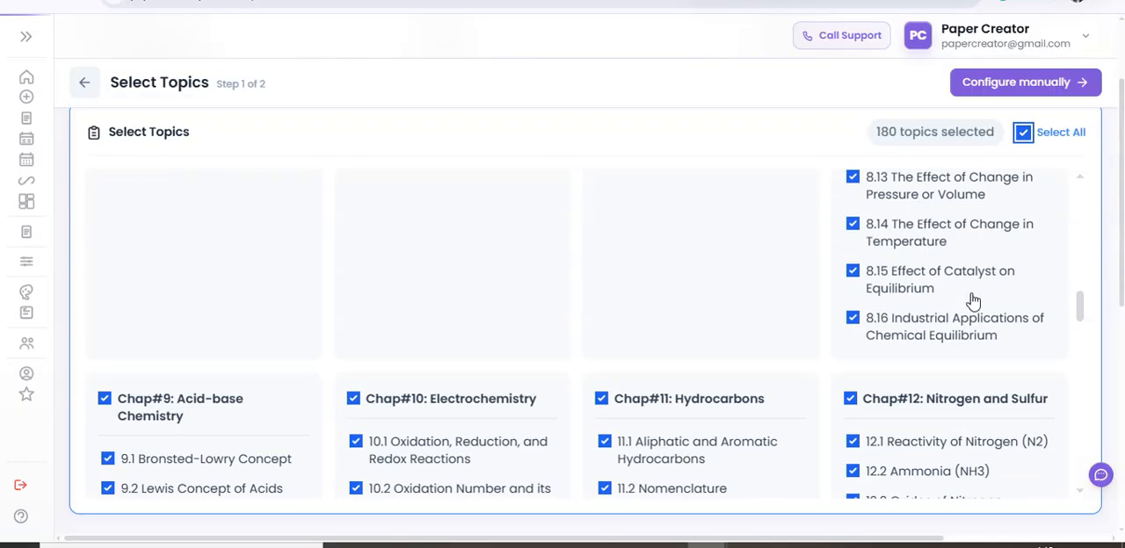
scroll(779, 397, "down", 10)
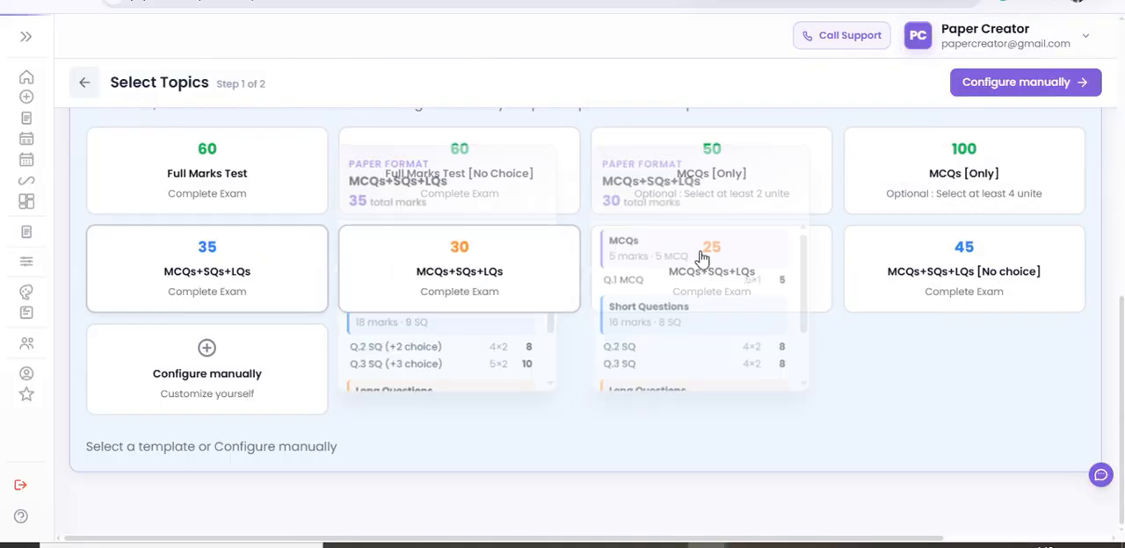
Configure the paper manually, setting the MCQs to 17 required questions with 1 mark each.
left_click(1051, 88)
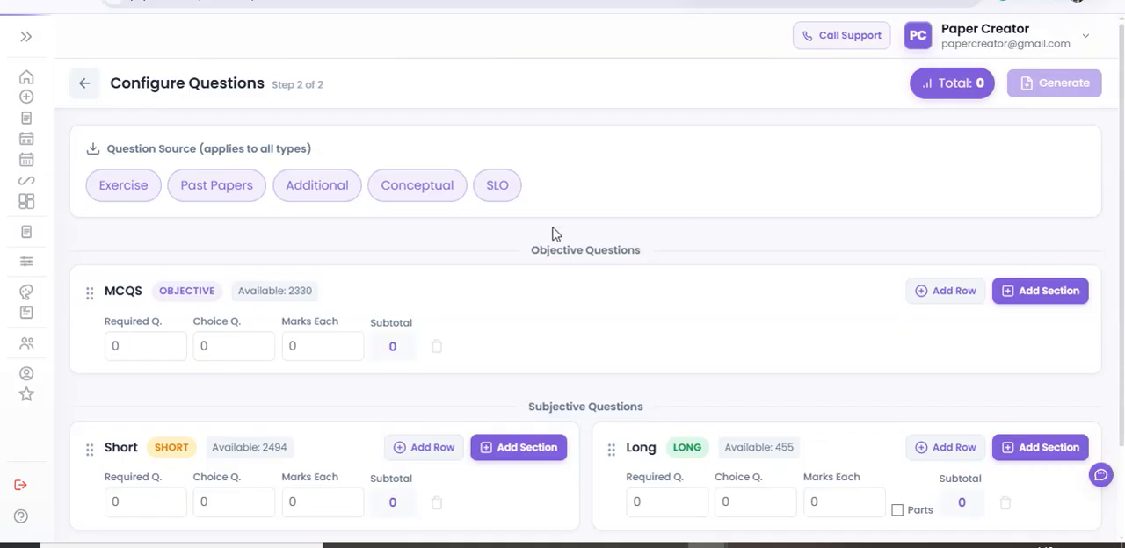
left_click(145, 345)
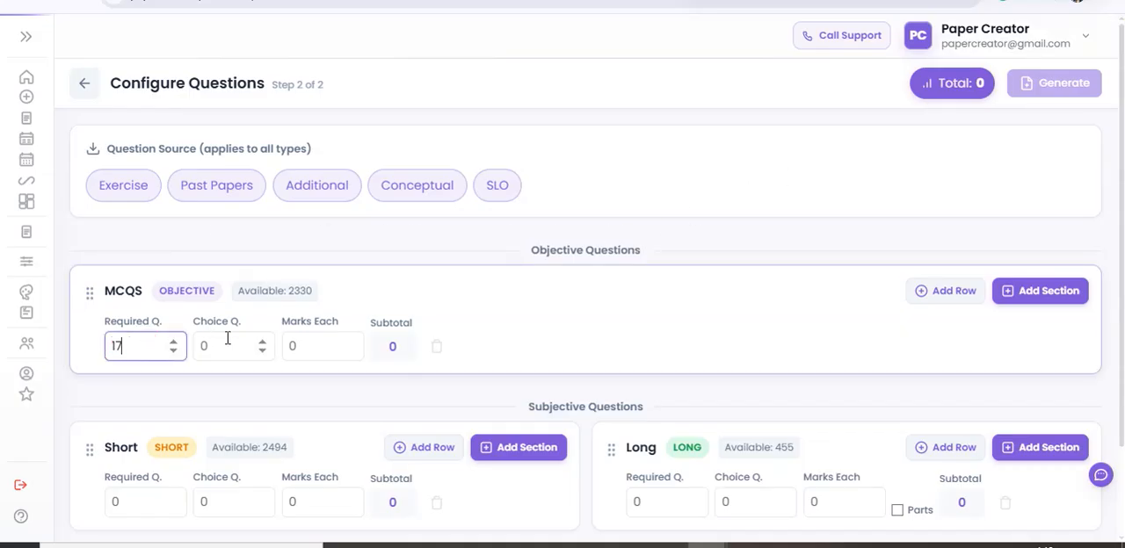
left_click(299, 347)
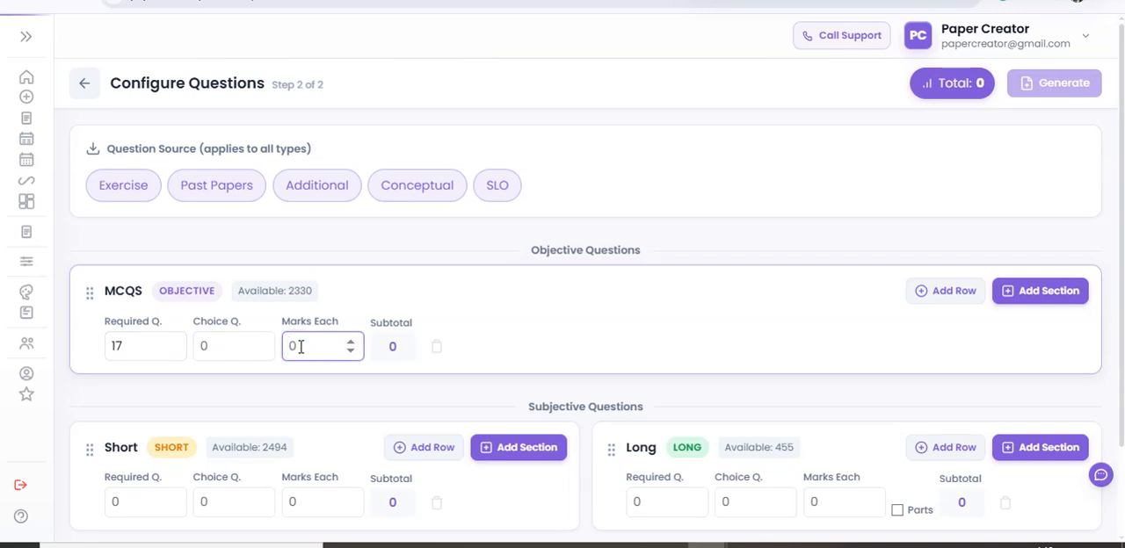
type("1")
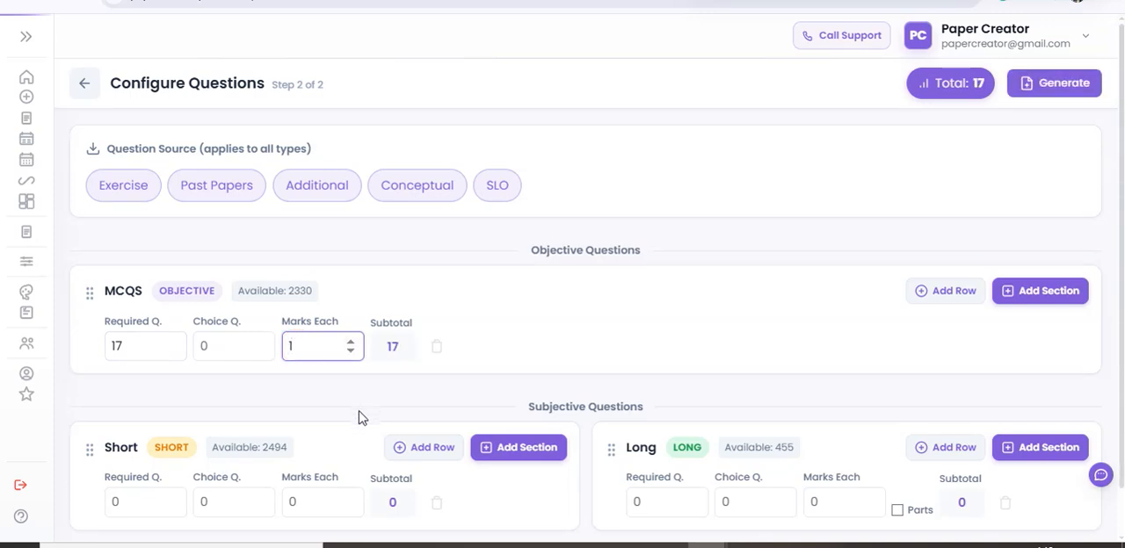
scroll(351, 422, "down", 1)
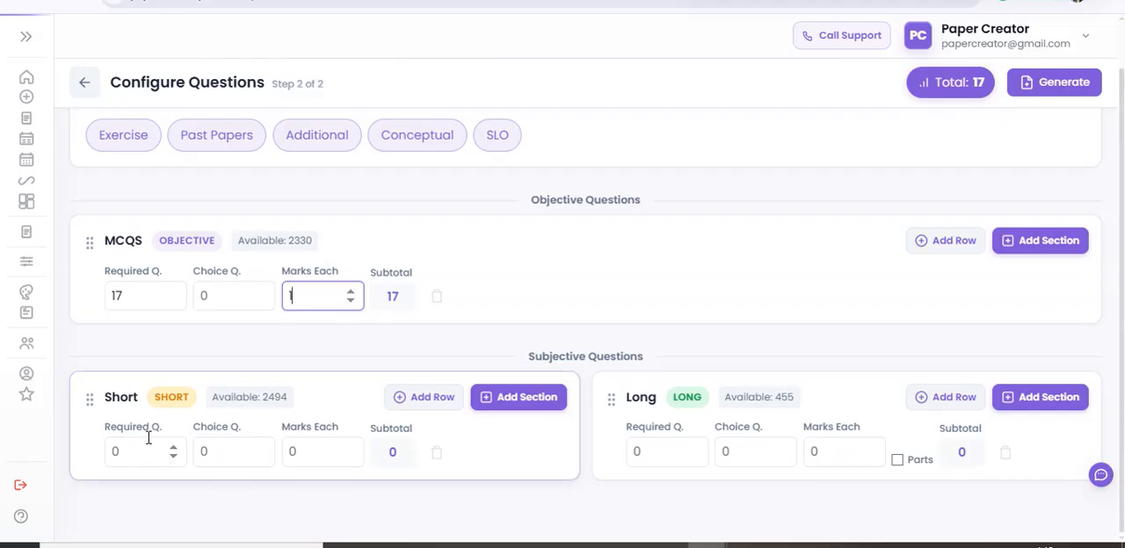
Add sections to the Short questions so they are divided into three sections.
left_click(527, 398)
left_click(526, 400)
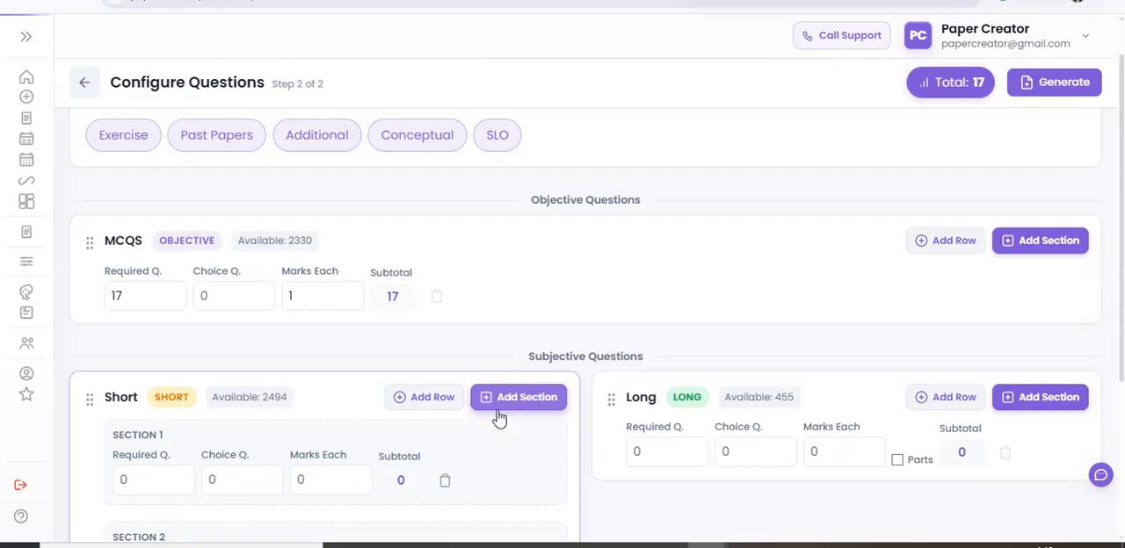
scroll(478, 433, "down", 3)
scroll(418, 415, "up", 3)
Set Section 1 of the Short questions to 8 required questions, 4 choice questions and 2 marks each.
left_click(138, 400)
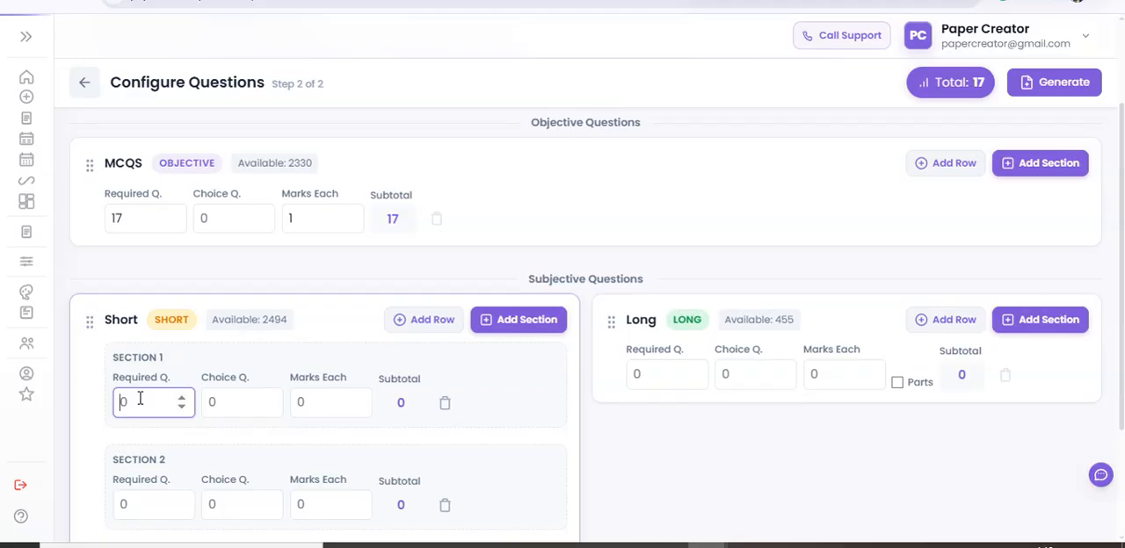
type("8")
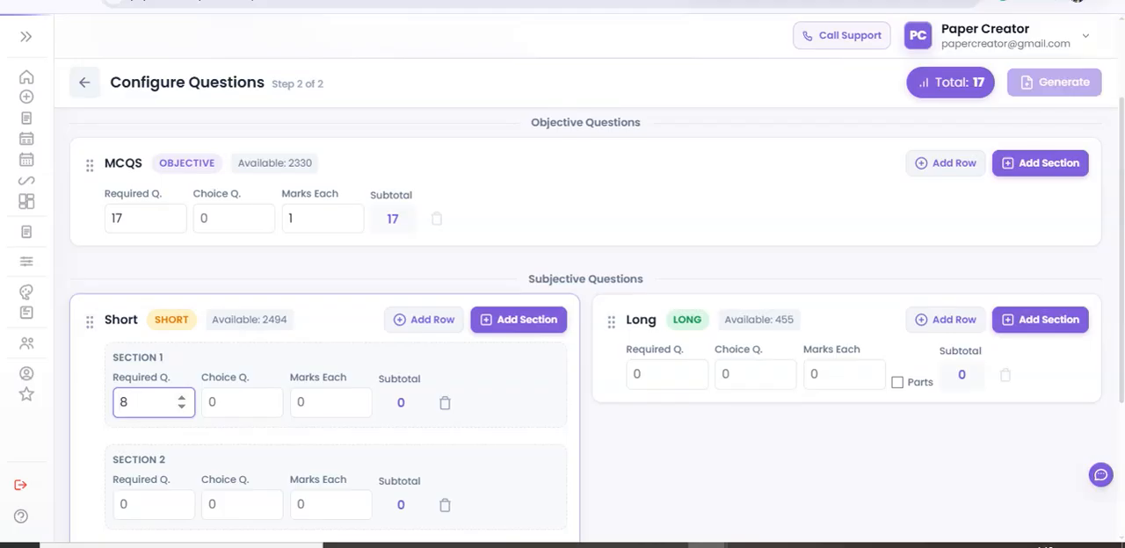
left_click(246, 407)
type("4")
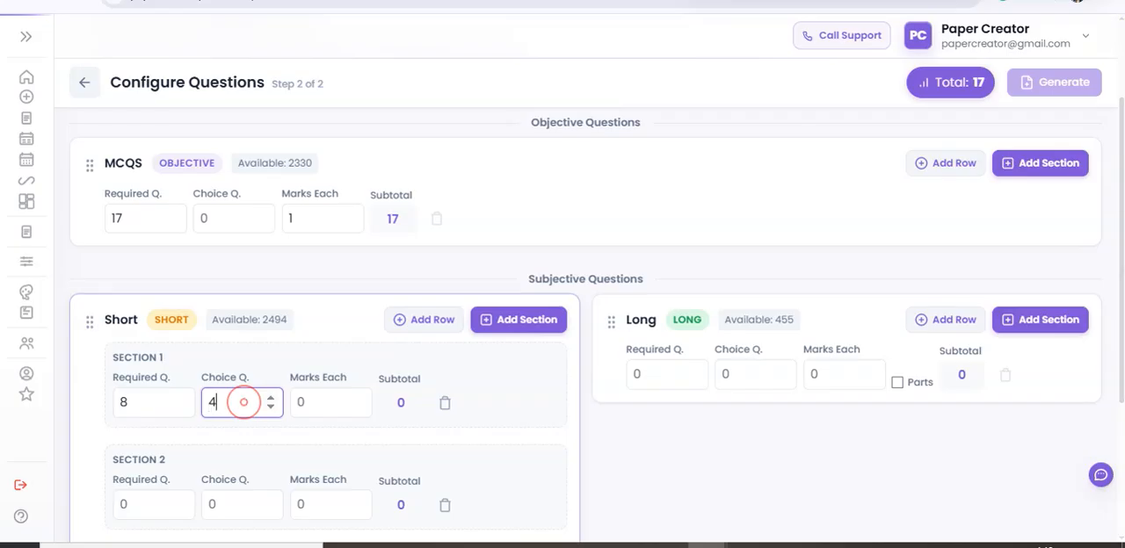
left_click(345, 404)
type("2")
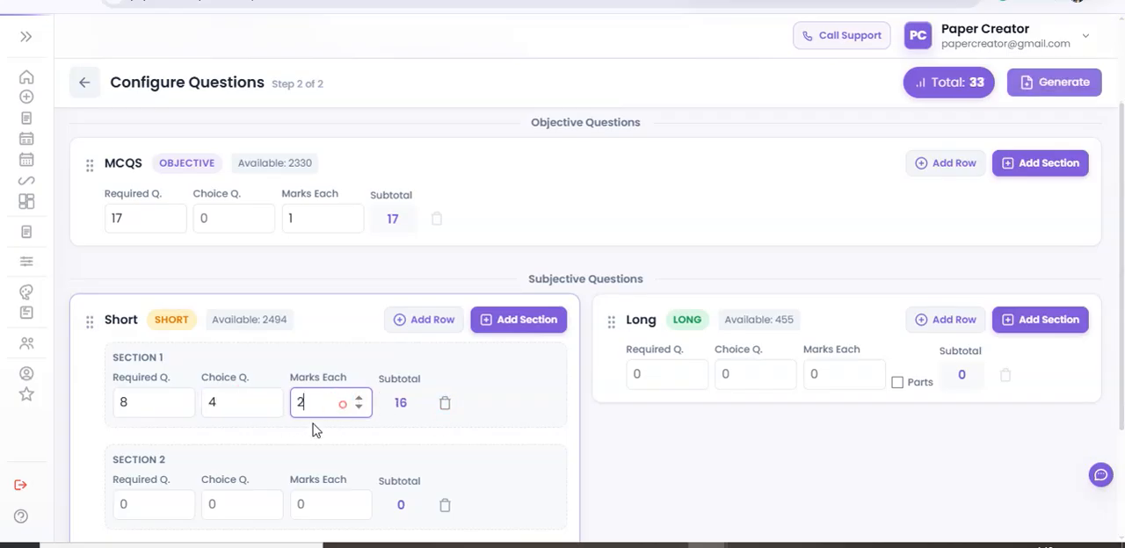
Set Section 2 of the Short questions to 8 required questions, 4 choice questions and 2 marks each.
scroll(193, 444, "down", 2)
left_click(146, 343)
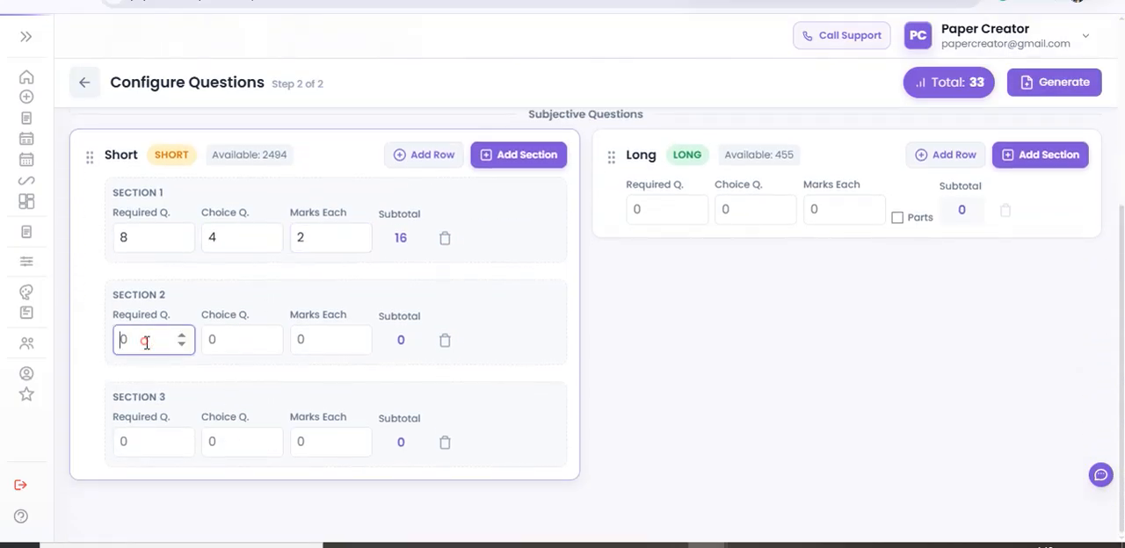
type("8")
left_click(236, 341)
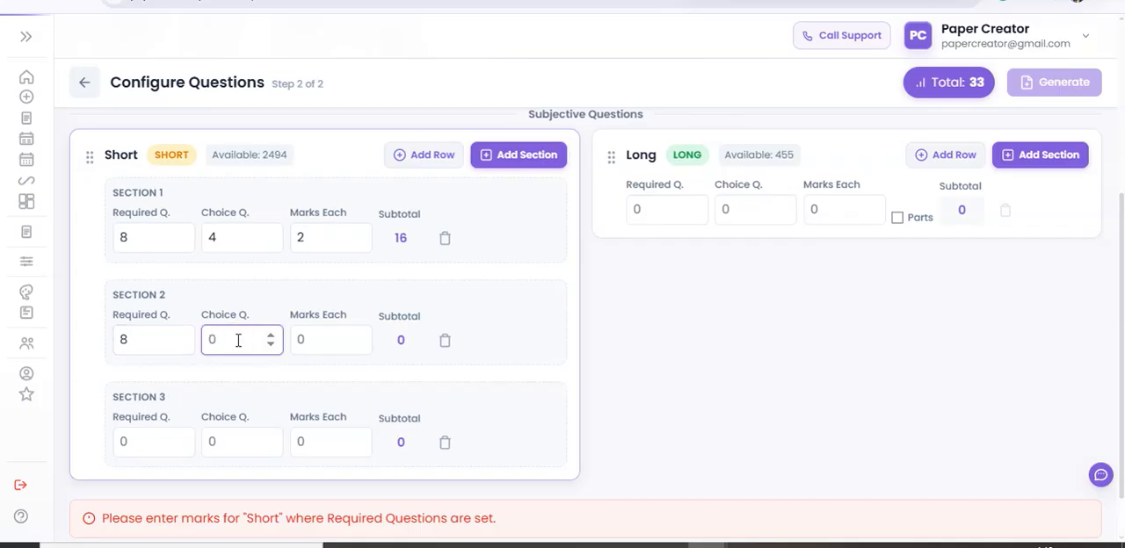
left_click(304, 341)
type("2")
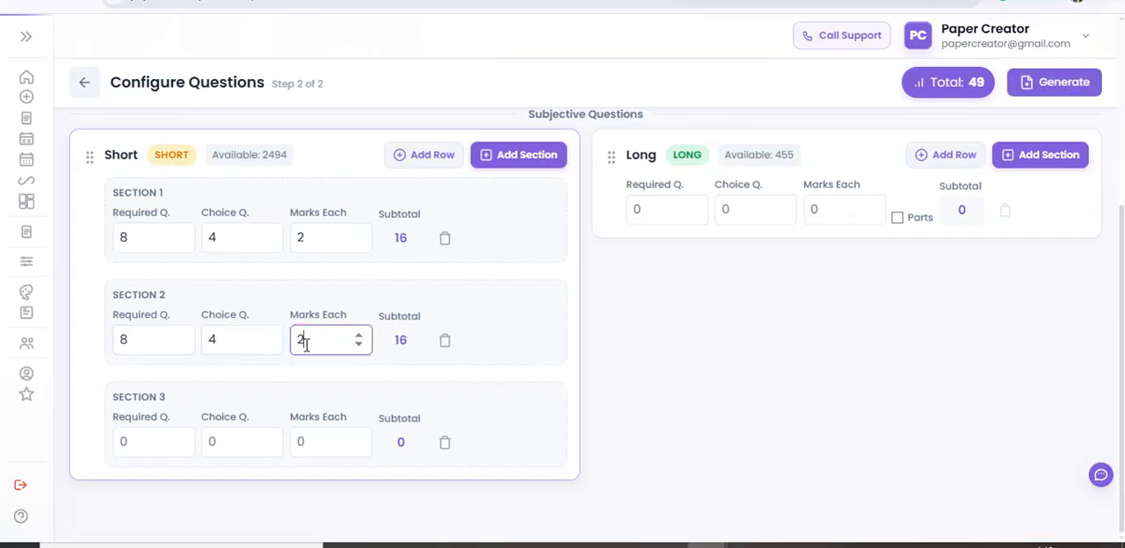
Set Section 3 of the Short questions to 6 required questions, 3 choice questions and 2 marks each.
left_click(162, 437)
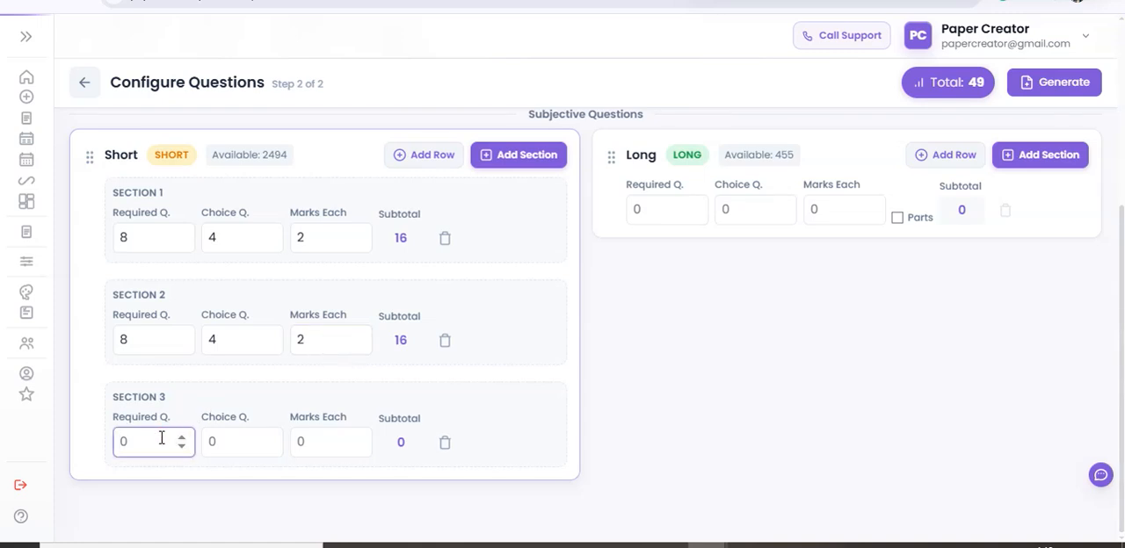
type("6")
left_click(233, 442)
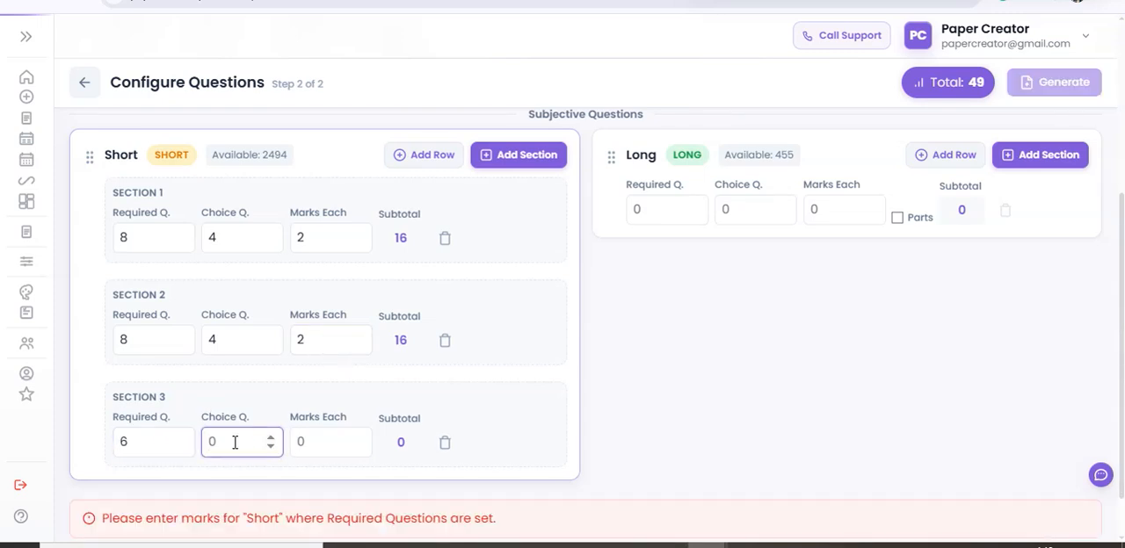
left_click(341, 437)
type("2")
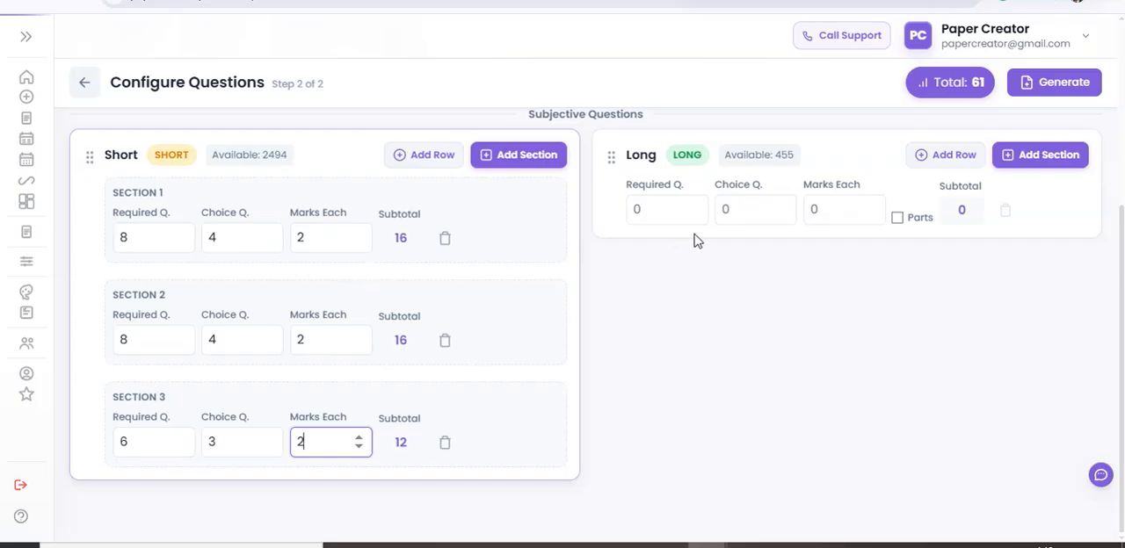
Set the Long questions to 6 required, 4 choice and 4 marks each, and enable parts with 2 parts per question.
left_click(644, 211)
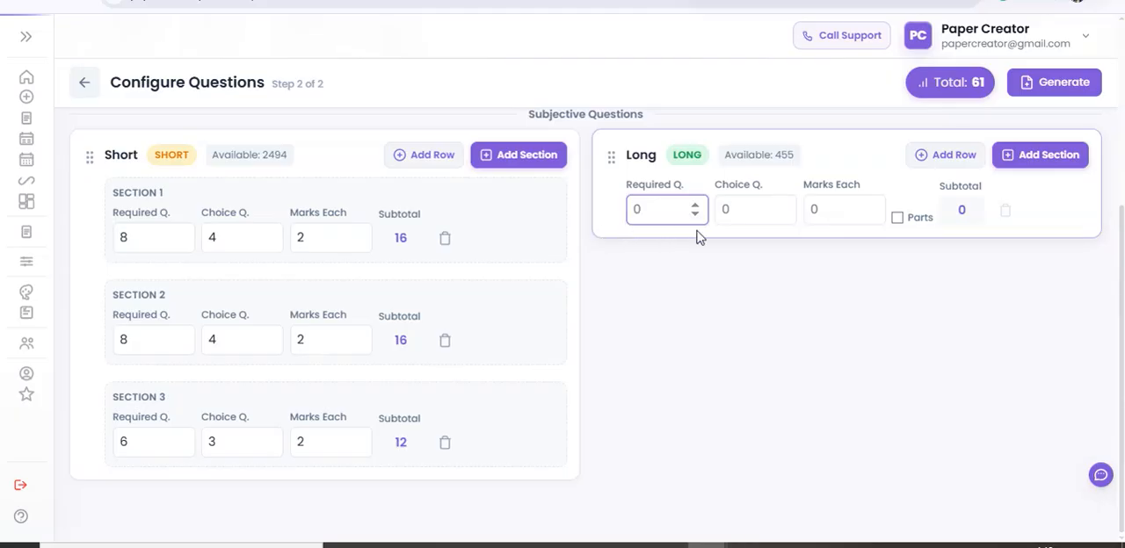
type("6")
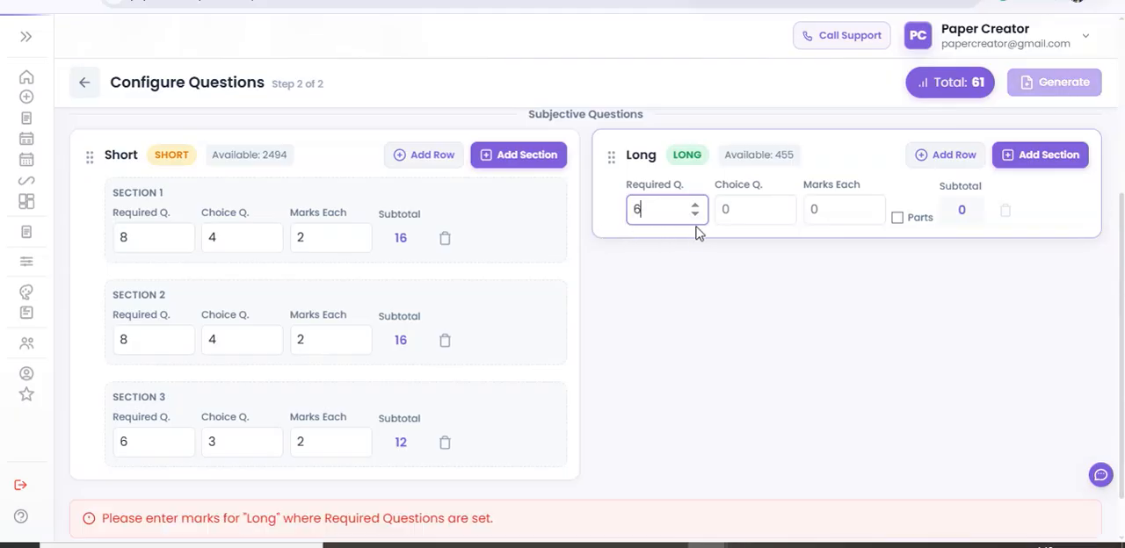
left_click(754, 209)
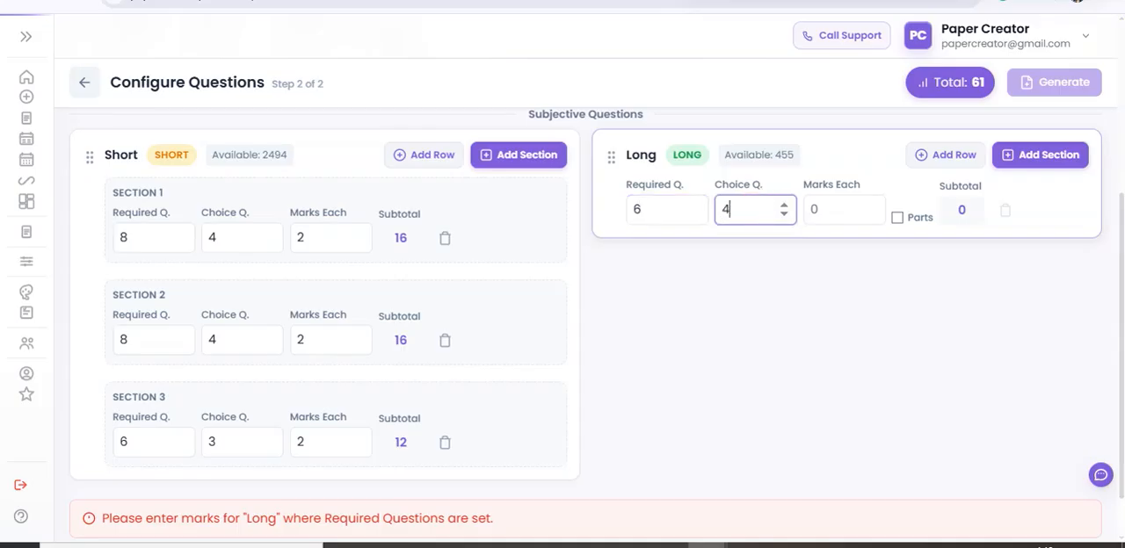
left_click(816, 209)
type("4")
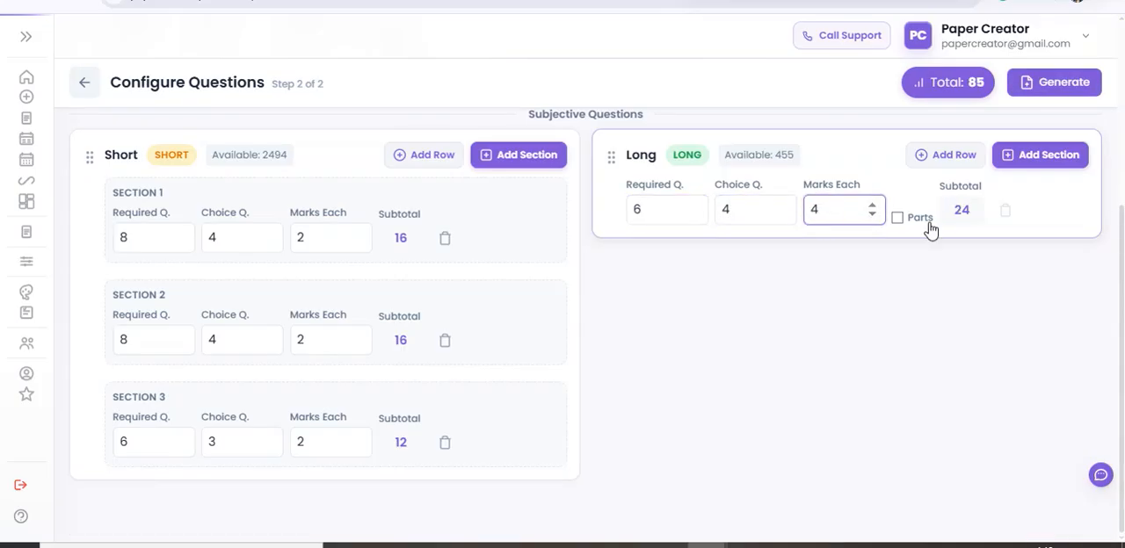
left_click(898, 218)
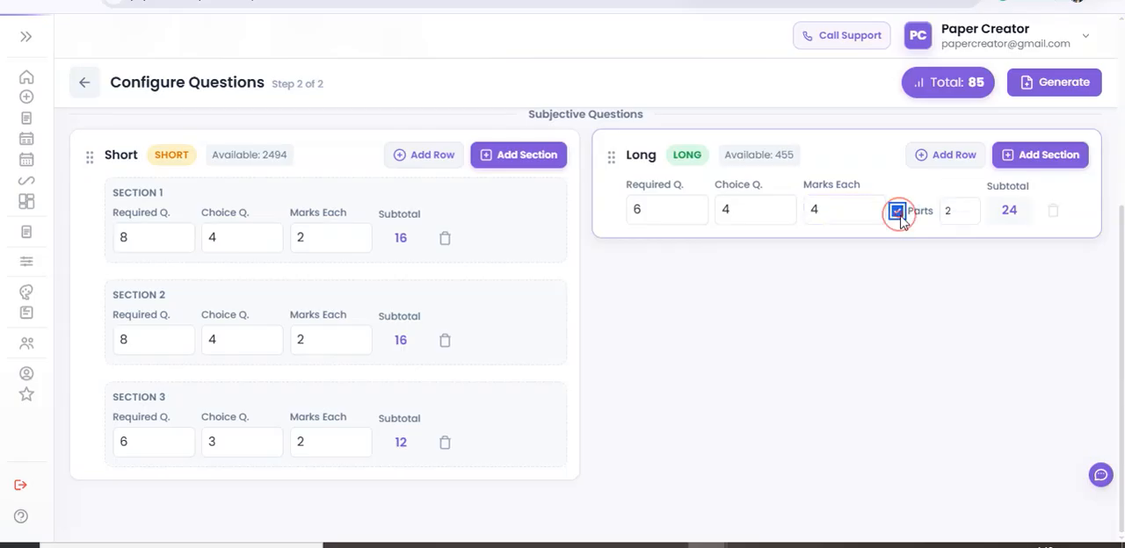
left_click(959, 214)
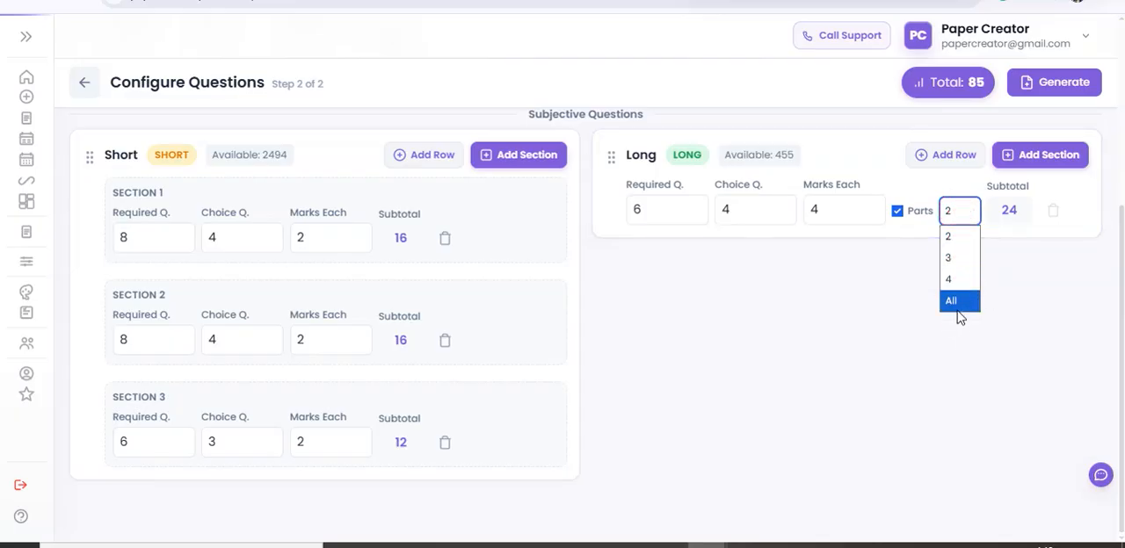
left_click(888, 304)
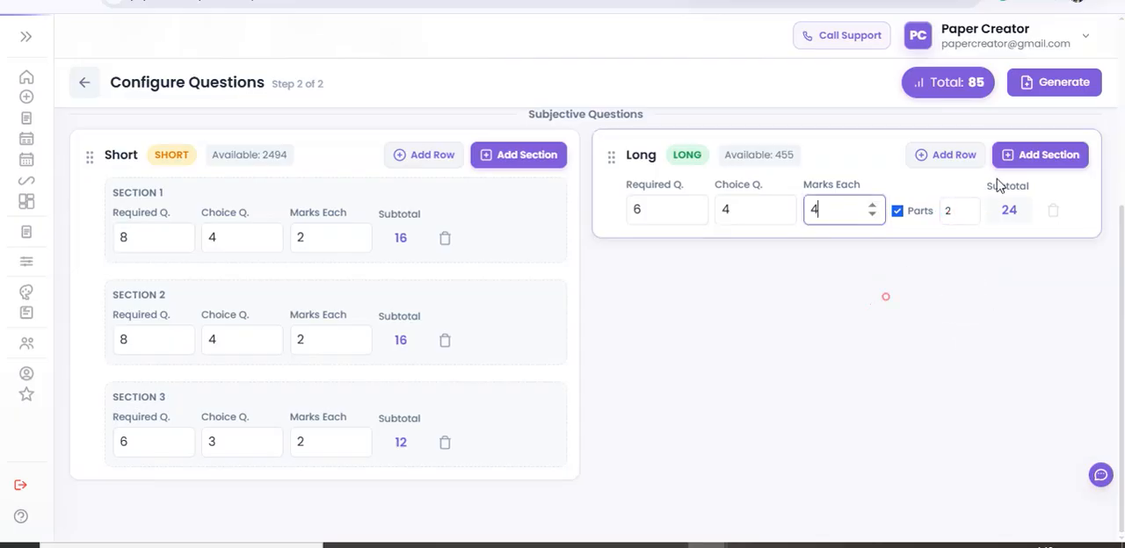
Generate the Chemistry paper and review its MCQs, short-answer sections and two-part long questions.
left_click(1057, 81)
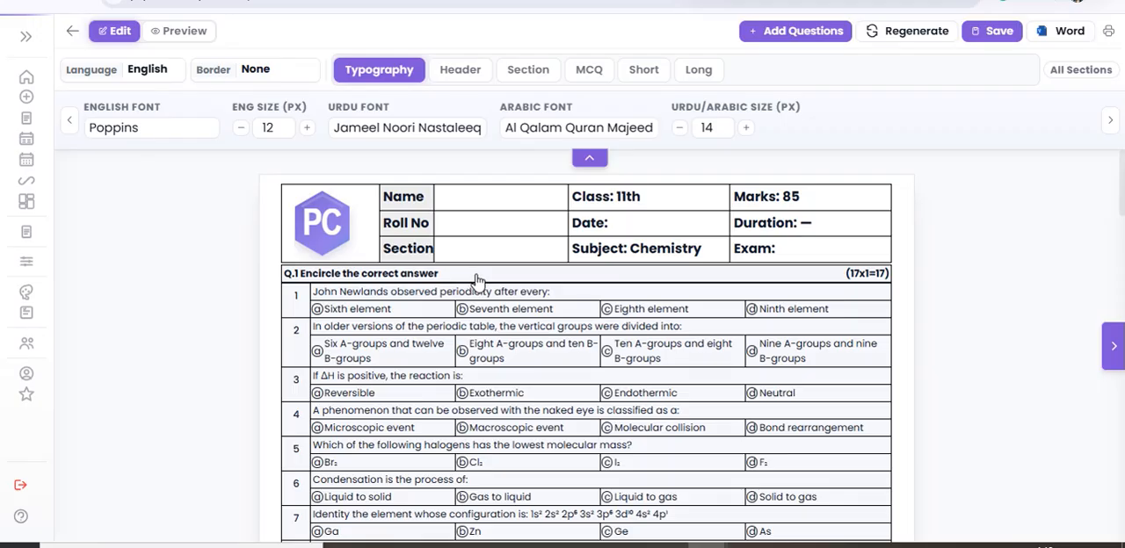
scroll(660, 308, "down", 10)
scroll(664, 312, "down", 15)
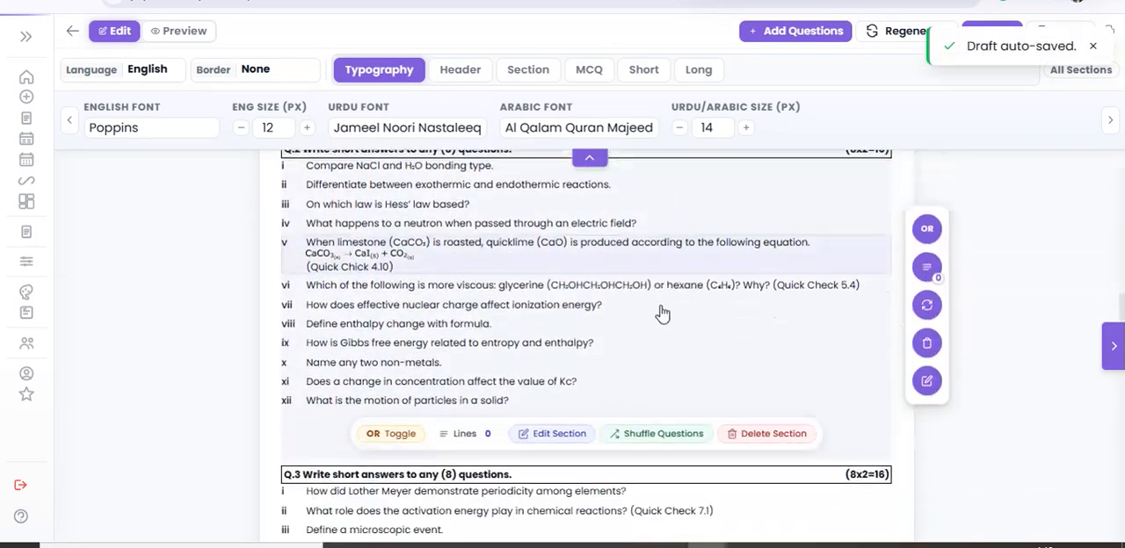
scroll(658, 316, "down", 5)
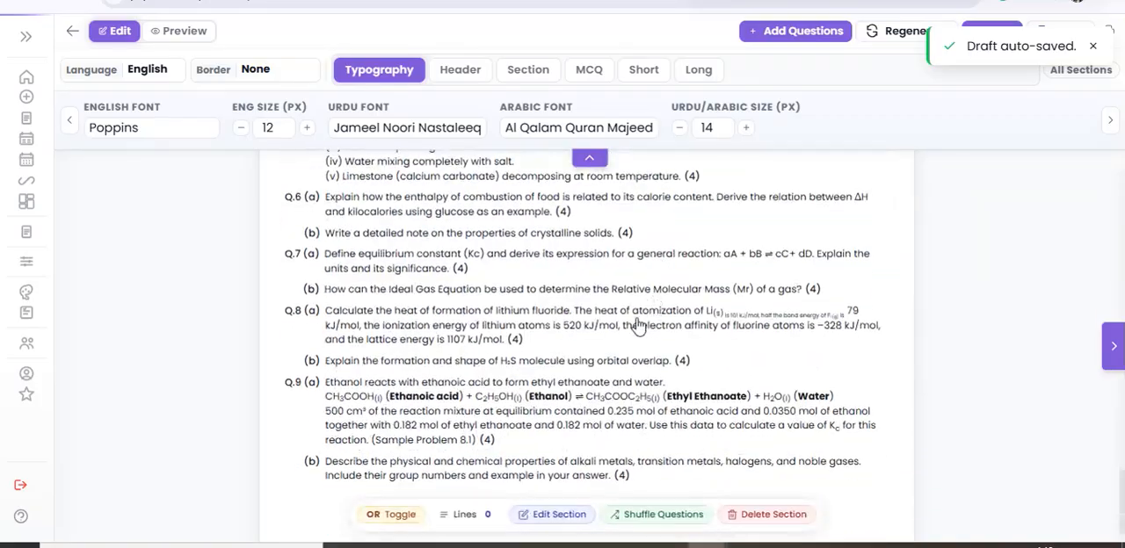
scroll(567, 378, "up", 20)
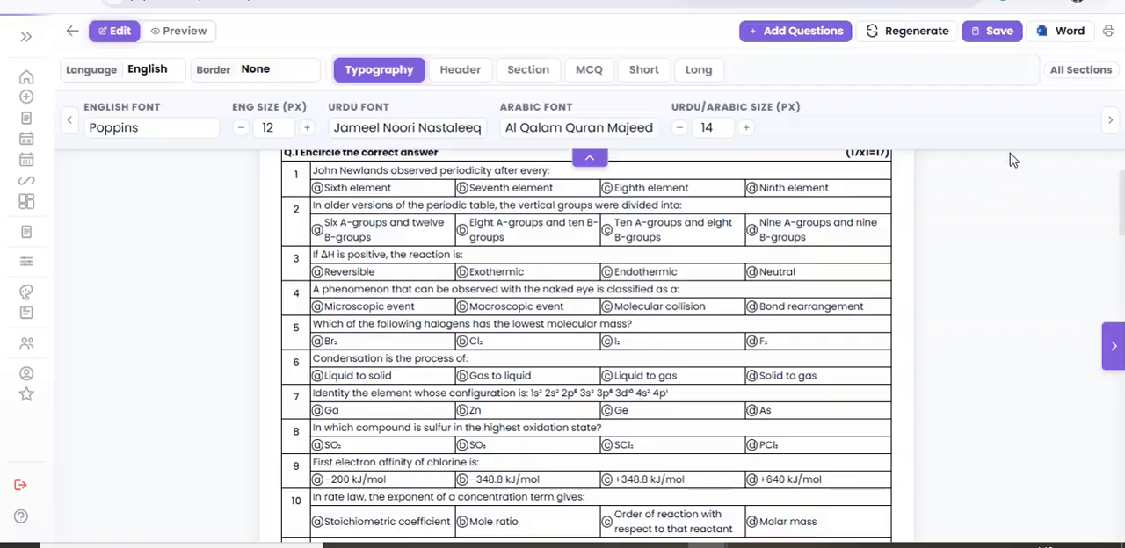
Save the generated Chemistry paper under the name A.
left_click(991, 31)
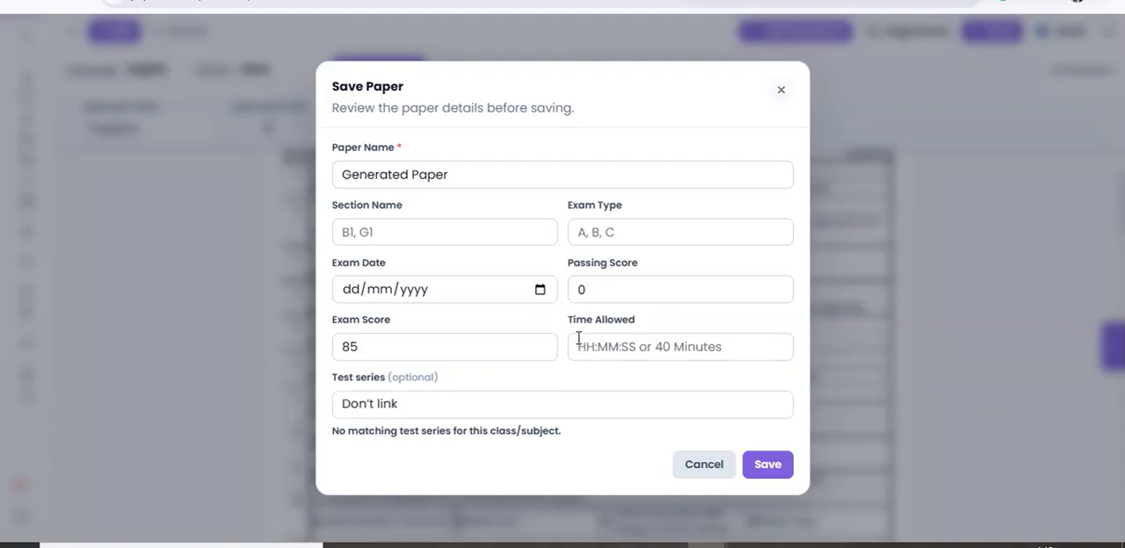
left_click(459, 172)
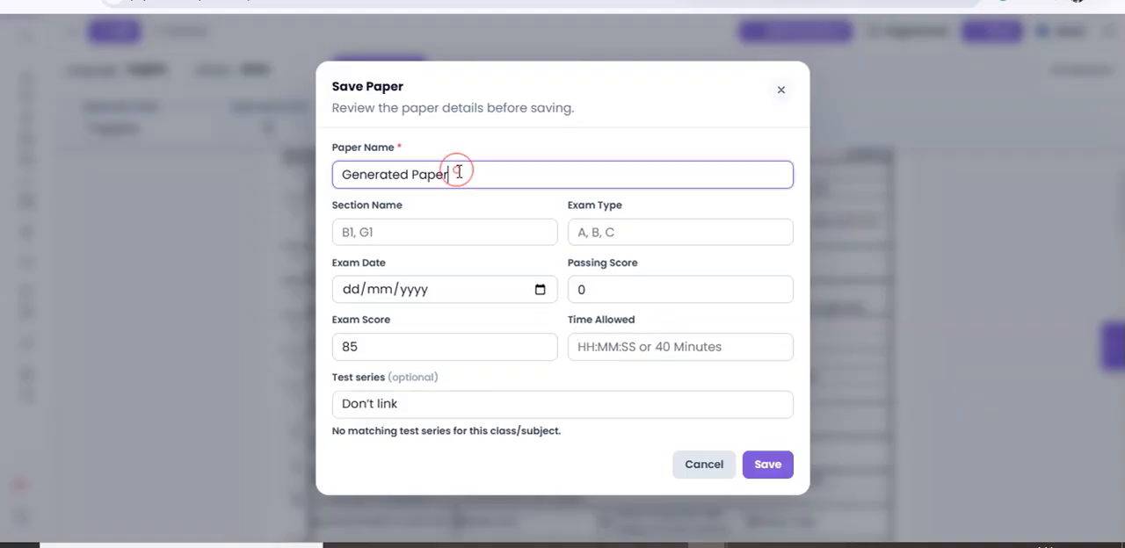
key("BackSpace")
key("BackSpace")
key("BackSpace")
key("BackSpace")
key("BackSpace")
key("BackSpace")
key("BackSpace")
key("BackSpace")
key("BackSpace")
key("BackSpace")
key("BackSpace")
key("BackSpace")
key("BackSpace")
key("BackSpace")
type("A")
left_click(769, 463)
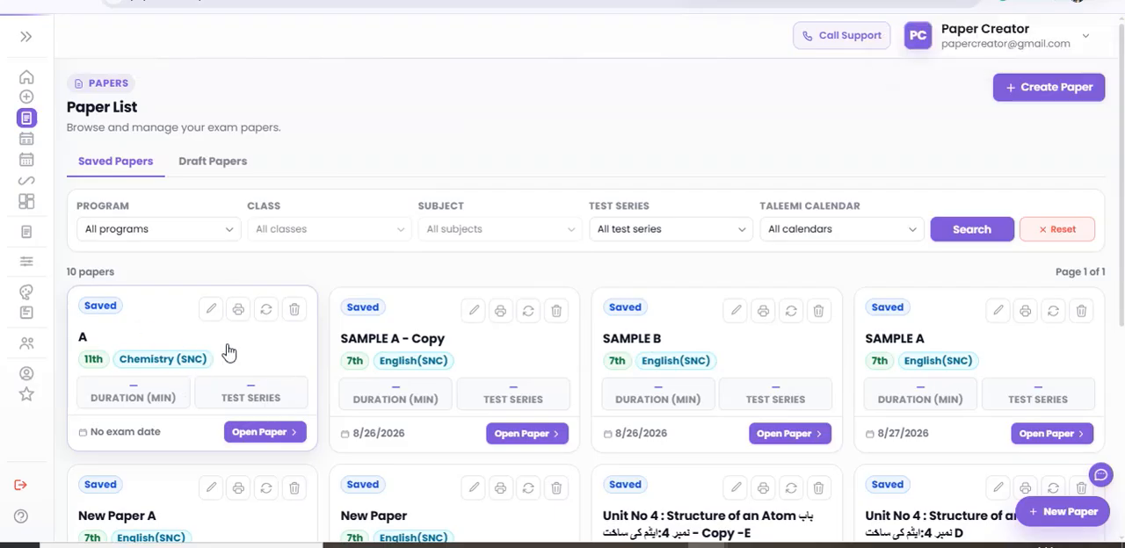
Create a regenerated copy of the saved Chemistry paper A, named "A -COPY A".
left_click(265, 313)
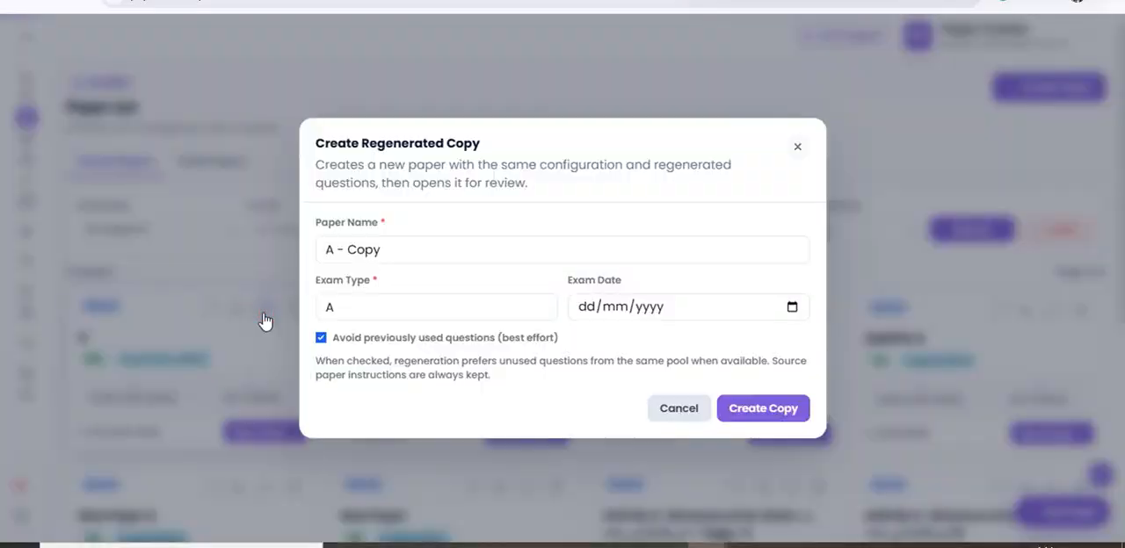
left_click(797, 146)
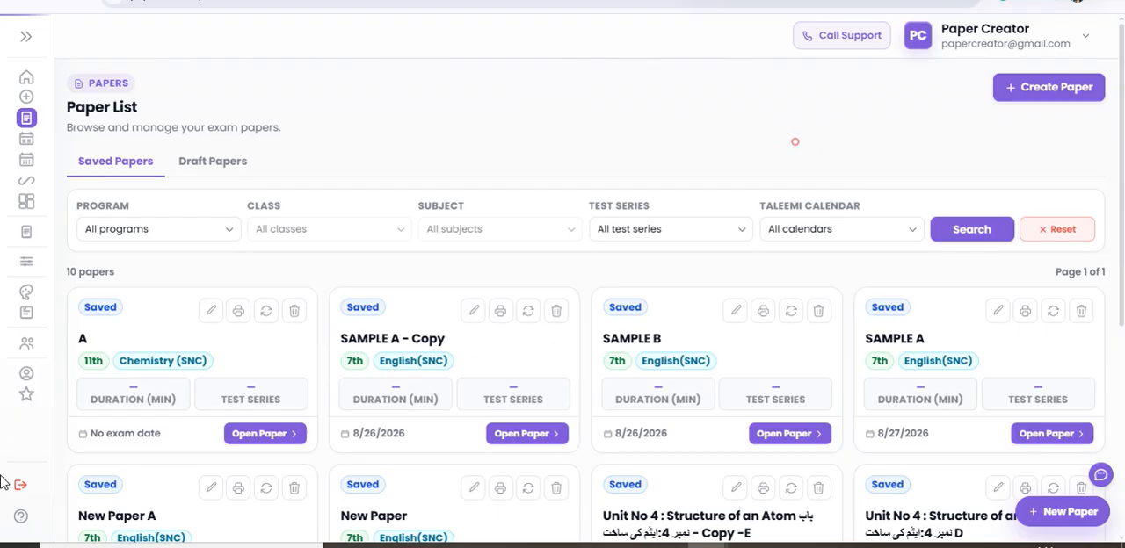
left_click(265, 311)
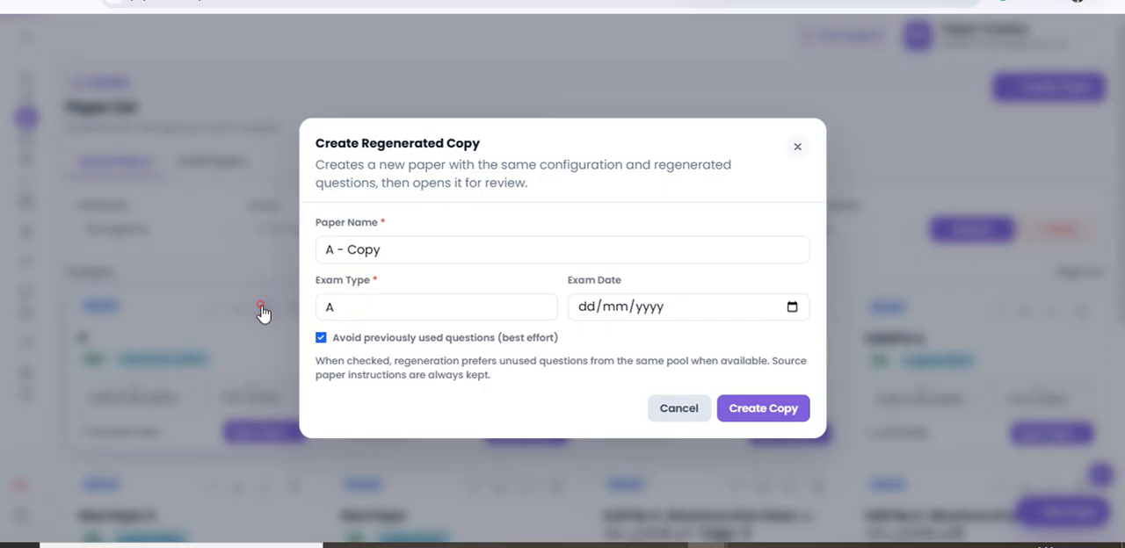
left_click(388, 250)
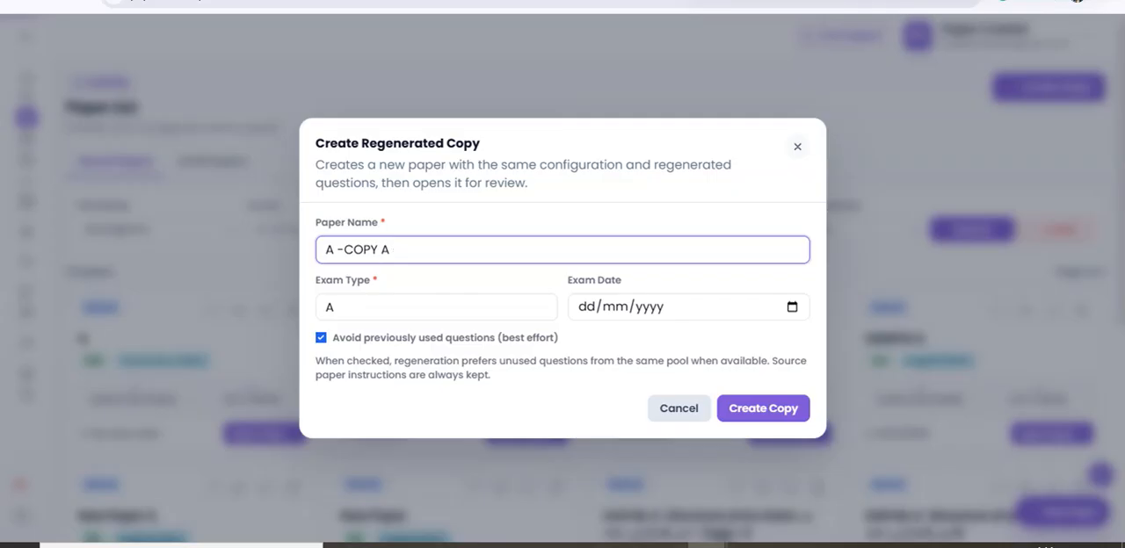
left_click(780, 418)
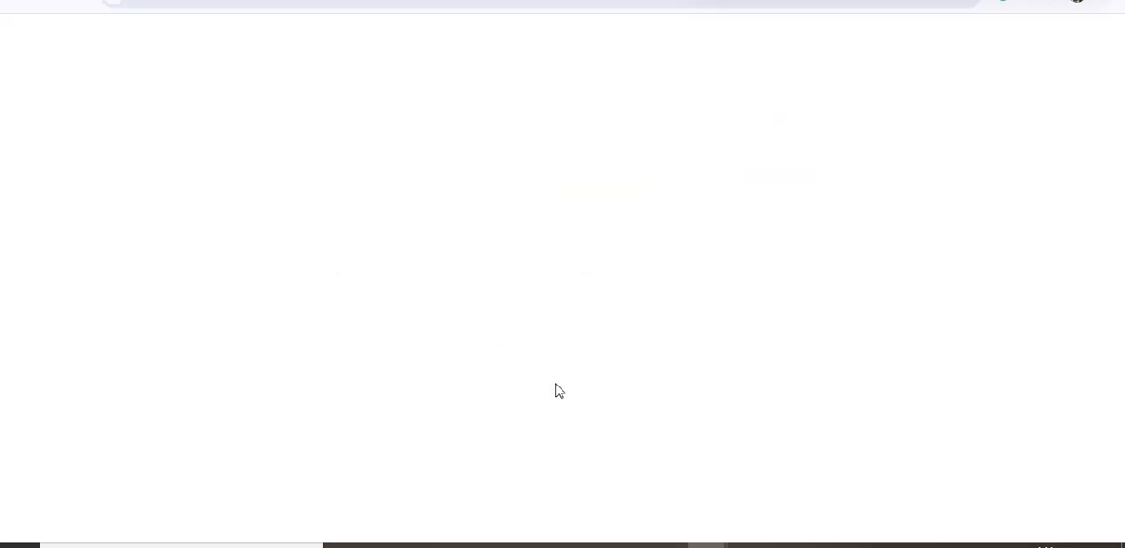
Replace the Q.2 short question ix containing the HI concentration and time table with an alternate question, and review the paper.
scroll(638, 332, "down", 10)
scroll(639, 338, "down", 5)
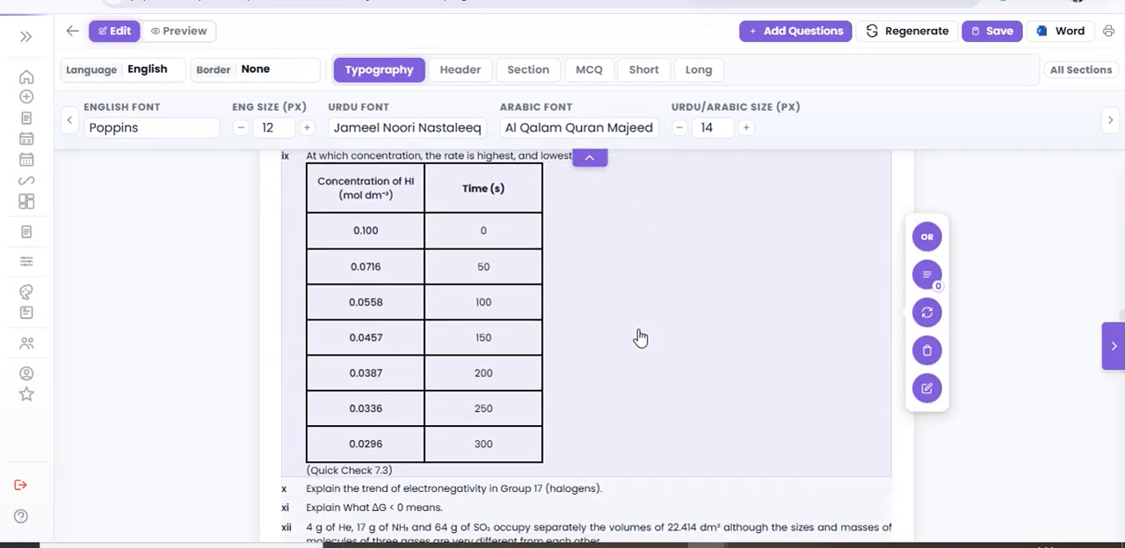
scroll(922, 228, "up", 2)
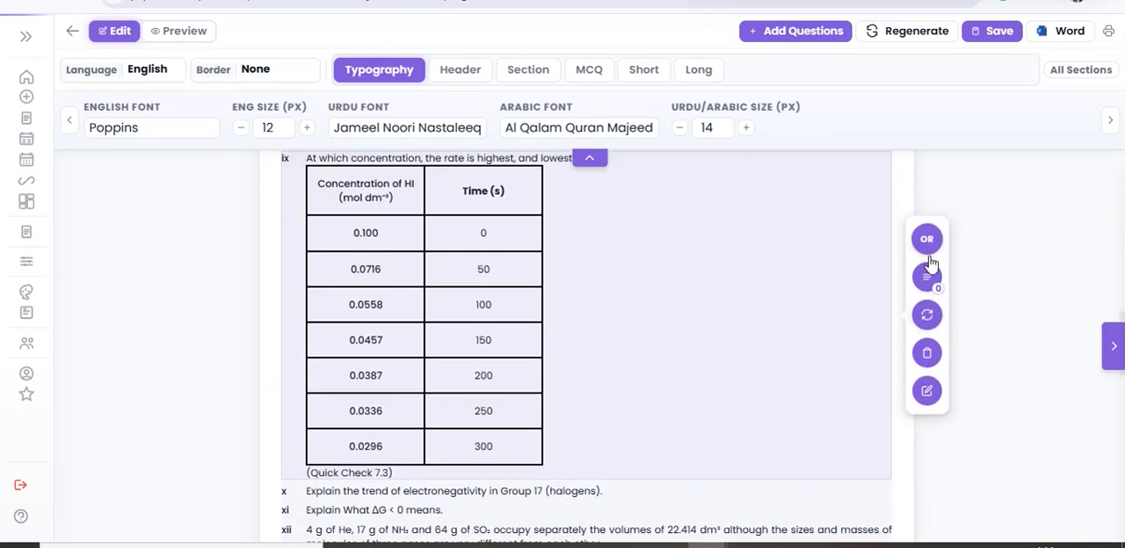
left_click(927, 315)
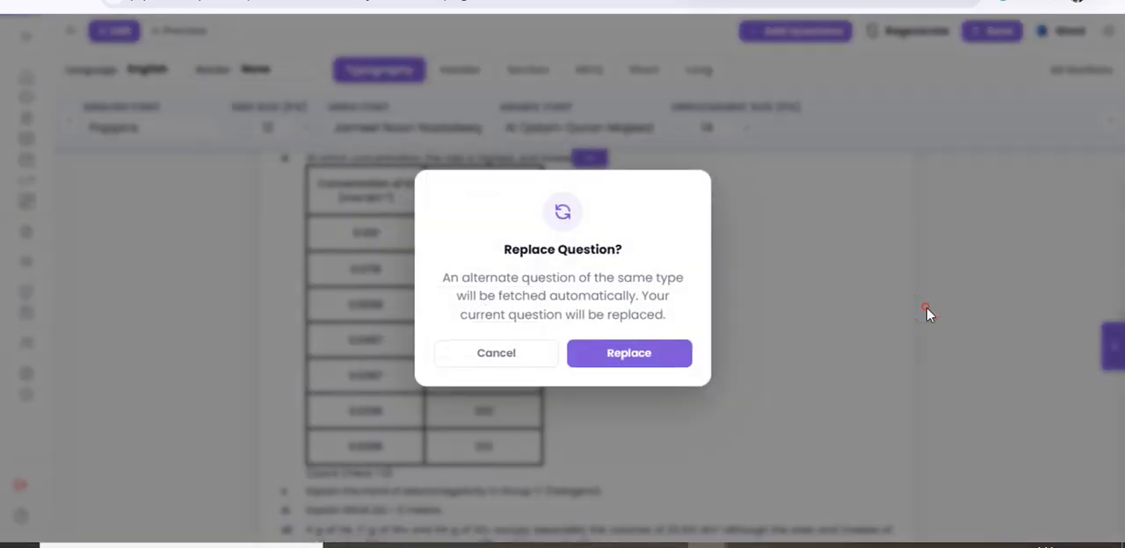
left_click(631, 353)
scroll(638, 356, "down", 12)
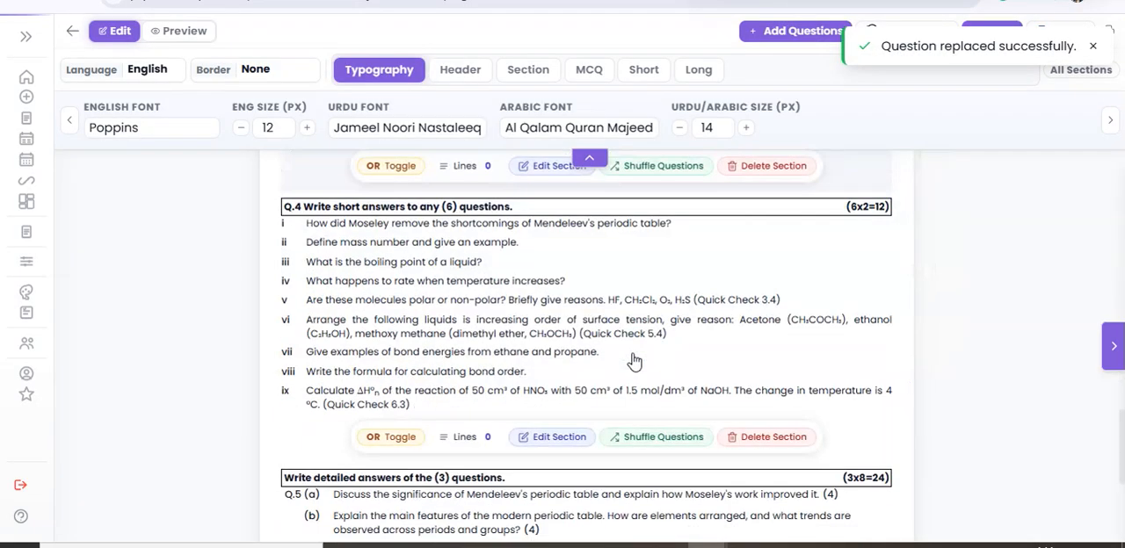
scroll(631, 363, "up", 15)
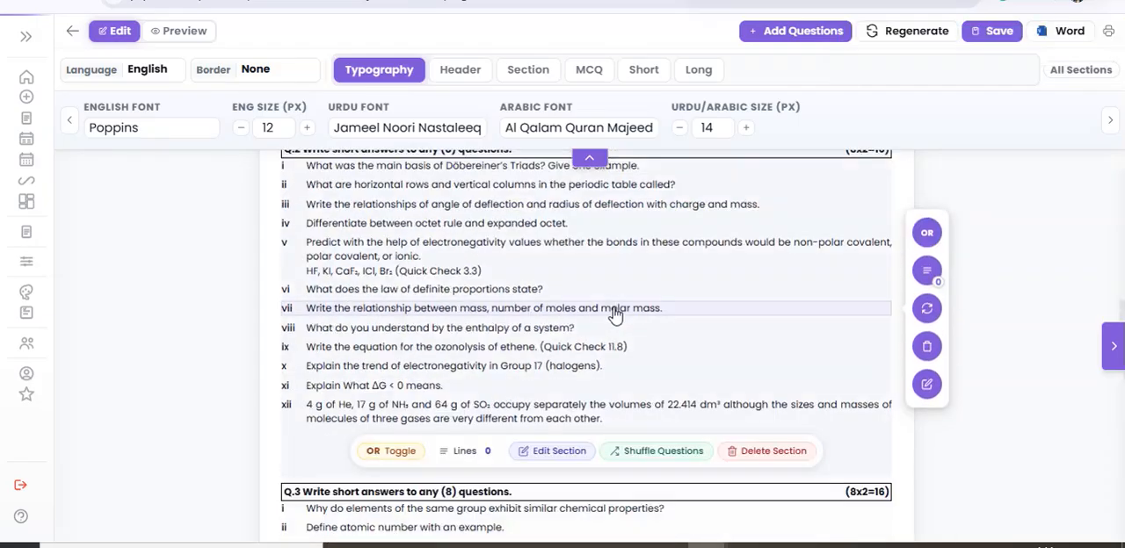
Save the paper as "A -COPY A" and create another regenerated copy of Chemistry paper A, named "A - Copy C".
left_click(998, 33)
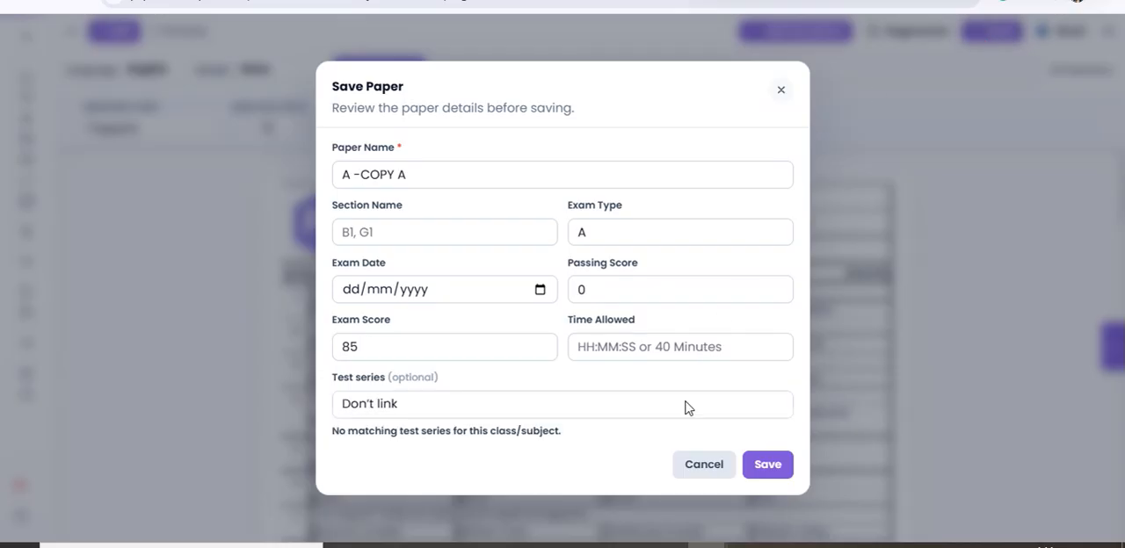
left_click(768, 465)
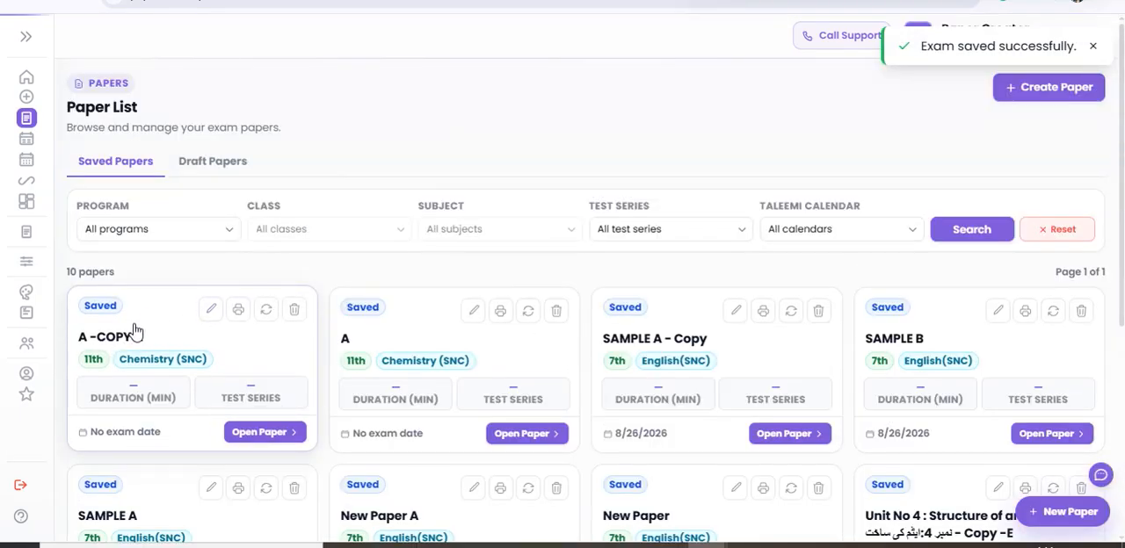
left_click(528, 310)
left_click(485, 253)
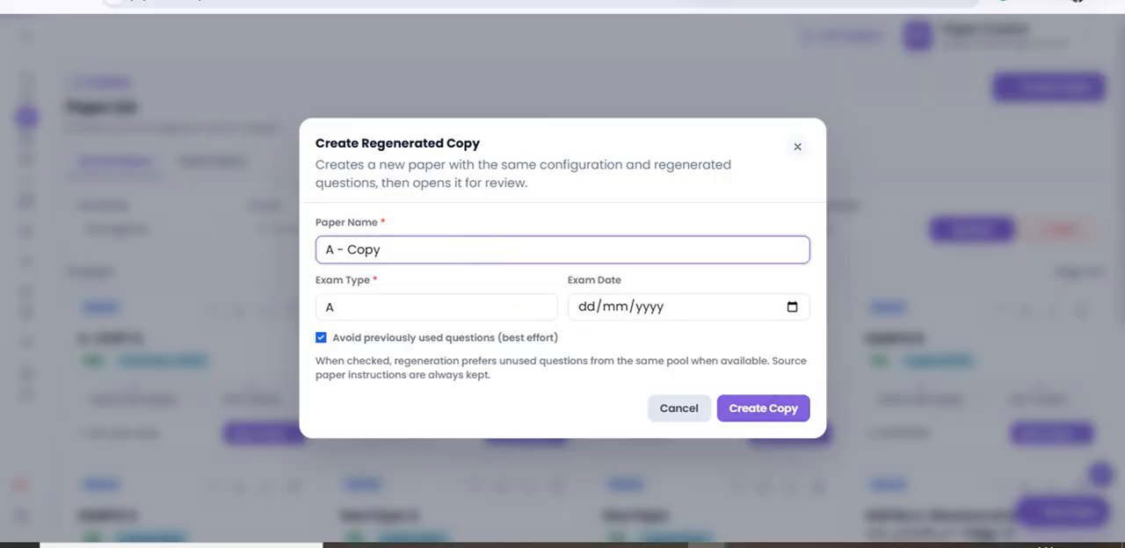
left_click(784, 421)
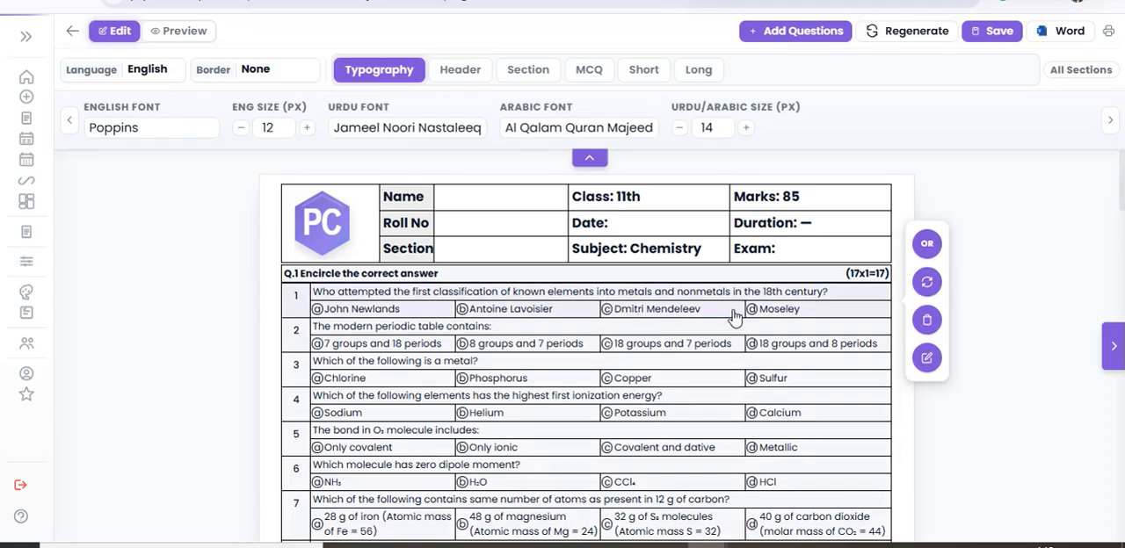
Replace the Q.3 short question ix containing the concentration and time table with an alternate question, and review the rest of the paper.
scroll(729, 330, "down", 12)
scroll(728, 332, "down", 6)
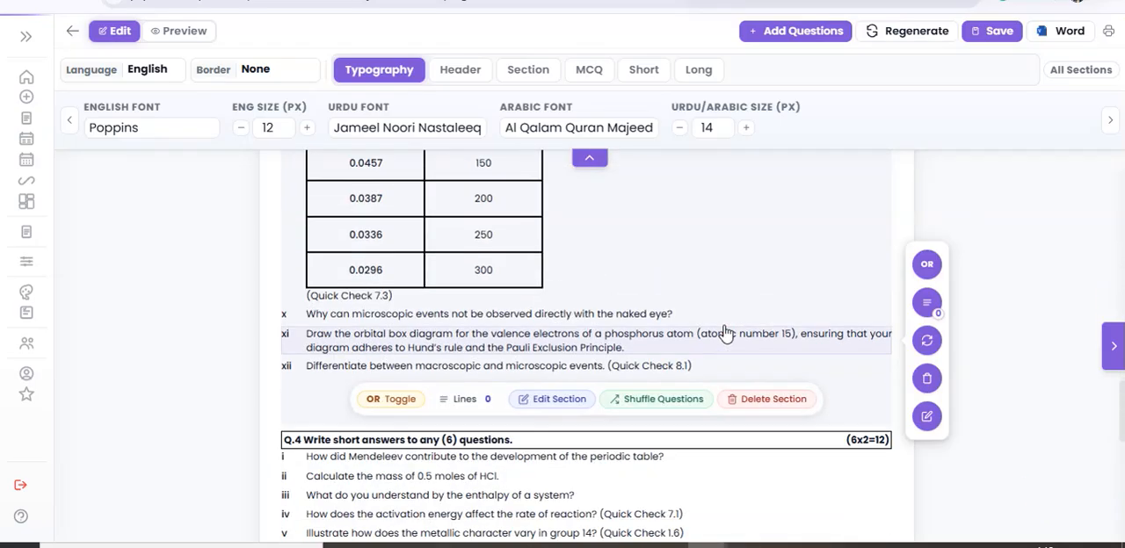
scroll(678, 259, "up", 4)
left_click(925, 469)
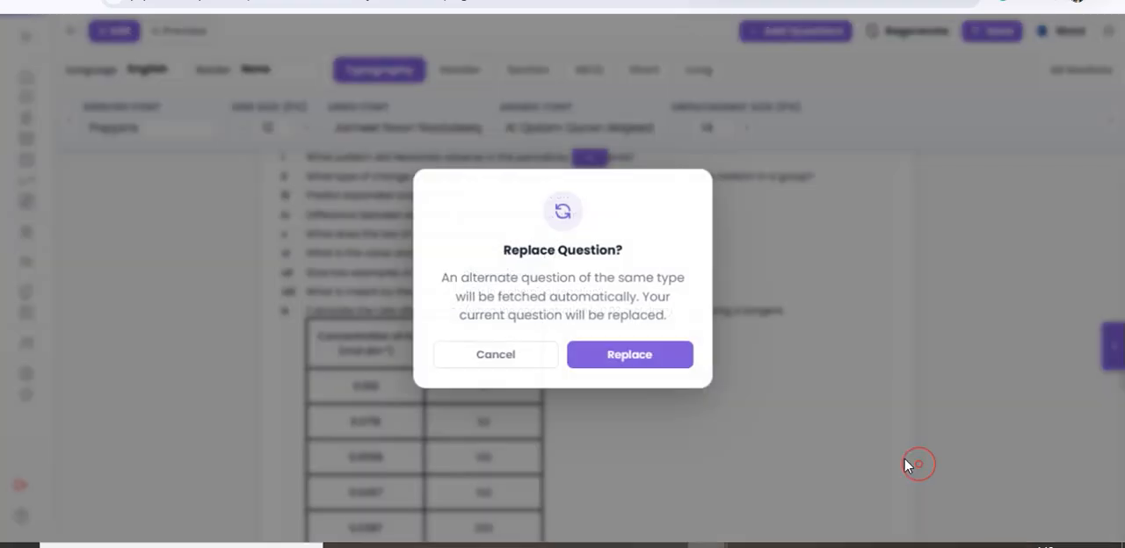
left_click(639, 354)
scroll(647, 361, "down", 10)
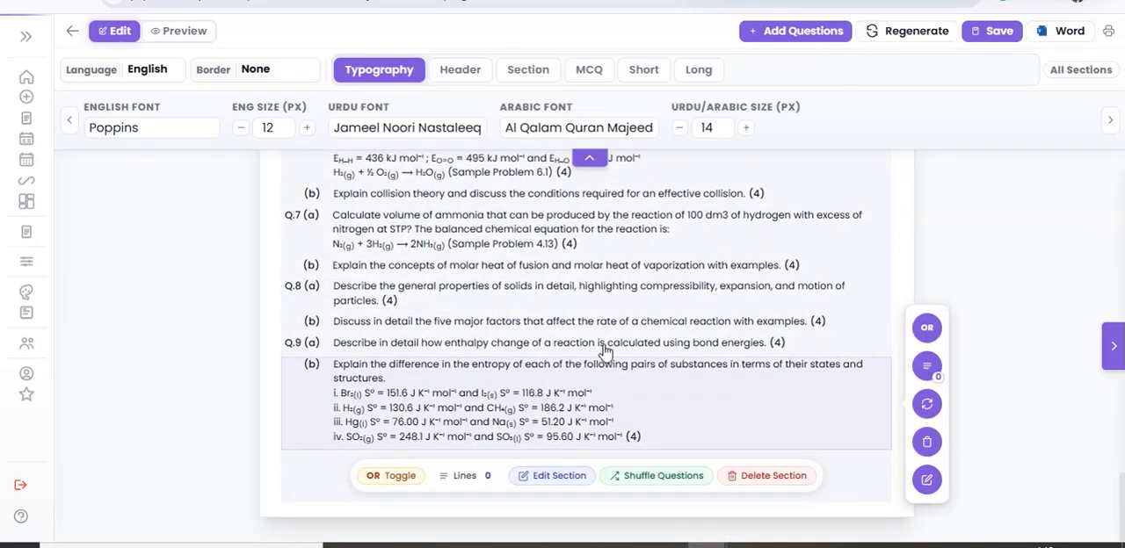
Save the regenerated Chemistry paper under the name "A - Copy D" and return to the dashboard.
left_click(979, 32)
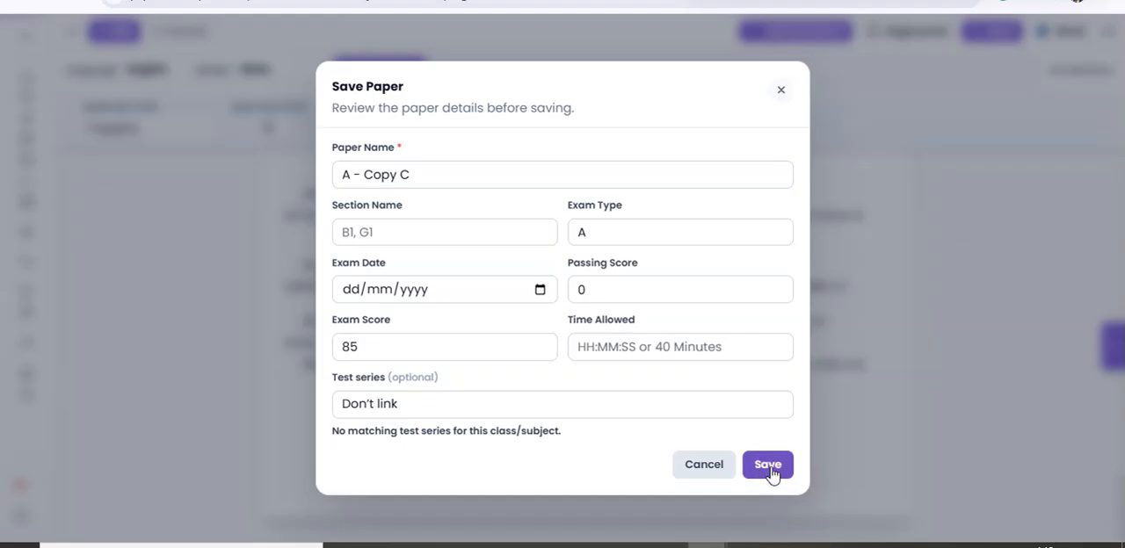
left_click(429, 172)
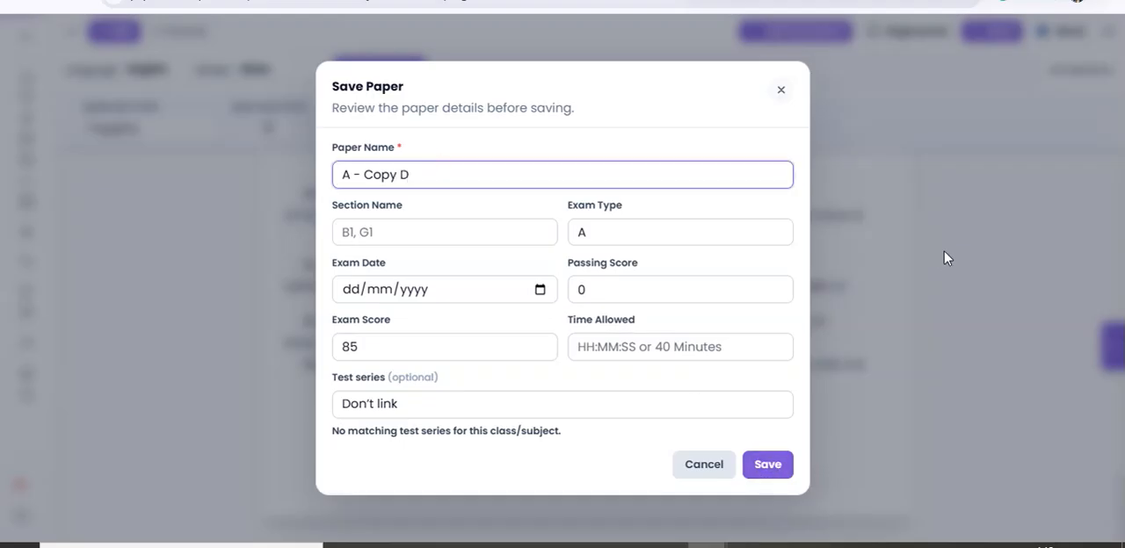
left_click(777, 472)
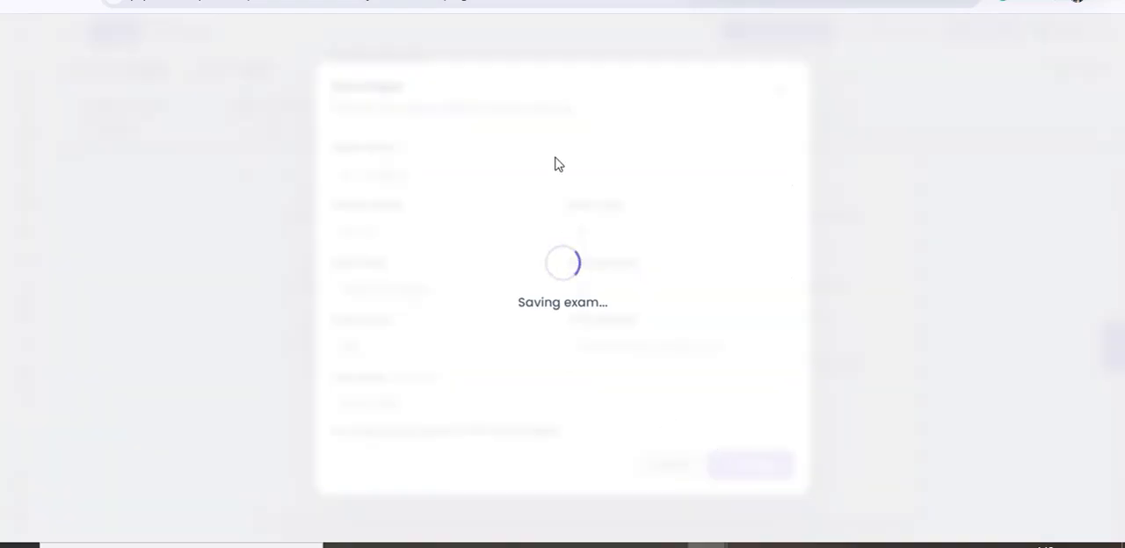
scroll(439, 289, "down", 1)
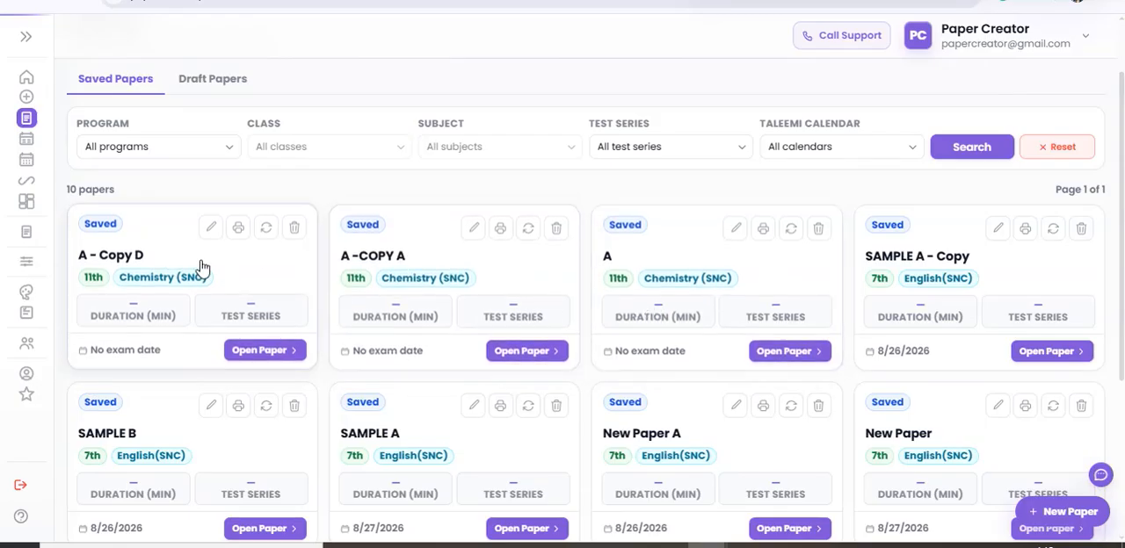
left_click(27, 81)
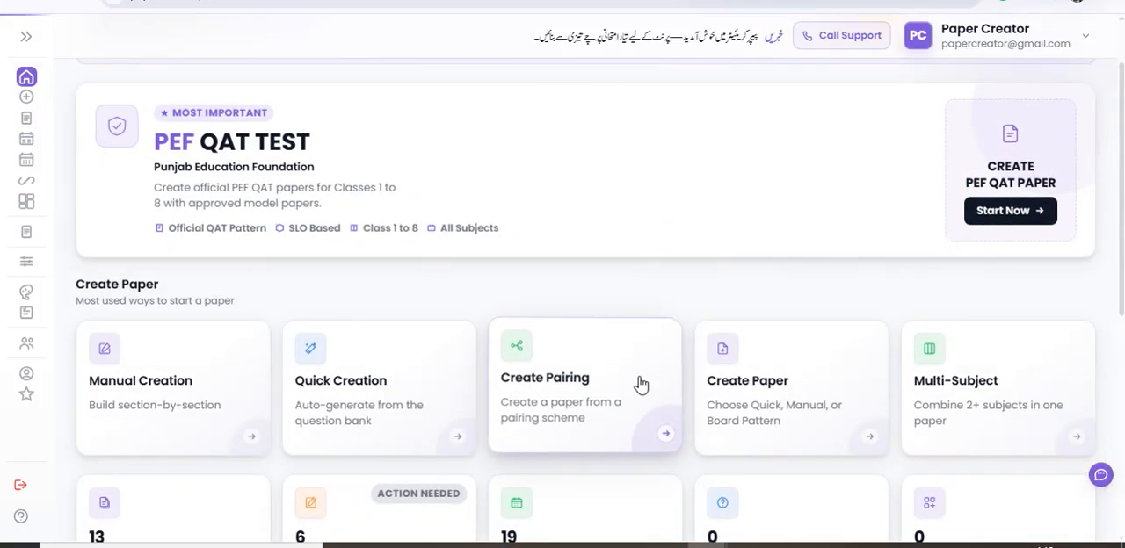